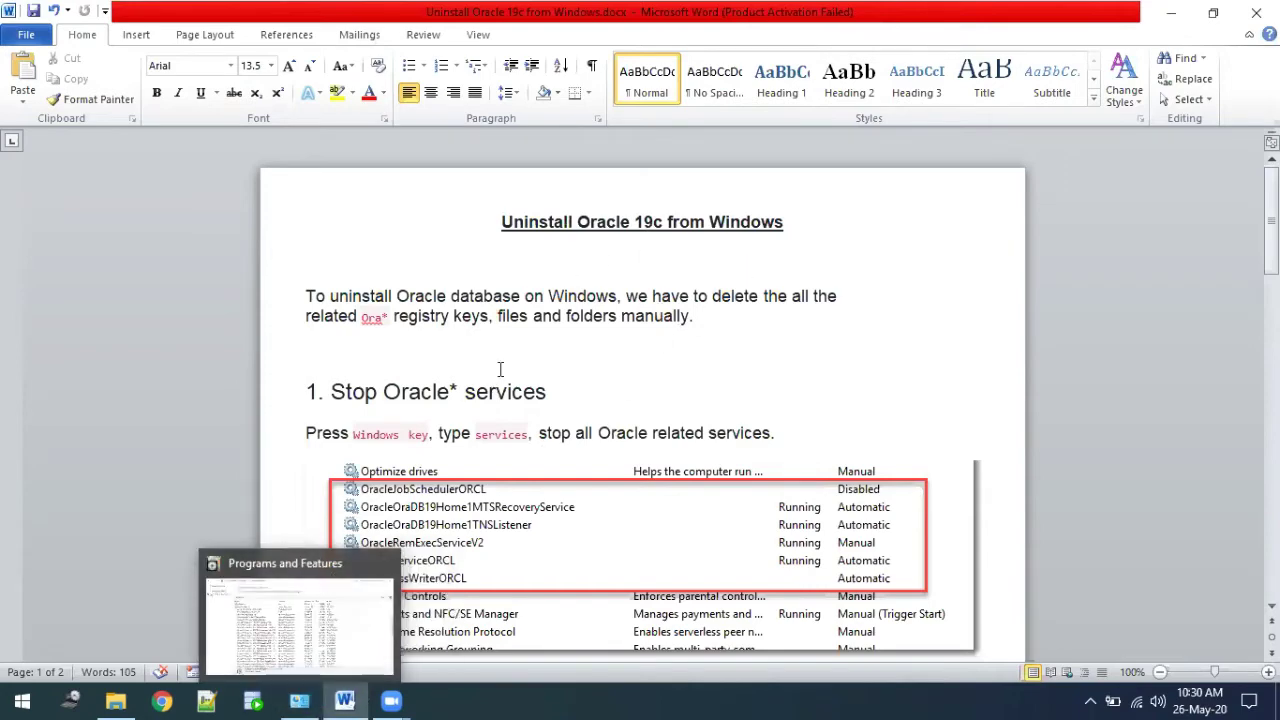
- Look through the installed programs in Programs and Features for an Oracle Database entry, and close the window
{"action": "left_click", "coordinate": [310, 705]}
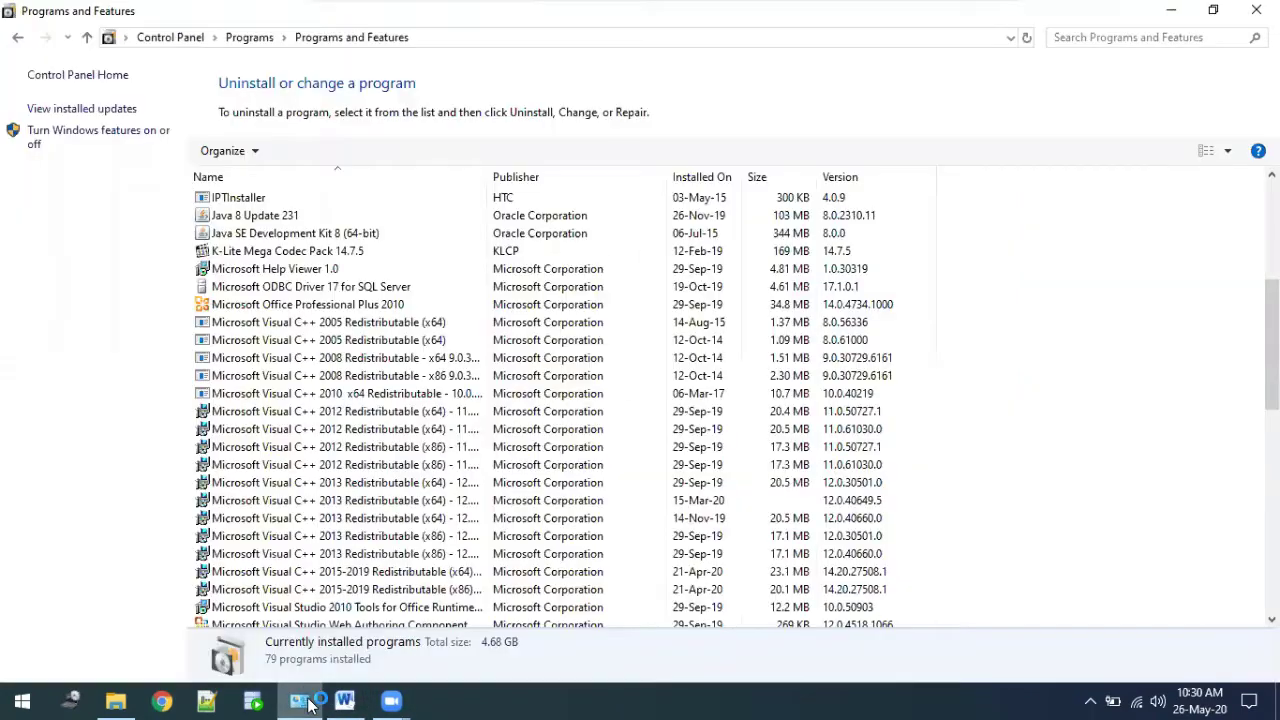
{"action": "scroll", "coordinate": [400, 360], "scroll_direction": "up", "scroll_amount": 6}
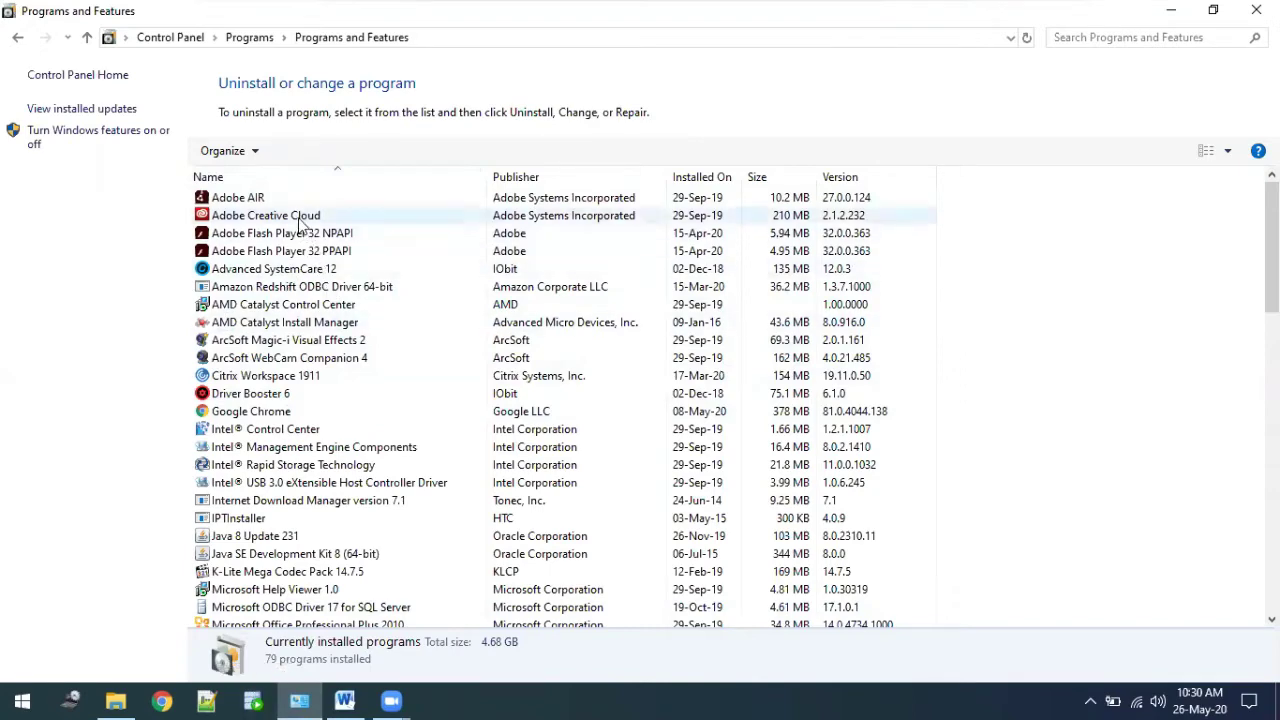
{"action": "scroll", "coordinate": [290, 297], "scroll_direction": "down", "scroll_amount": 1}
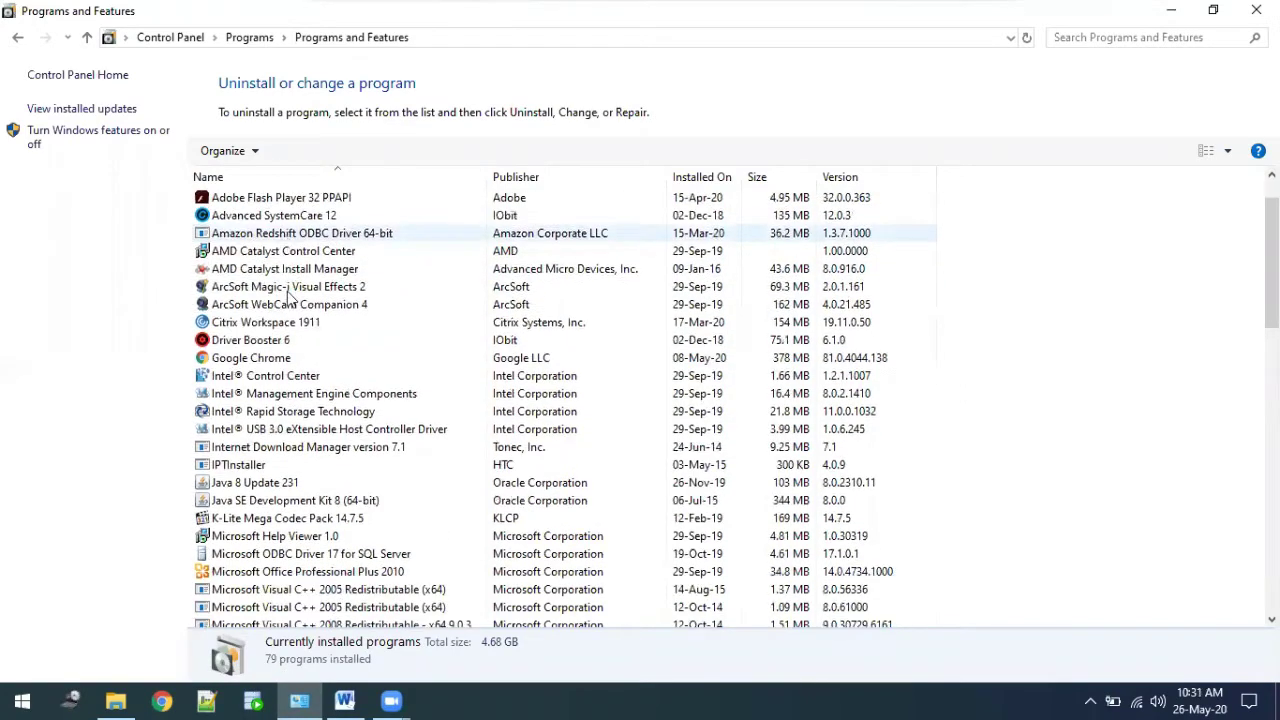
{"action": "scroll", "coordinate": [290, 297], "scroll_direction": "down", "scroll_amount": 4}
{"action": "scroll", "coordinate": [287, 272], "scroll_direction": "down", "scroll_amount": 5}
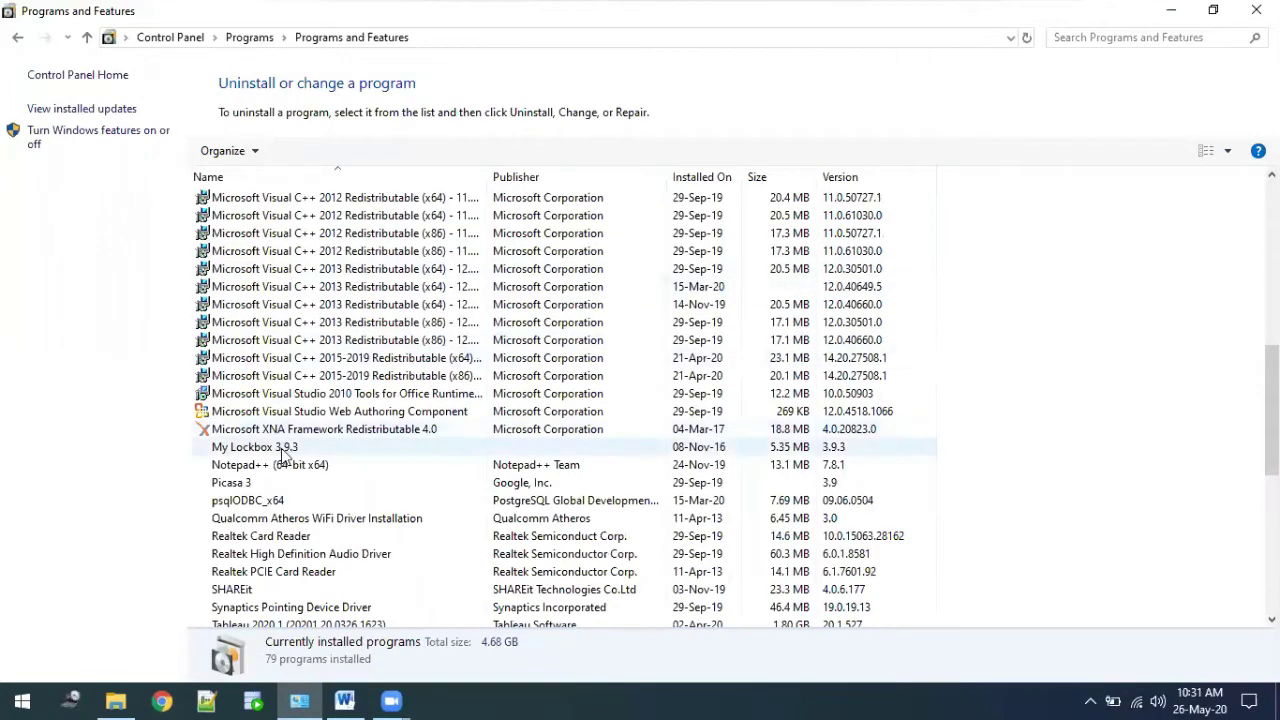
{"action": "scroll", "coordinate": [318, 412], "scroll_direction": "up", "scroll_amount": 9}
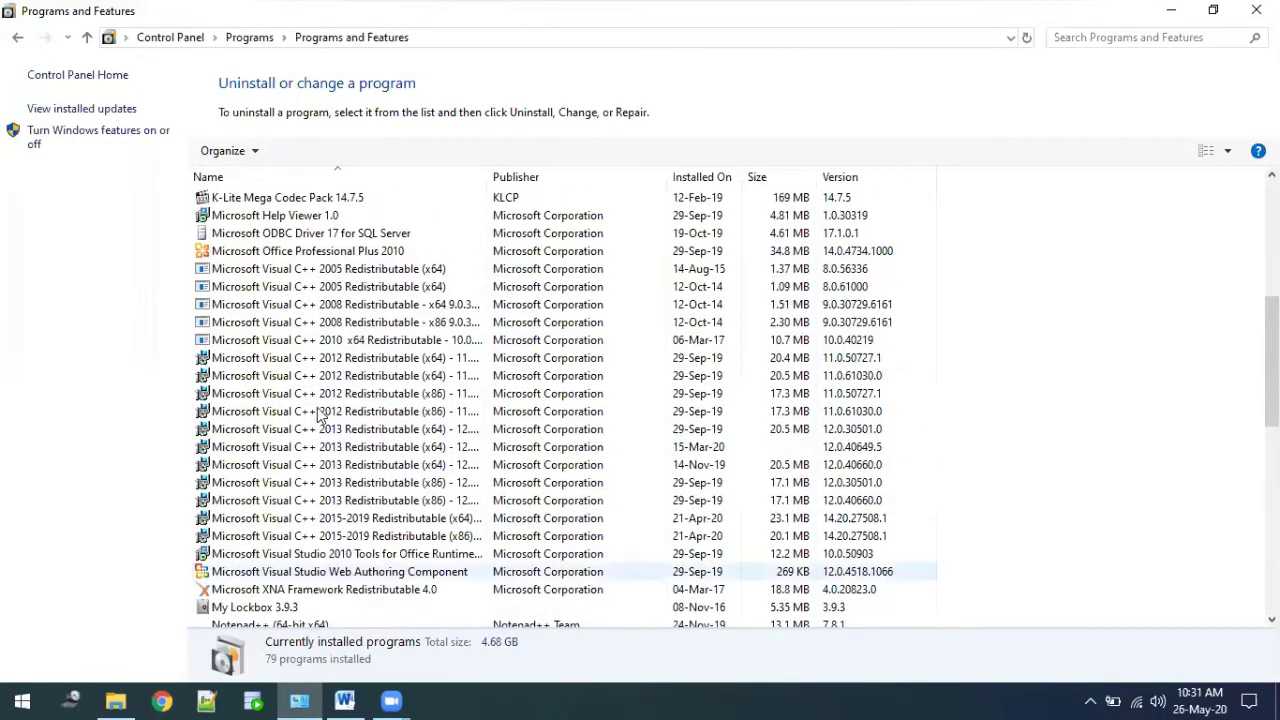
{"action": "scroll", "coordinate": [318, 412], "scroll_direction": "up", "scroll_amount": 1}
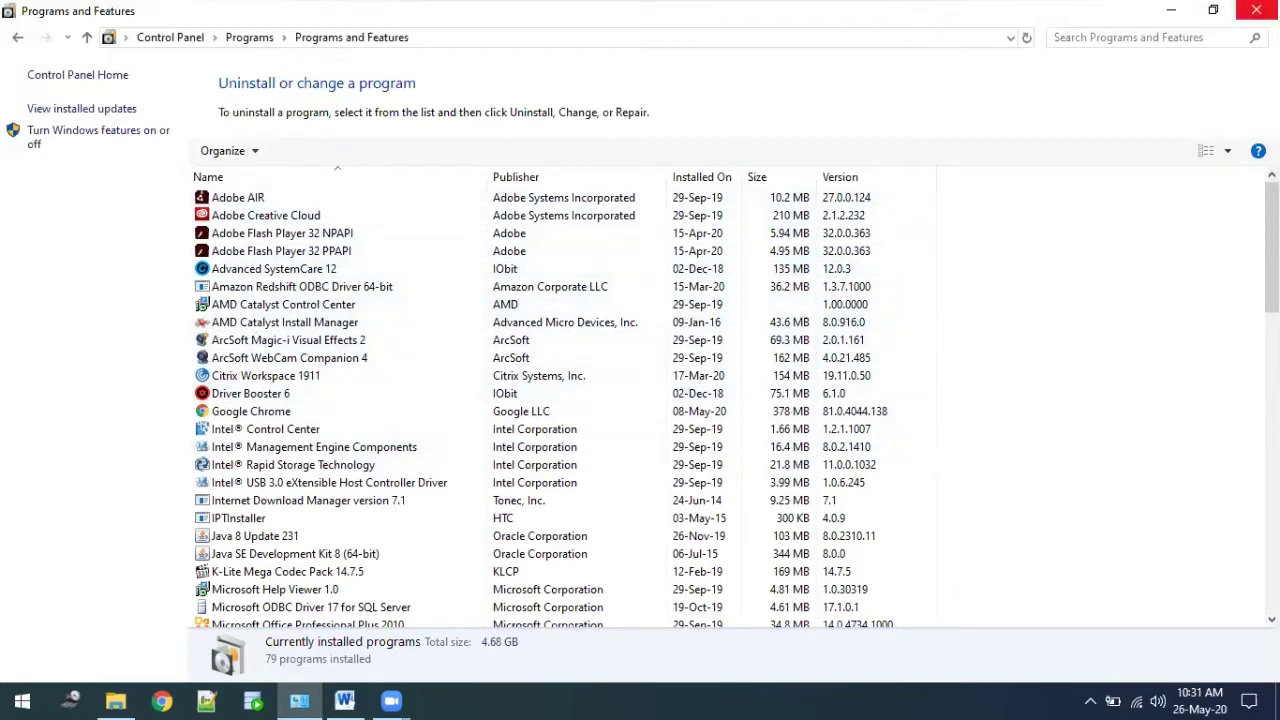
{"action": "left_click", "coordinate": [1256, 10]}
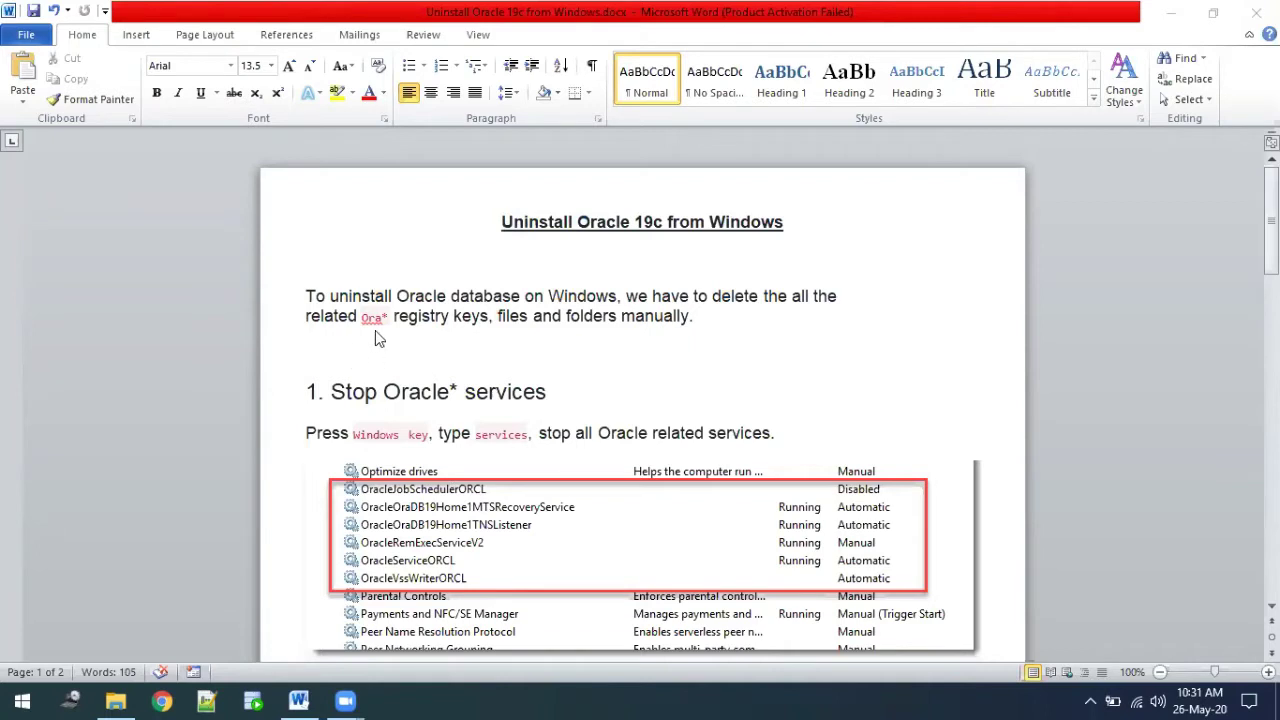
- Read the guide's introduction and its section 1 on stopping the Oracle services
{"action": "left_click", "coordinate": [338, 298]}
{"action": "scroll", "coordinate": [340, 296], "scroll_direction": "down", "scroll_amount": 1}
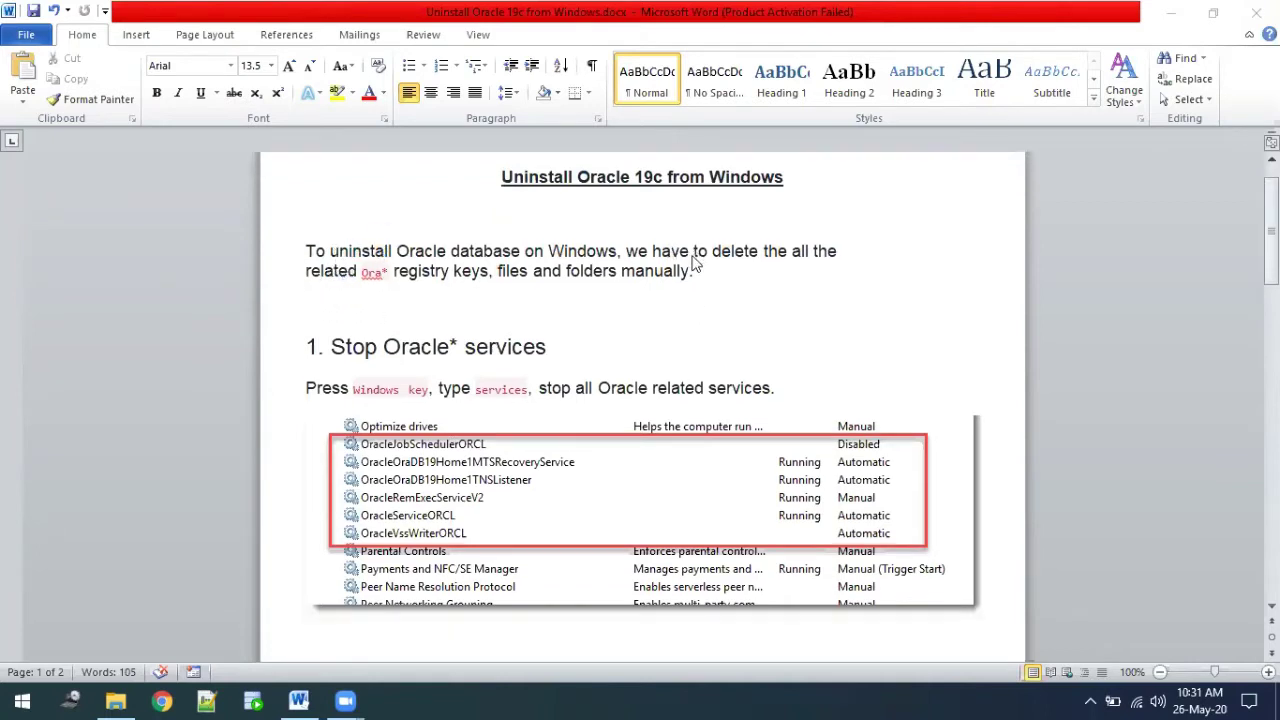
{"action": "scroll", "coordinate": [530, 258], "scroll_direction": "down", "scroll_amount": 2}
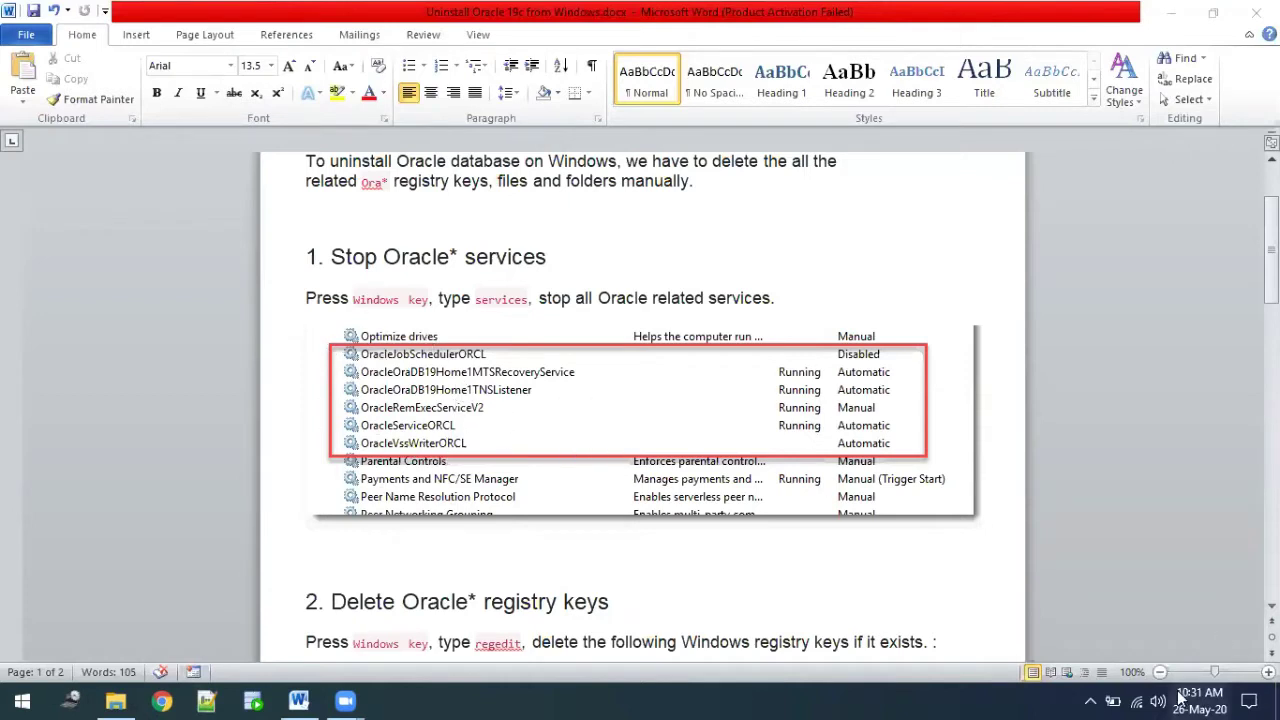
{"action": "left_click", "coordinate": [1091, 701]}
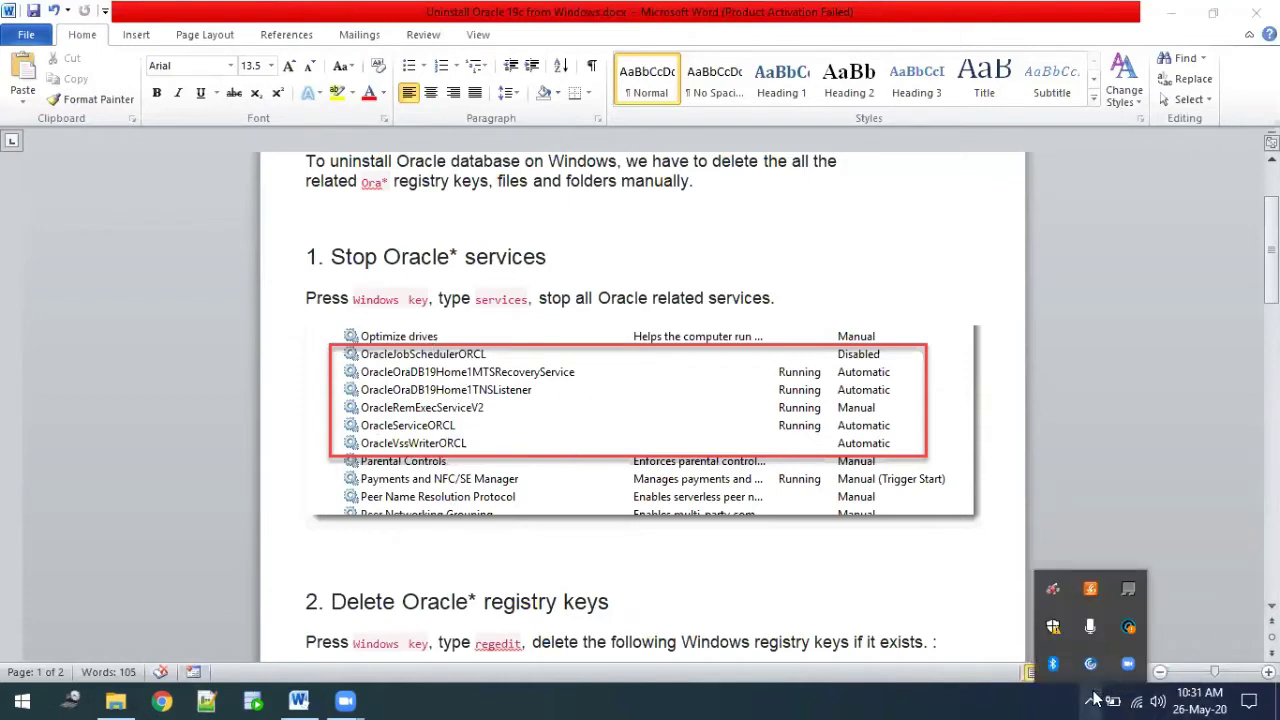
{"action": "left_click", "coordinate": [1249, 701]}
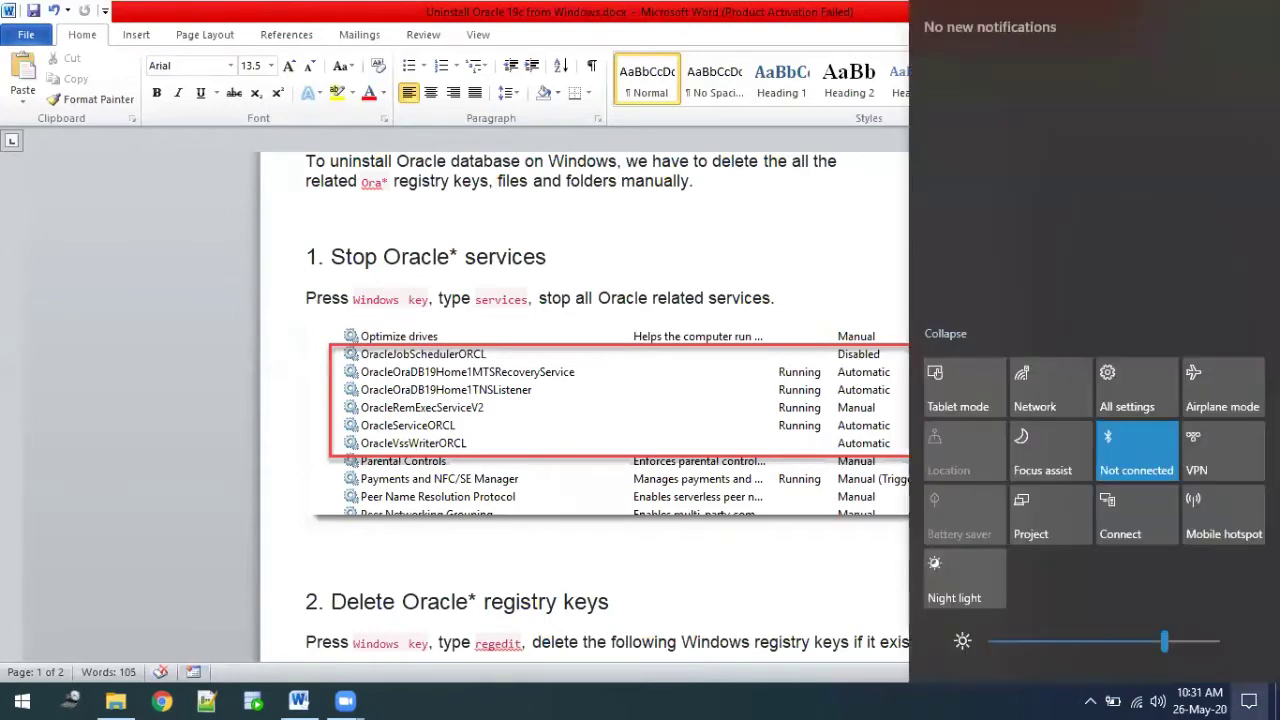
{"action": "left_click", "coordinate": [1249, 701]}
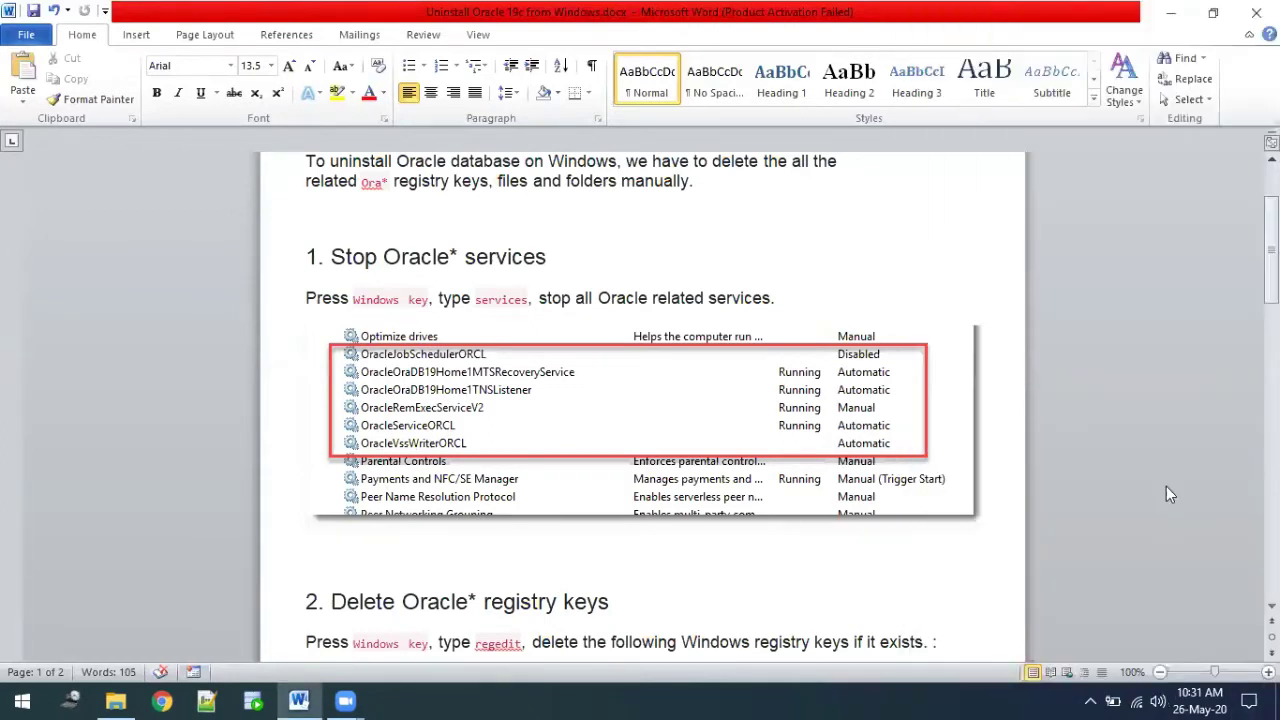
- Open Task Manager and find the Oracle entries in its list of Windows services
{"action": "key", "text": "ctrl+shift+Escape"}
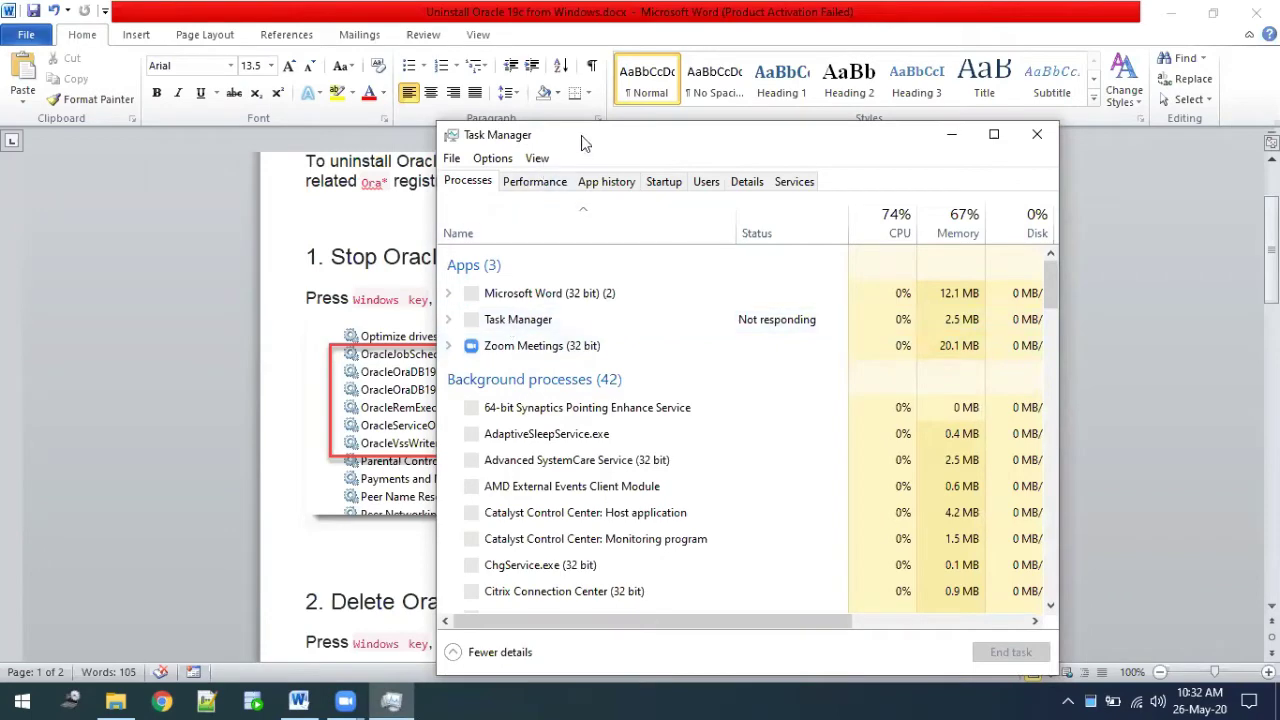
{"action": "left_click_drag", "start_coordinate": [665, 145], "coordinate": [636, 88]}
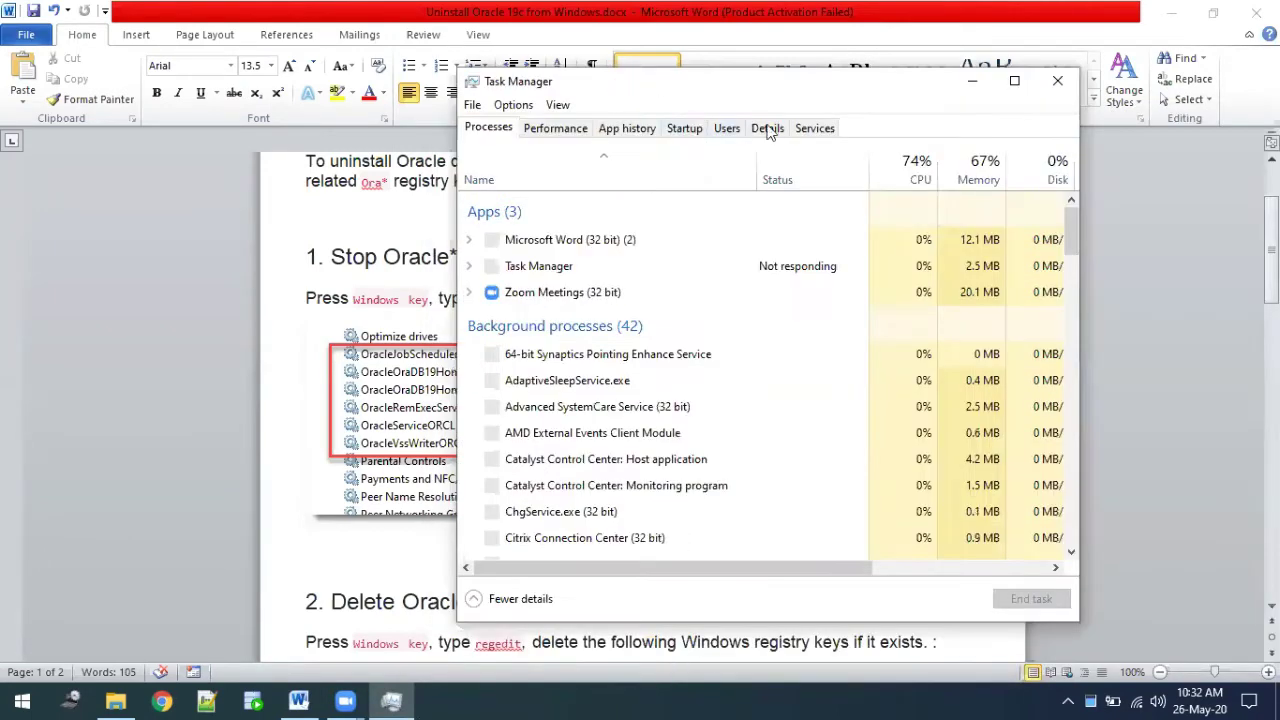
{"action": "left_click", "coordinate": [812, 128]}
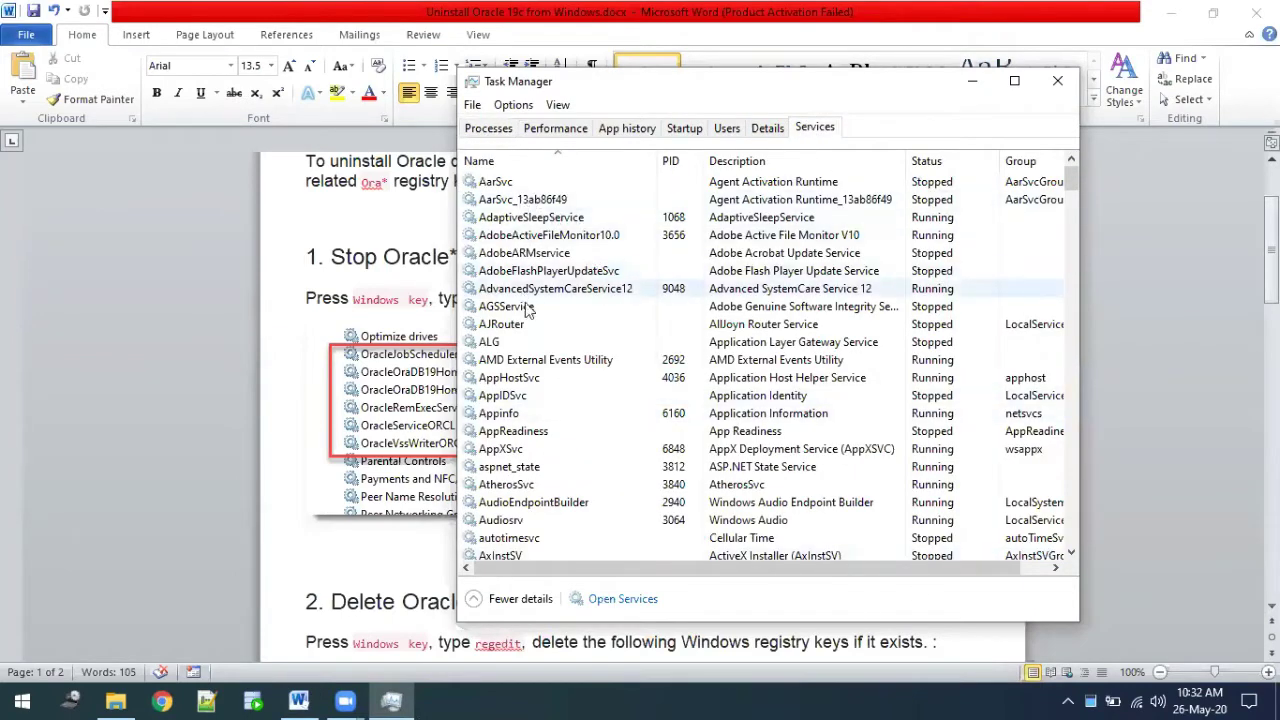
{"action": "scroll", "coordinate": [532, 300], "scroll_direction": "down", "scroll_amount": 7}
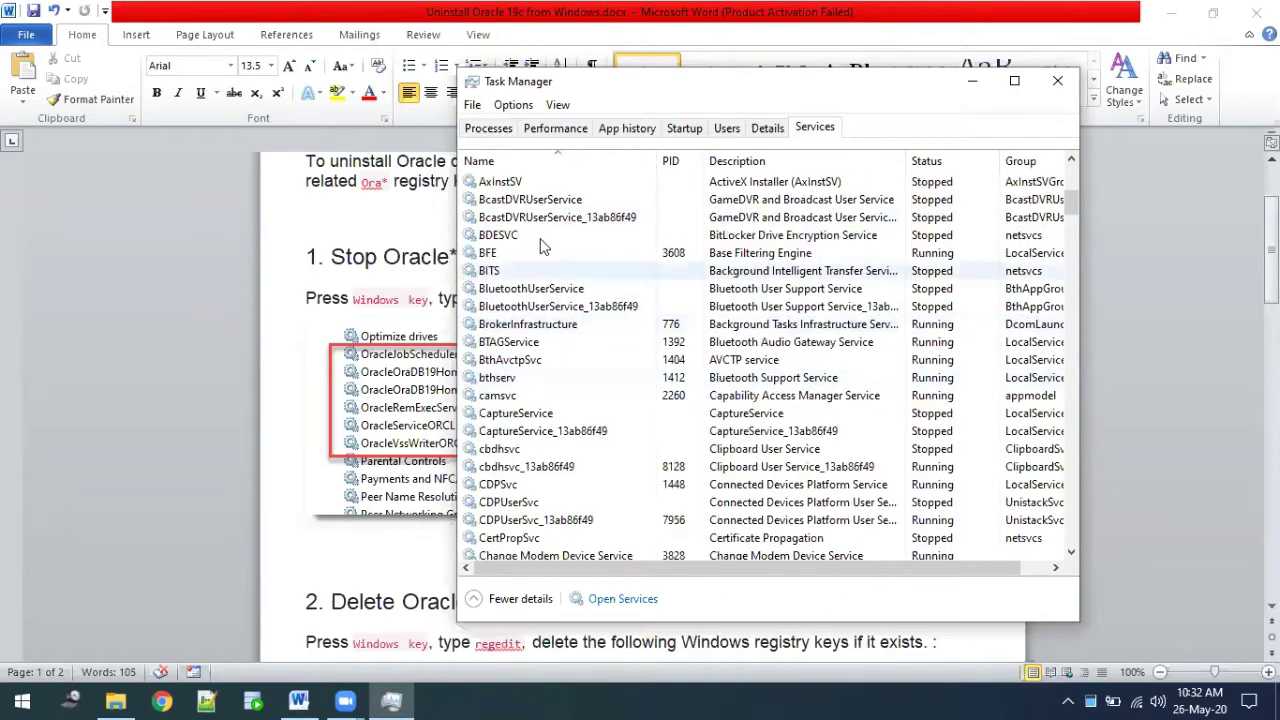
{"action": "scroll", "coordinate": [535, 300], "scroll_direction": "down", "scroll_amount": 6}
{"action": "scroll", "coordinate": [530, 372], "scroll_direction": "down", "scroll_amount": 13}
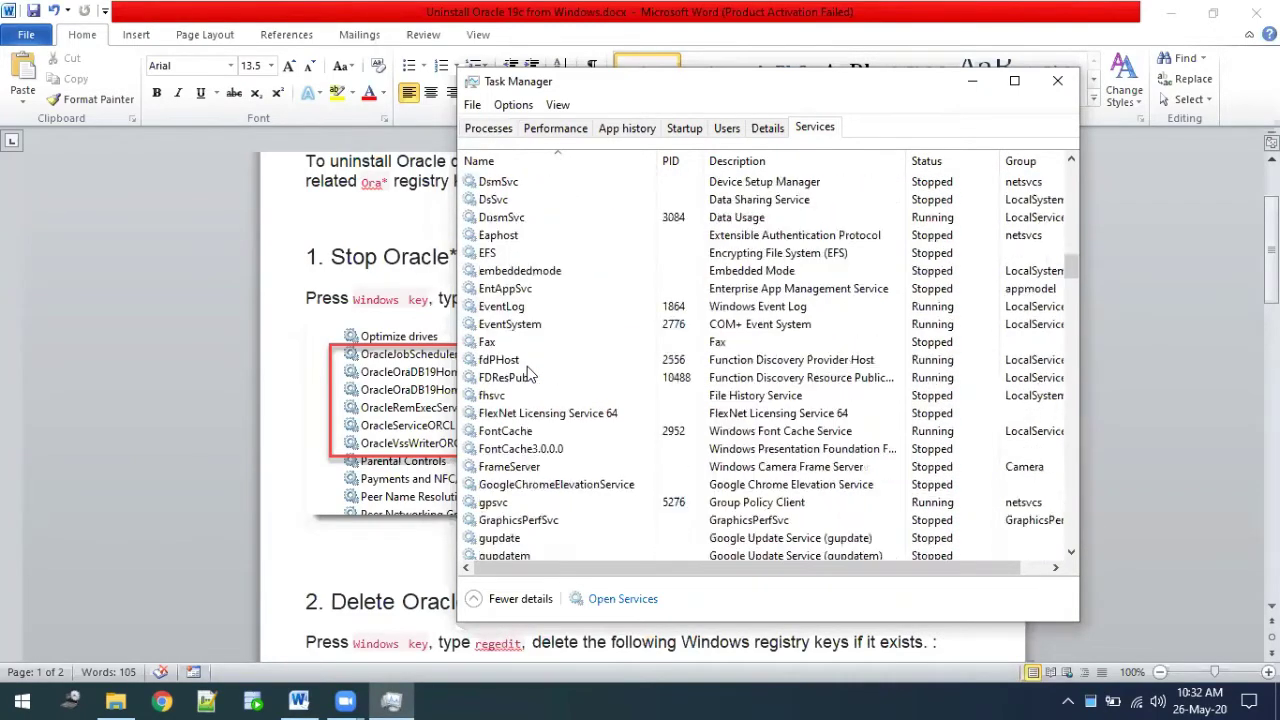
{"action": "scroll", "coordinate": [530, 372], "scroll_direction": "down", "scroll_amount": 20}
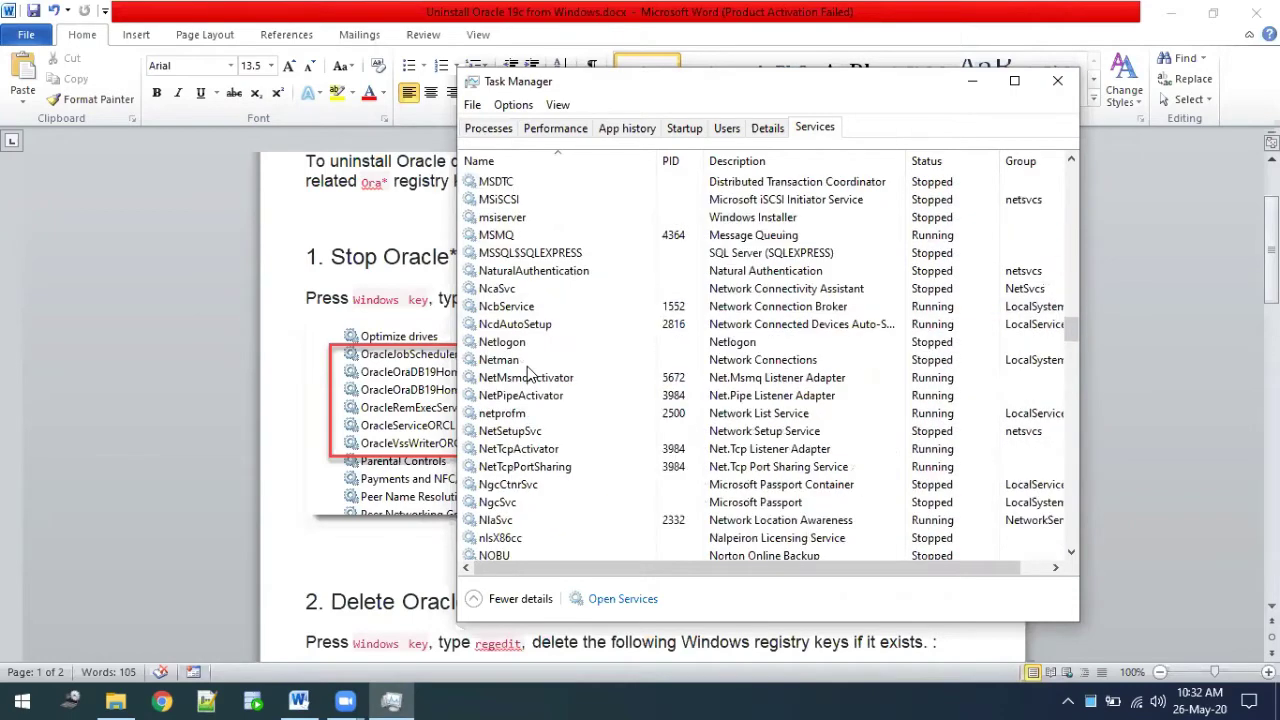
{"action": "scroll", "coordinate": [527, 368], "scroll_direction": "down", "scroll_amount": 5}
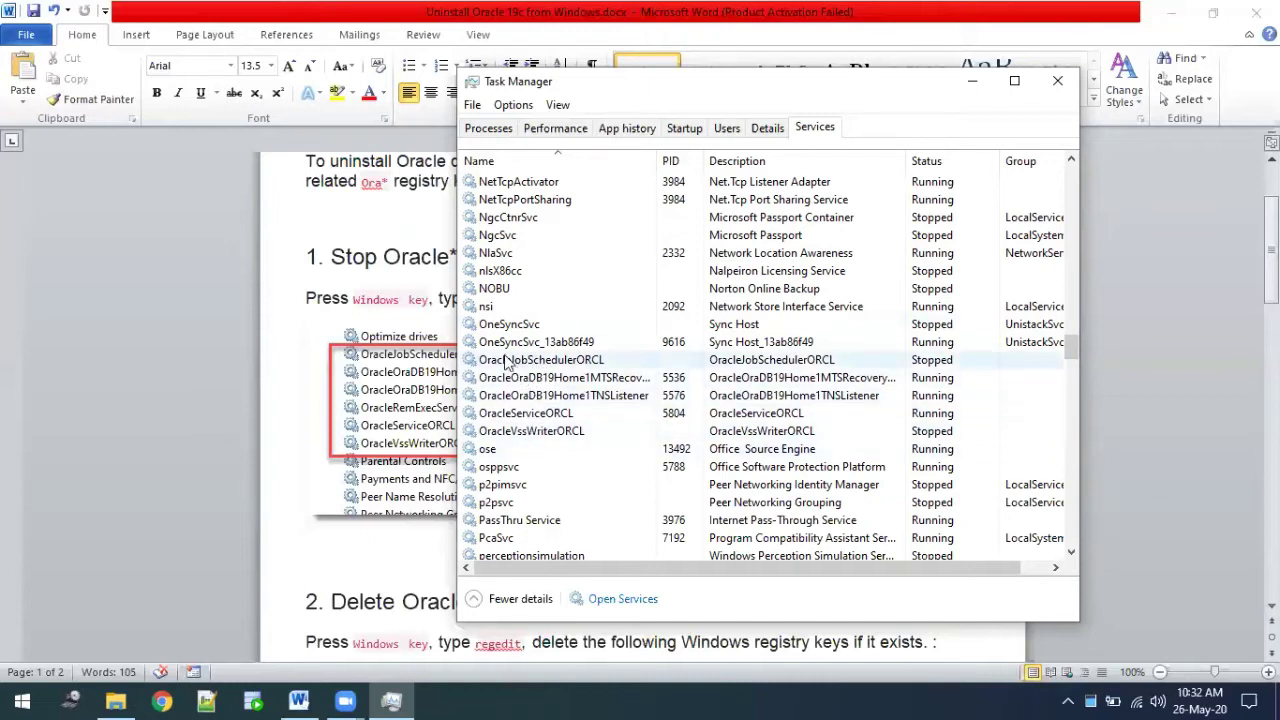
- Stop the OracleOraDB19Home1MTSRecoveryService and OracleOraDB19Home1TNSListener services
{"action": "left_click", "coordinate": [540, 360]}
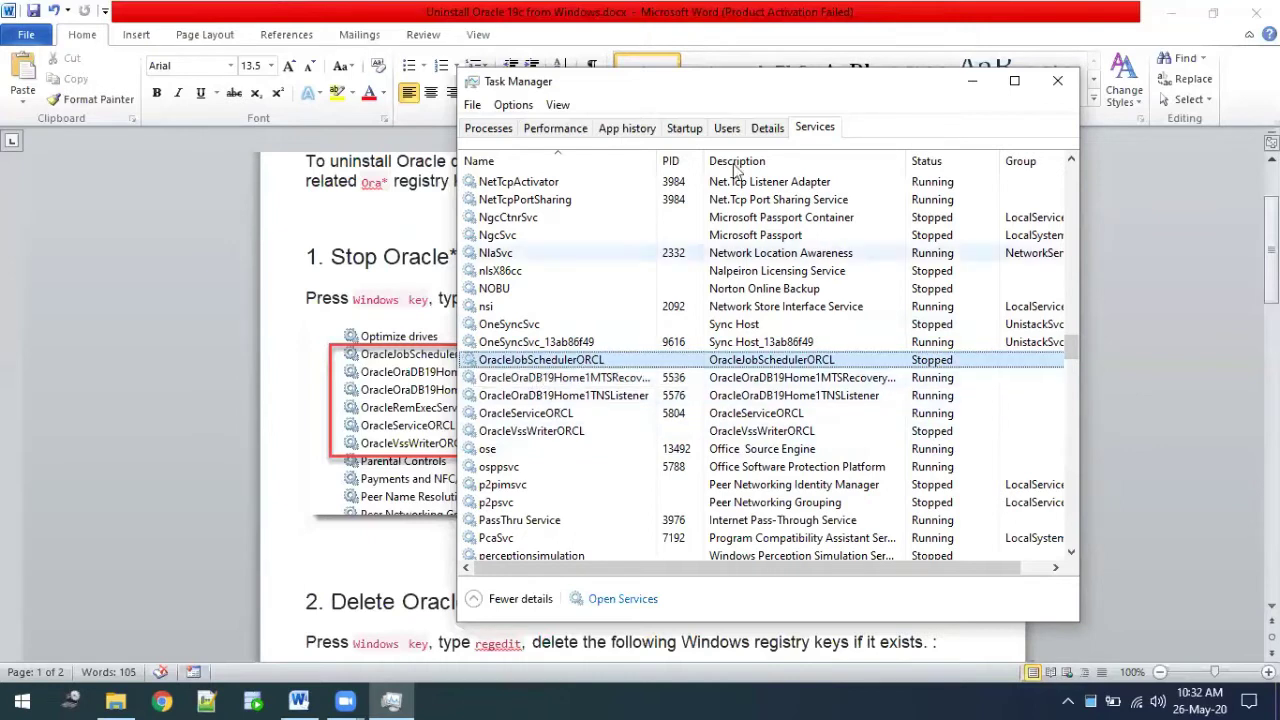
{"action": "left_click", "coordinate": [651, 380]}
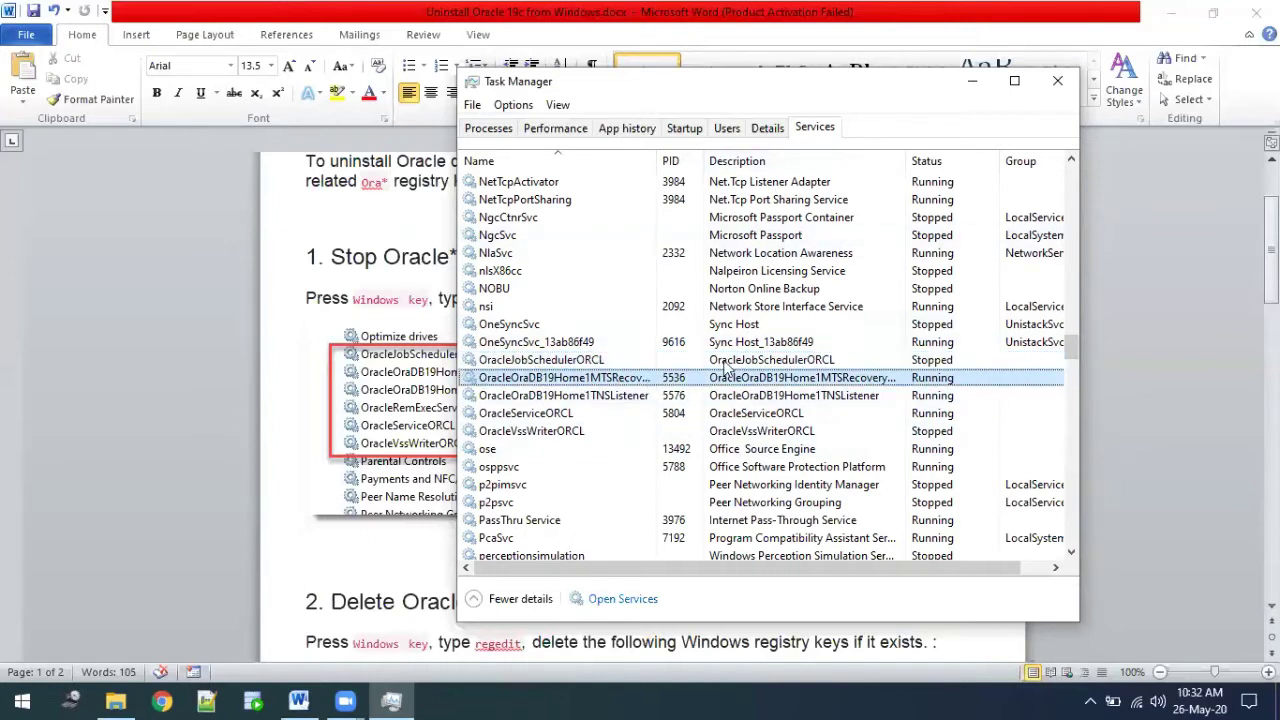
{"action": "right_click", "coordinate": [905, 380]}
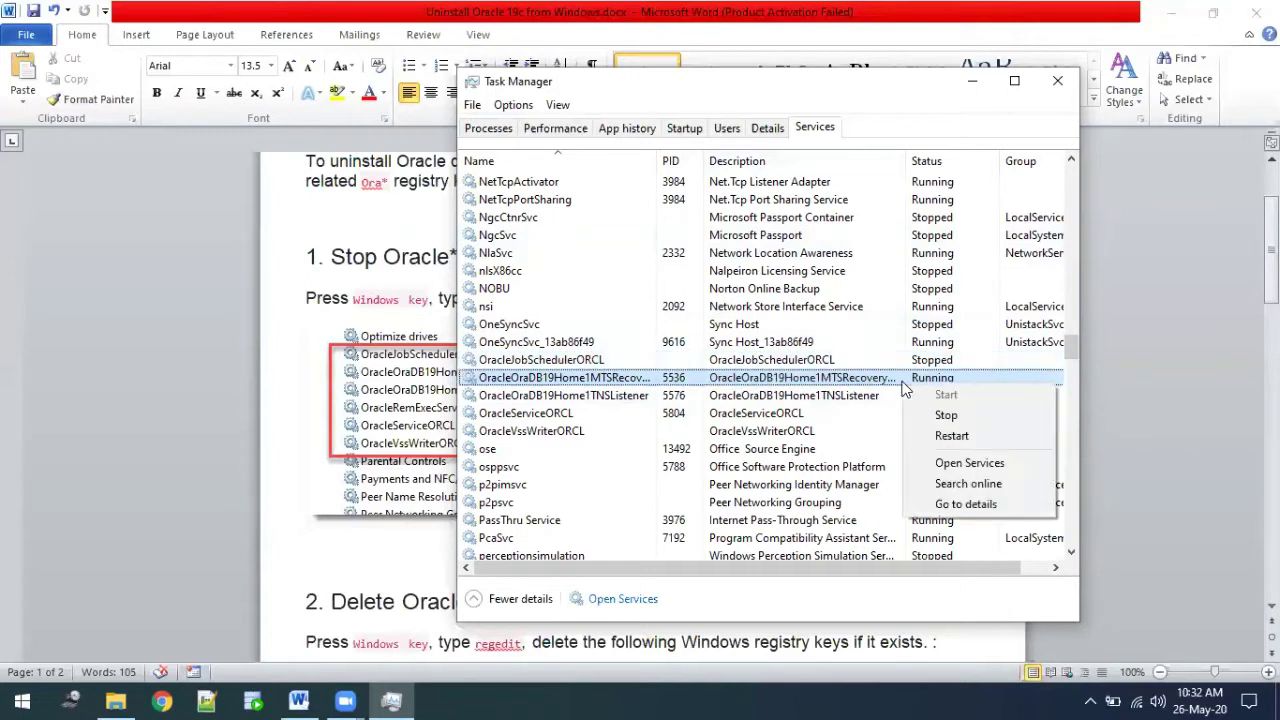
{"action": "left_click", "coordinate": [964, 418]}
{"action": "left_click", "coordinate": [548, 401]}
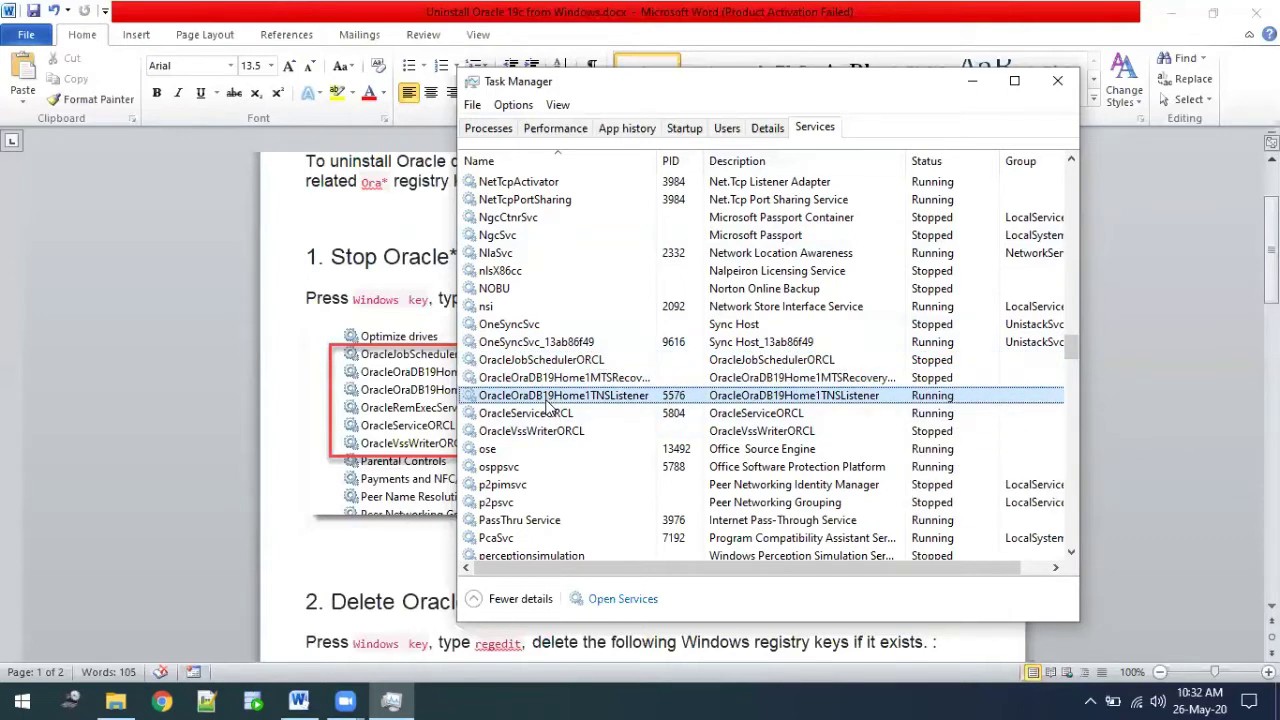
{"action": "right_click", "coordinate": [548, 403]}
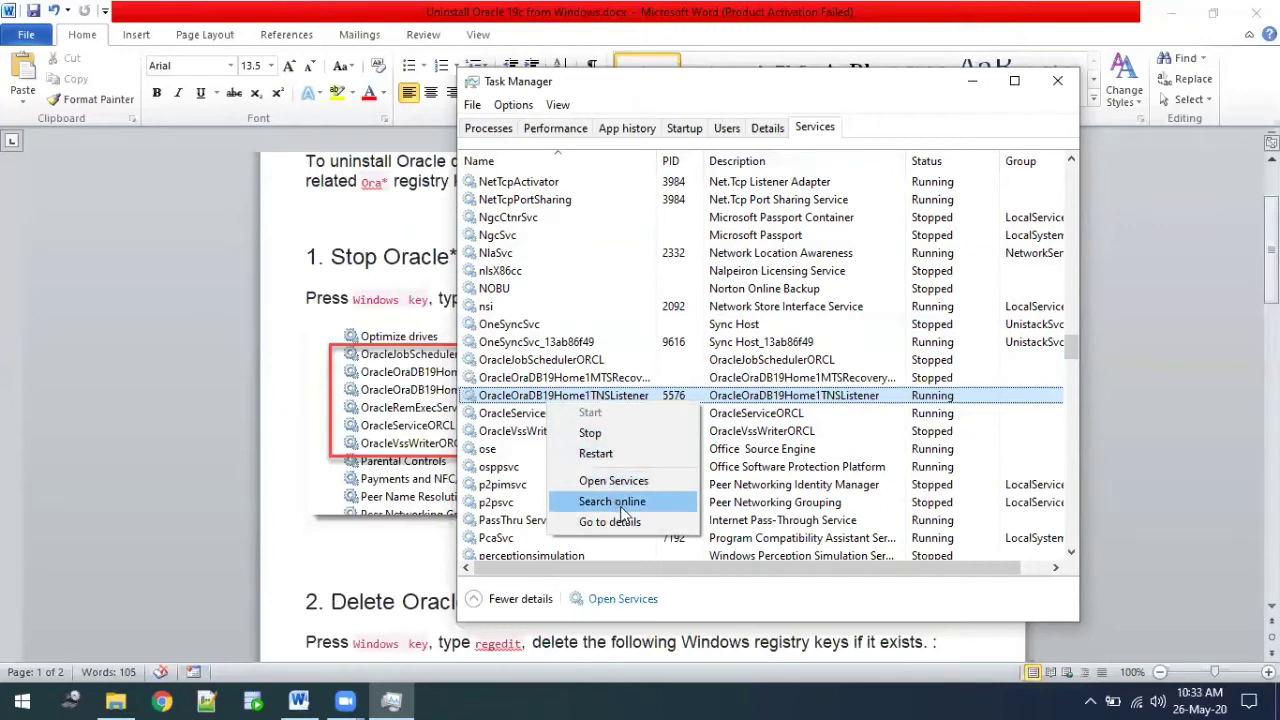
{"action": "left_click", "coordinate": [626, 432]}
- Stop the OracleServiceORCL service and select the OracleVssWriterORCL entry
{"action": "left_click", "coordinate": [530, 416]}
{"action": "right_click", "coordinate": [530, 416]}
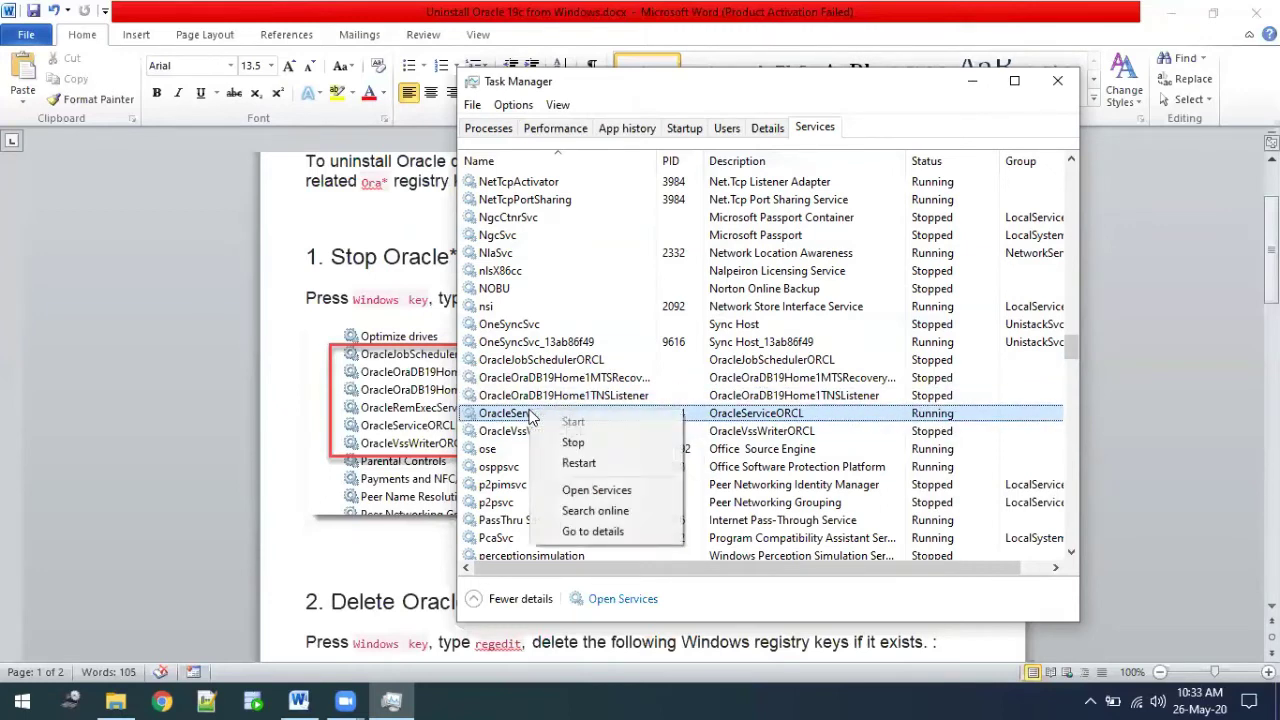
{"action": "left_click", "coordinate": [564, 446]}
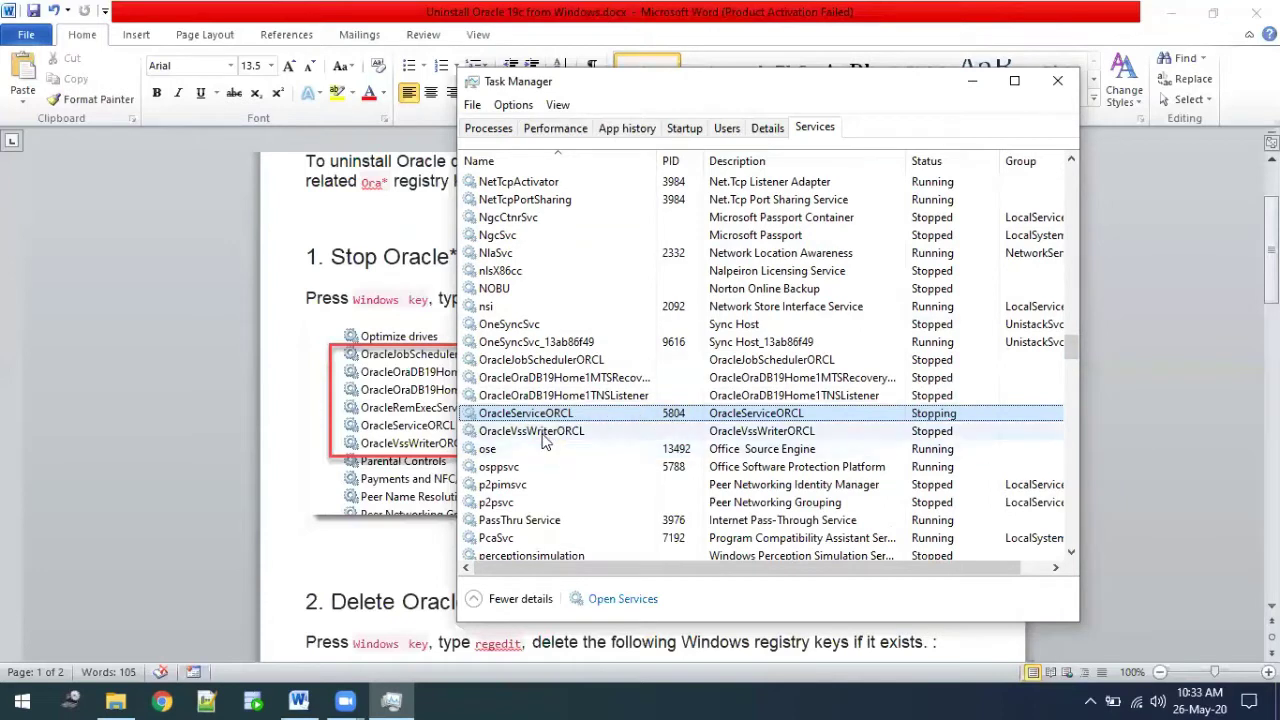
{"action": "left_click", "coordinate": [545, 432]}
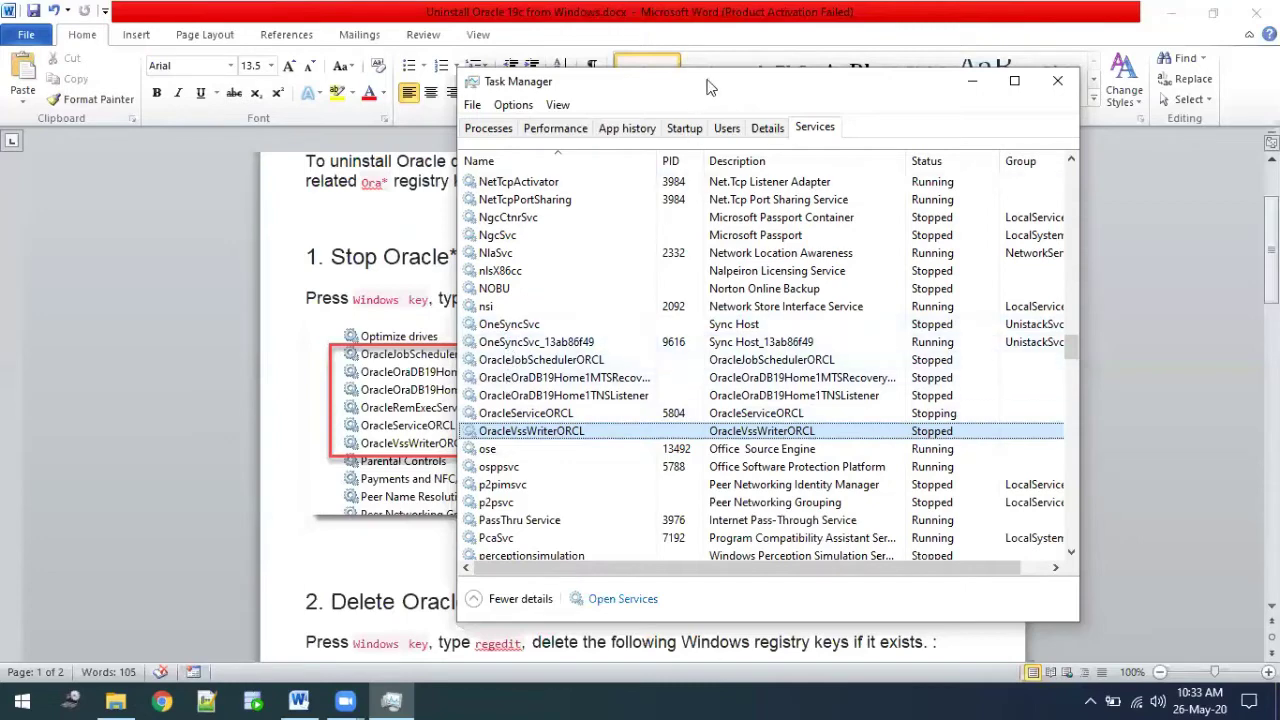
- Check the rest of the services list for further Oracle services, and close Task Manager
{"action": "left_click_drag", "start_coordinate": [703, 79], "coordinate": [824, 68]}
{"action": "scroll", "coordinate": [716, 434], "scroll_direction": "down", "scroll_amount": 2}
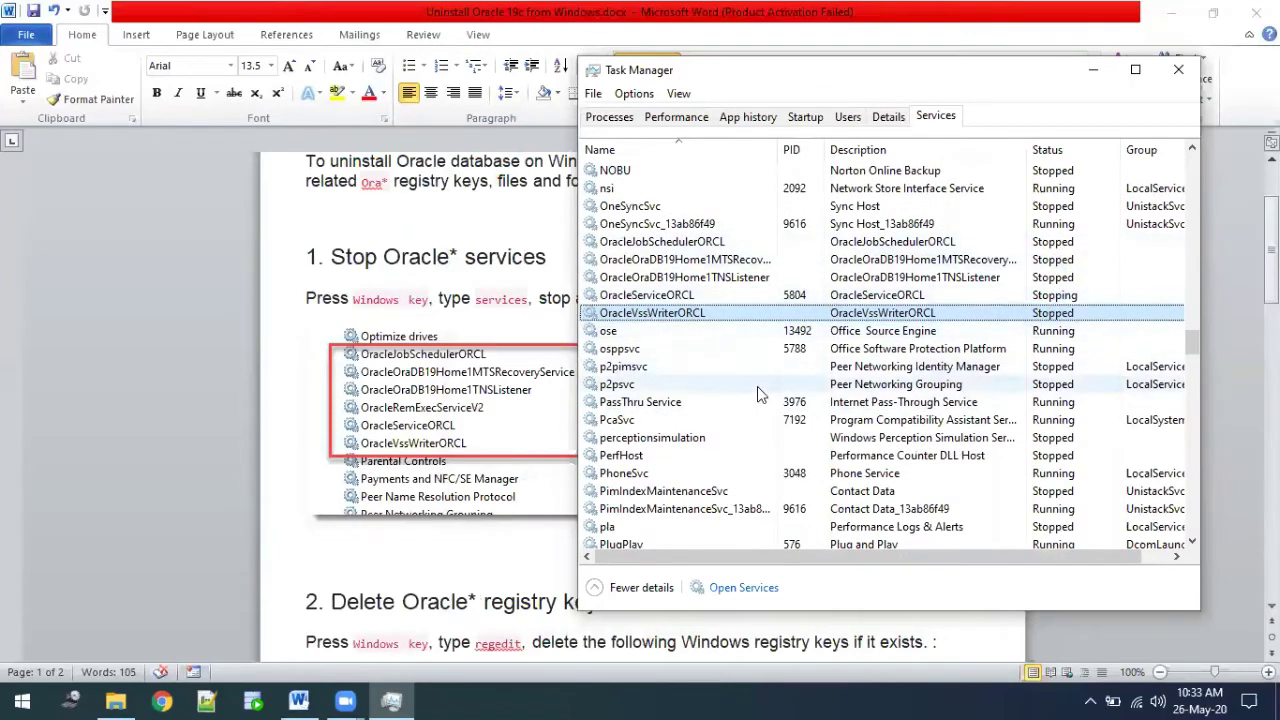
{"action": "scroll", "coordinate": [758, 395], "scroll_direction": "down", "scroll_amount": 14}
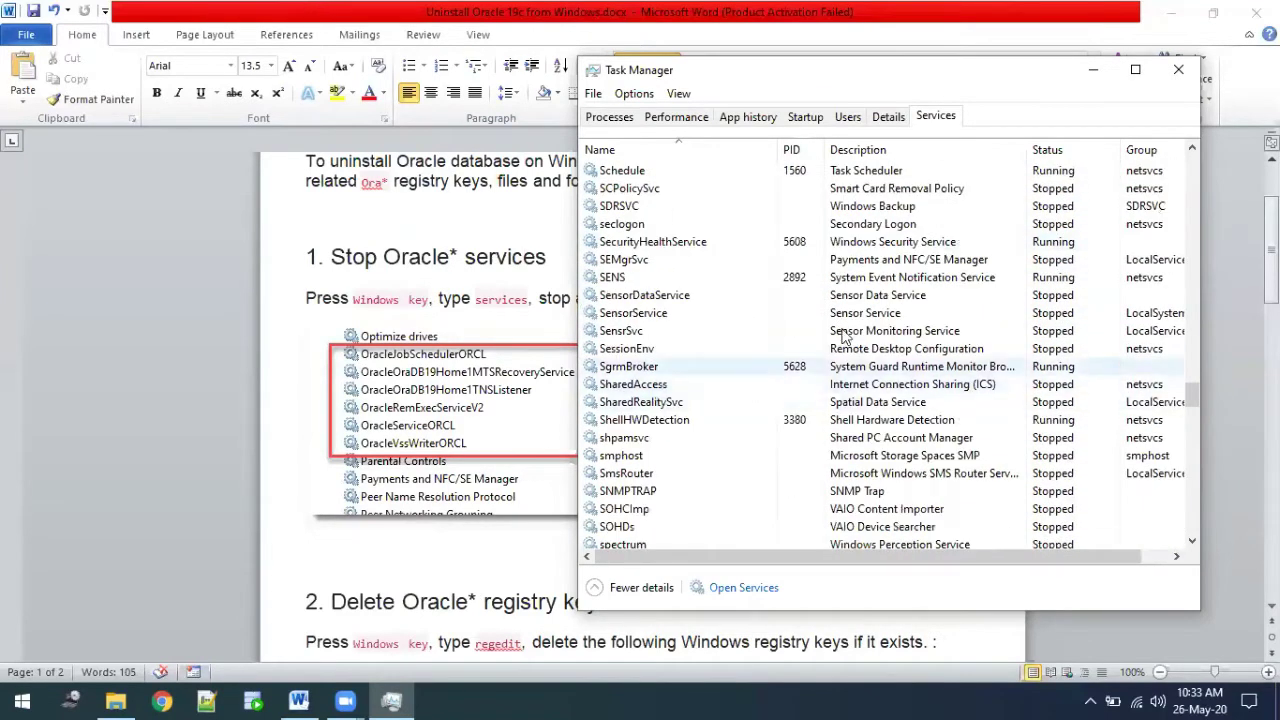
{"action": "left_click", "coordinate": [1179, 72]}
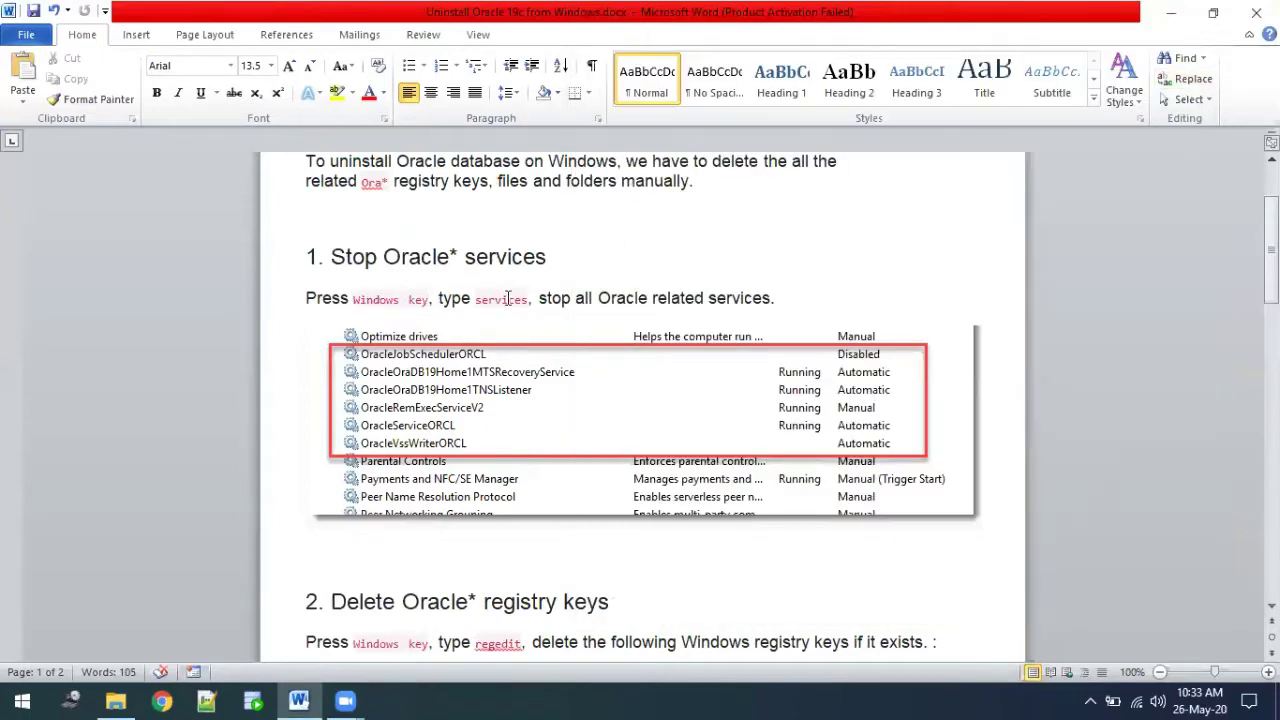
- Go to the guide's section 2 on deleting Oracle registry keys and launch the Registry Editor with regedit
{"action": "scroll", "coordinate": [640, 420], "scroll_direction": "down", "scroll_amount": 5}
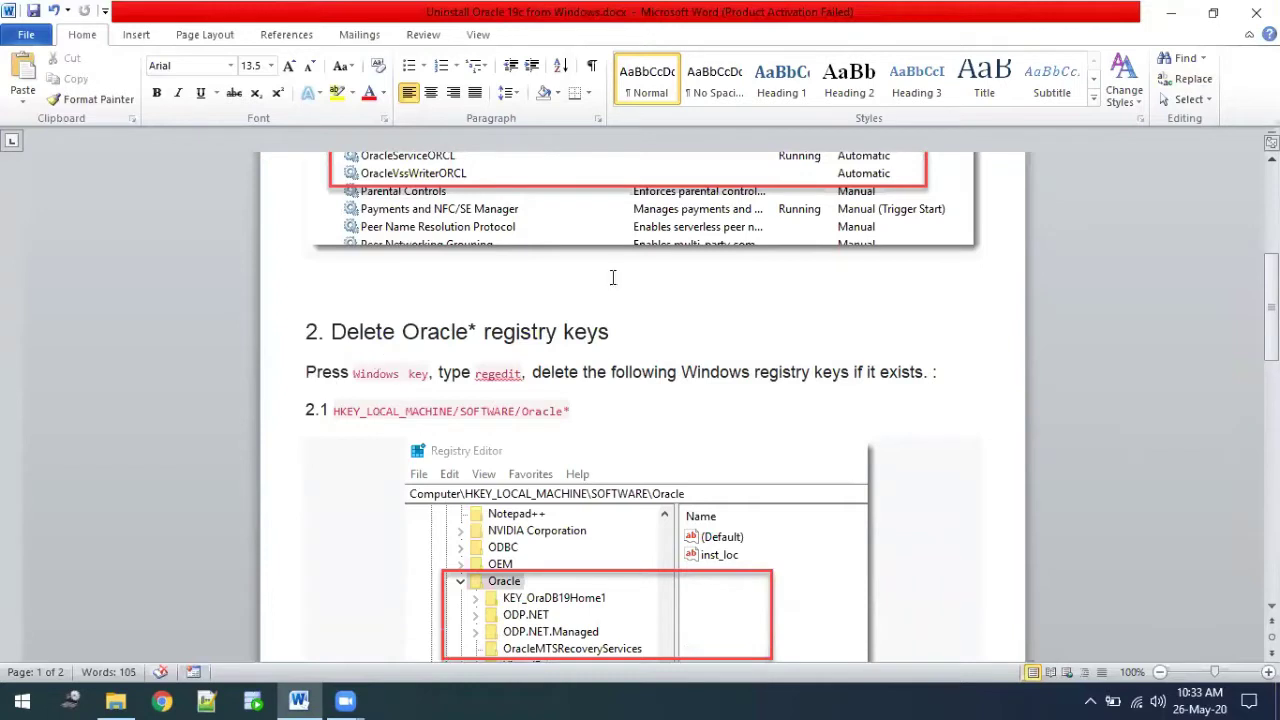
{"action": "scroll", "coordinate": [611, 277], "scroll_direction": "up", "scroll_amount": 2}
{"action": "scroll", "coordinate": [600, 445], "scroll_direction": "down", "scroll_amount": 3}
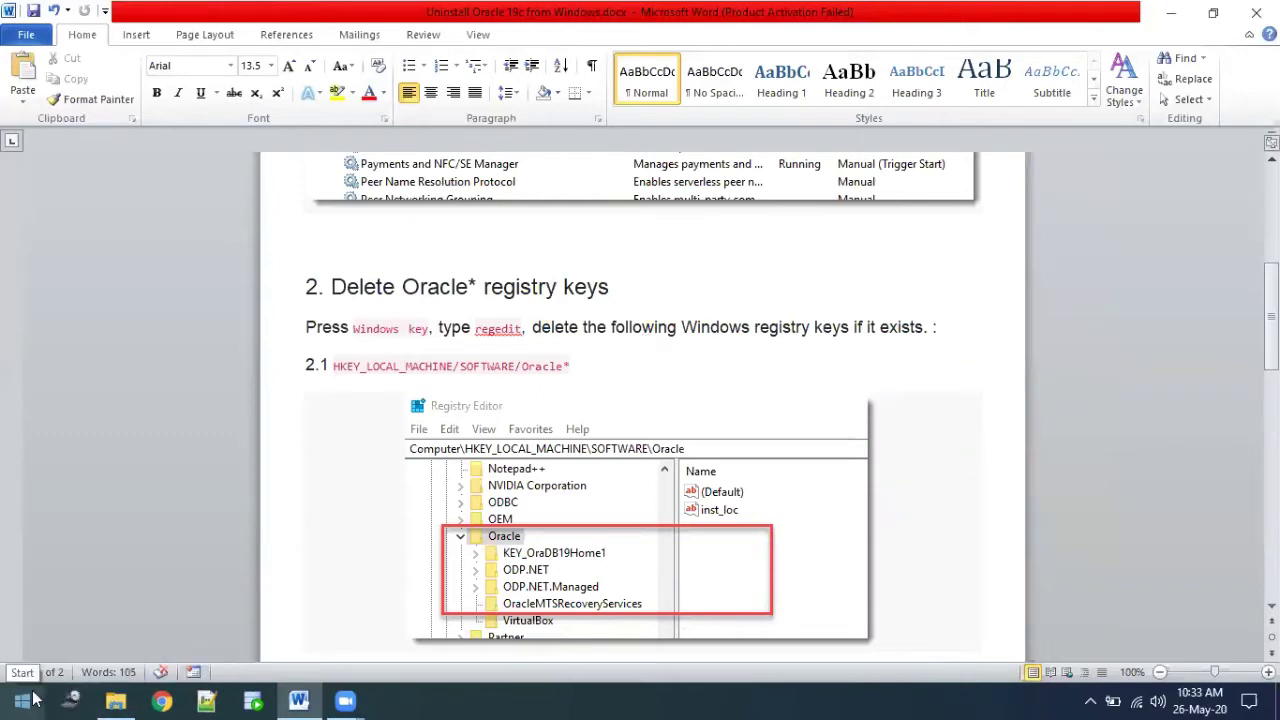
{"action": "key", "text": "super+r"}
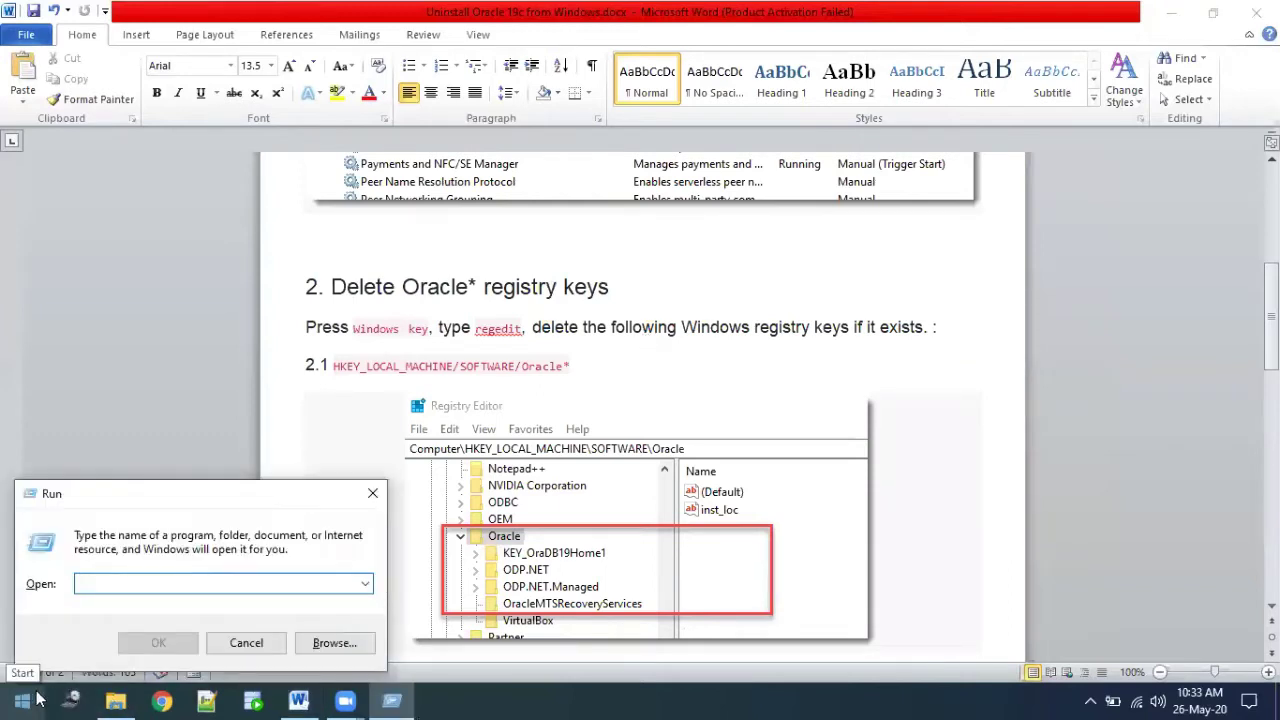
{"action": "type", "text": "regedit"}
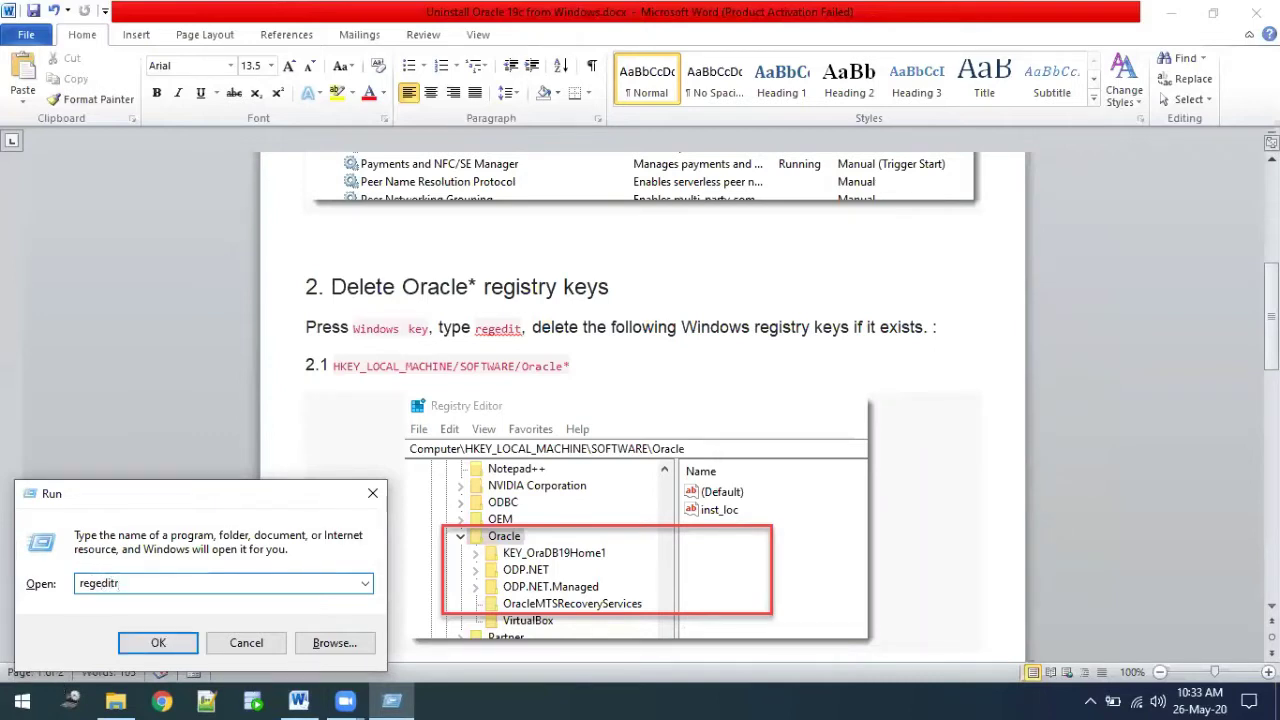
{"action": "key", "text": "Return"}
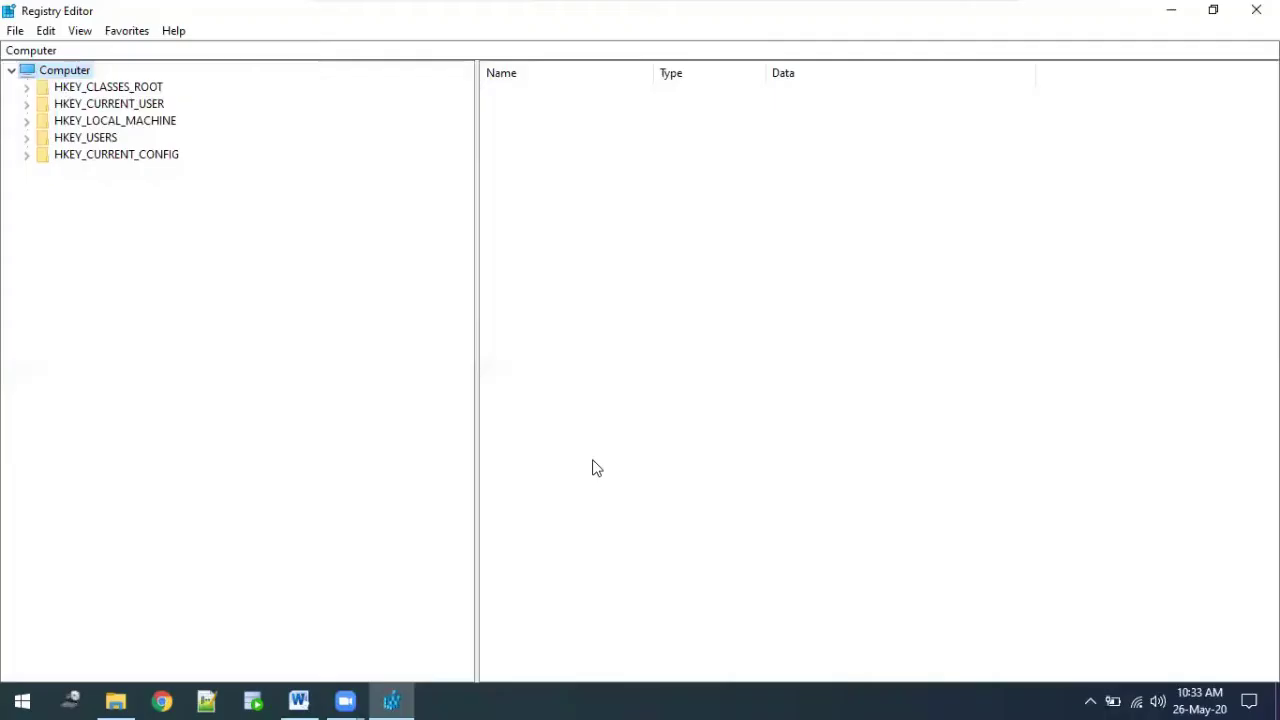
- Restore the Registry Editor window to a smaller size and place it beside the guide's section 2 instructions
{"action": "left_click", "coordinate": [1212, 10]}
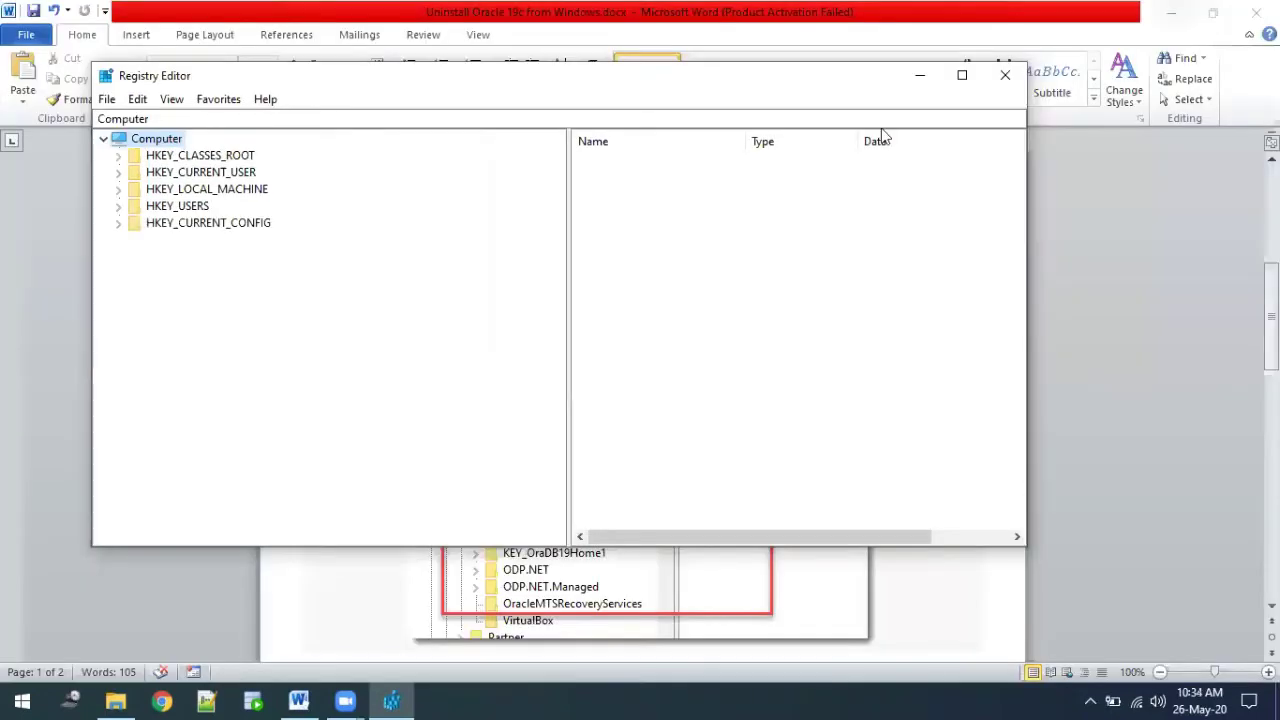
{"action": "left_click_drag", "start_coordinate": [388, 96], "coordinate": [696, 134]}
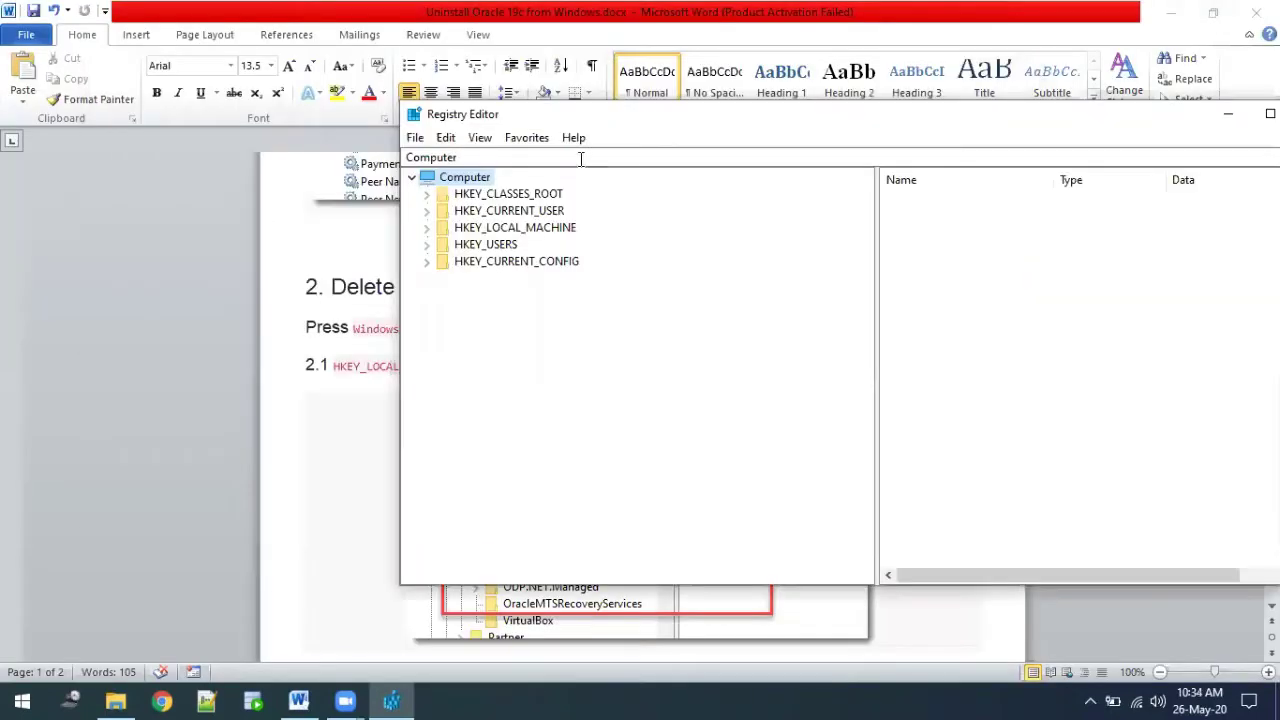
{"action": "left_click_drag", "start_coordinate": [399, 331], "coordinate": [676, 323]}
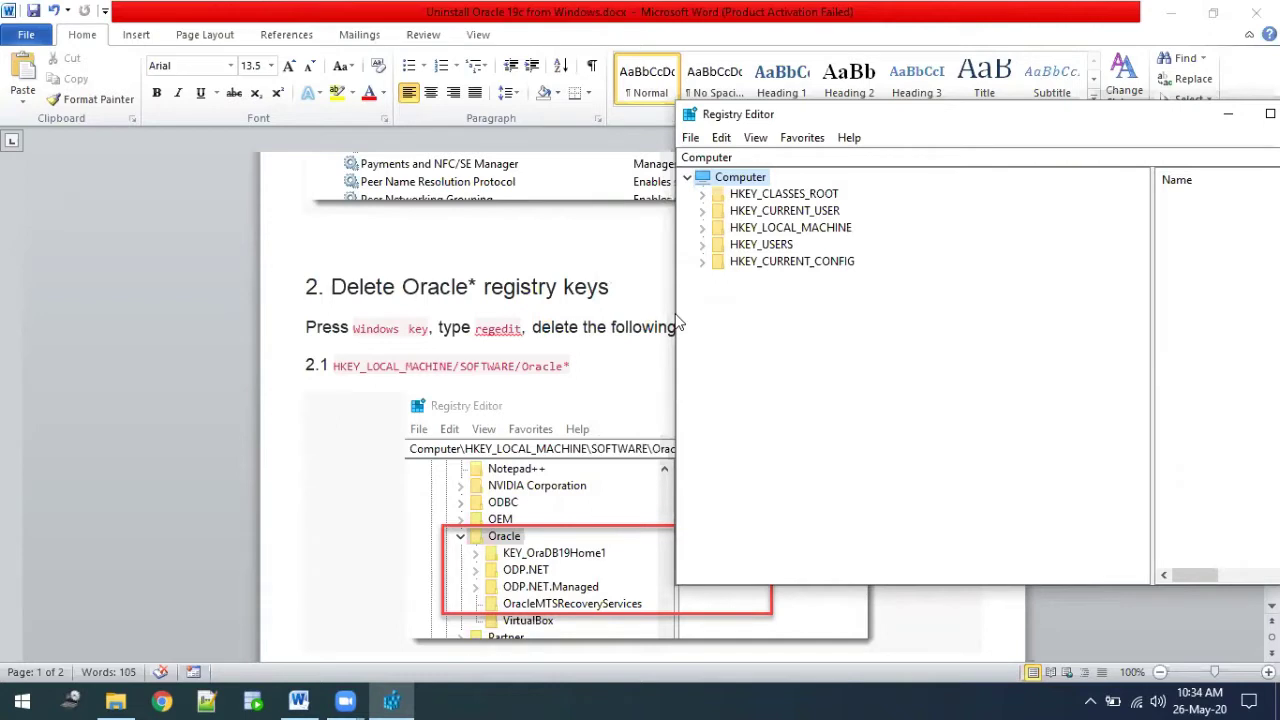
{"action": "left_click", "coordinate": [855, 104]}
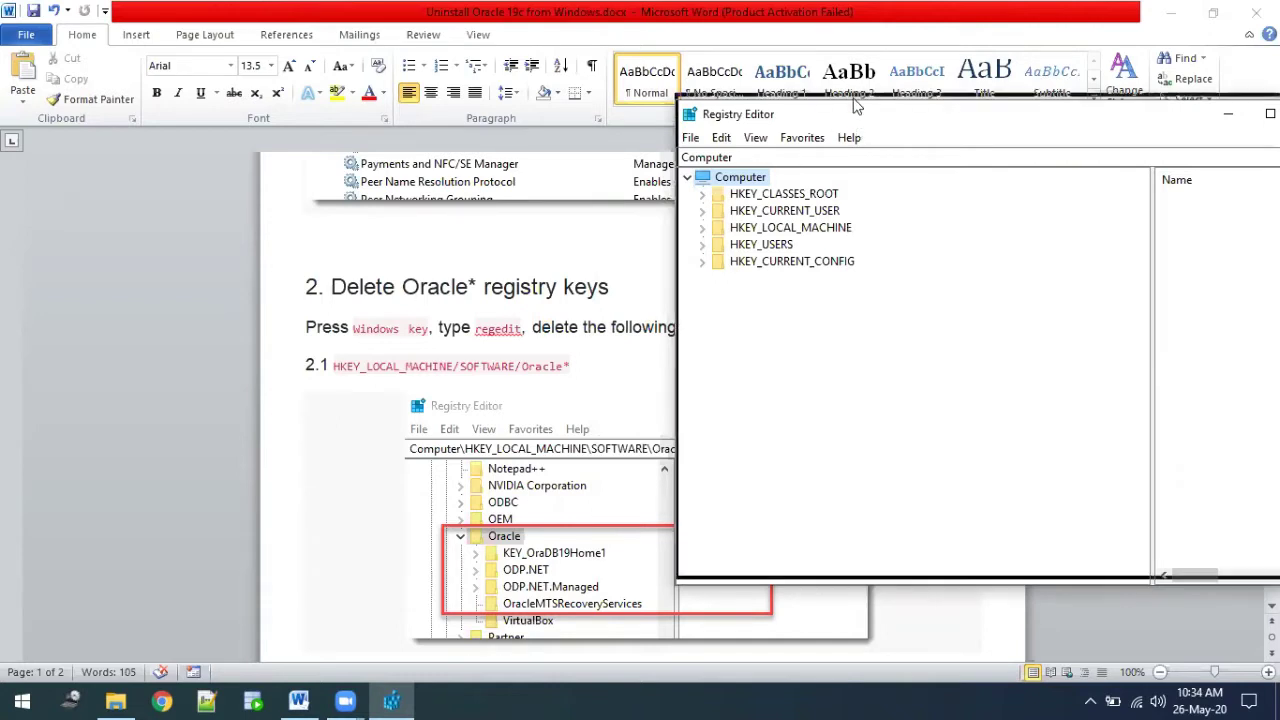
{"action": "left_click_drag", "start_coordinate": [855, 104], "coordinate": [835, 78]}
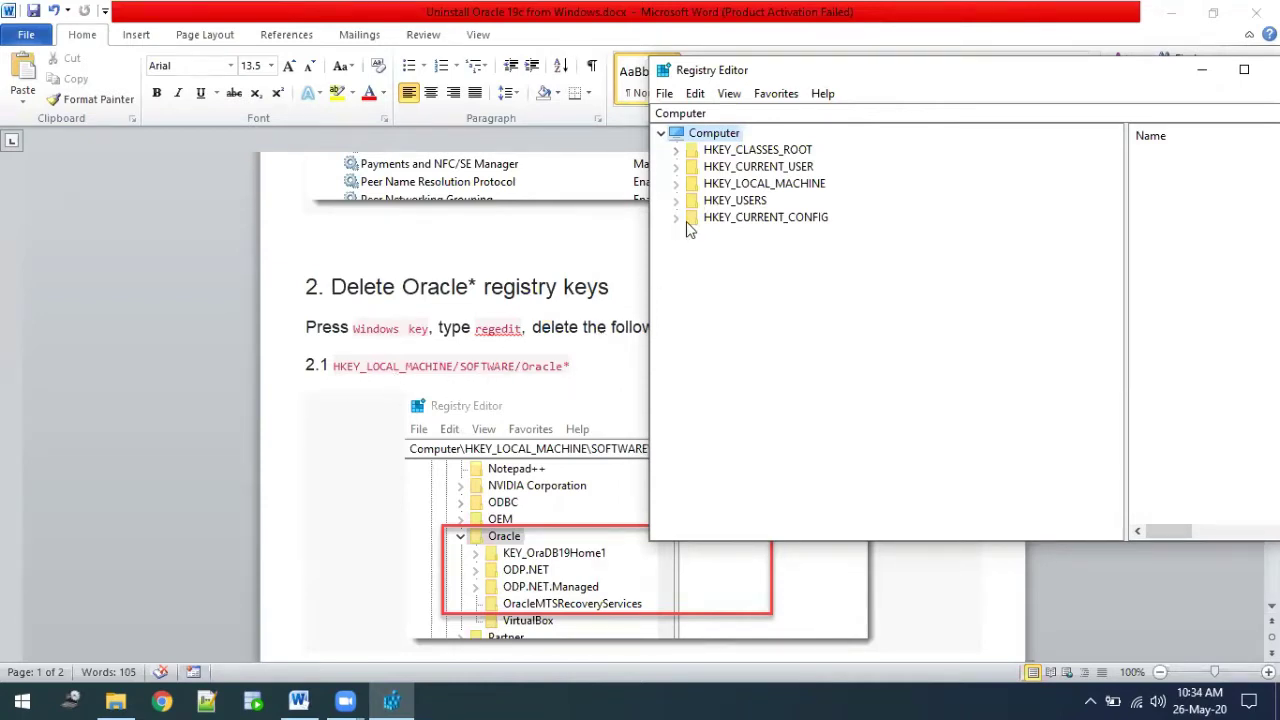
- Expand the registry tree to HKEY_LOCAL_MACHINE\SOFTWARE\ORACLE to show its subkeys
{"action": "left_click", "coordinate": [676, 183]}
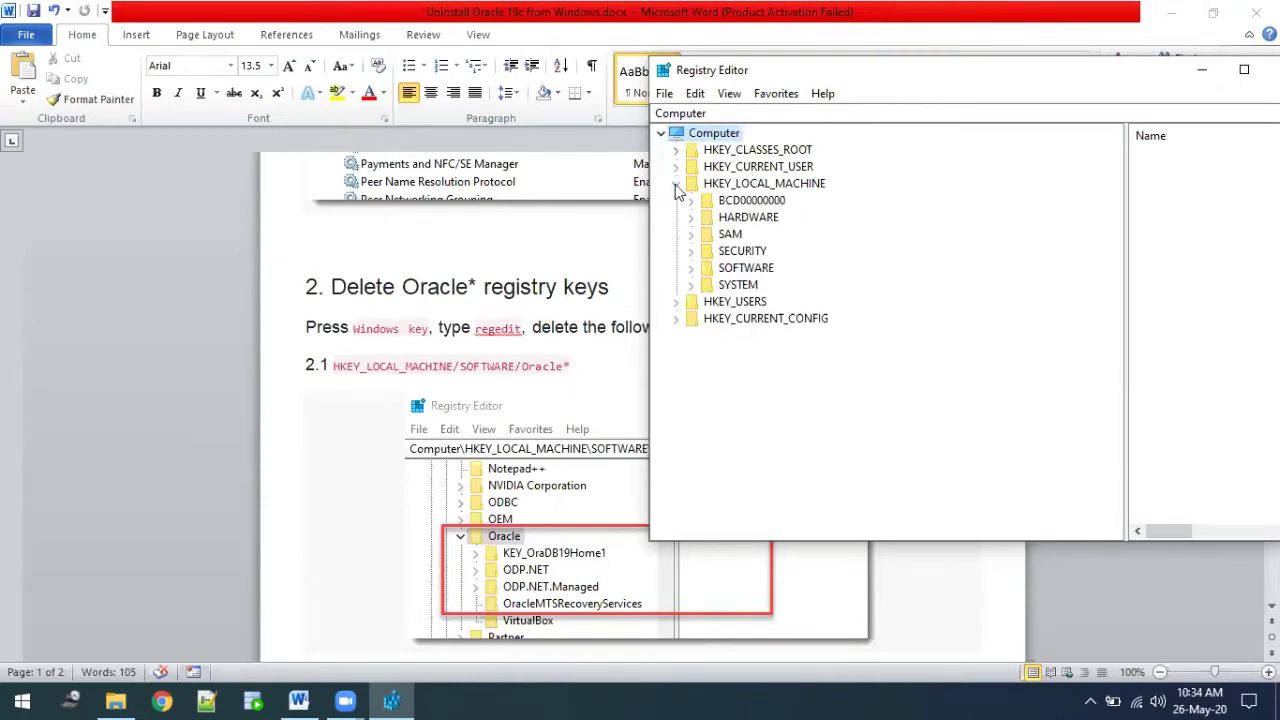
{"action": "left_click", "coordinate": [690, 267]}
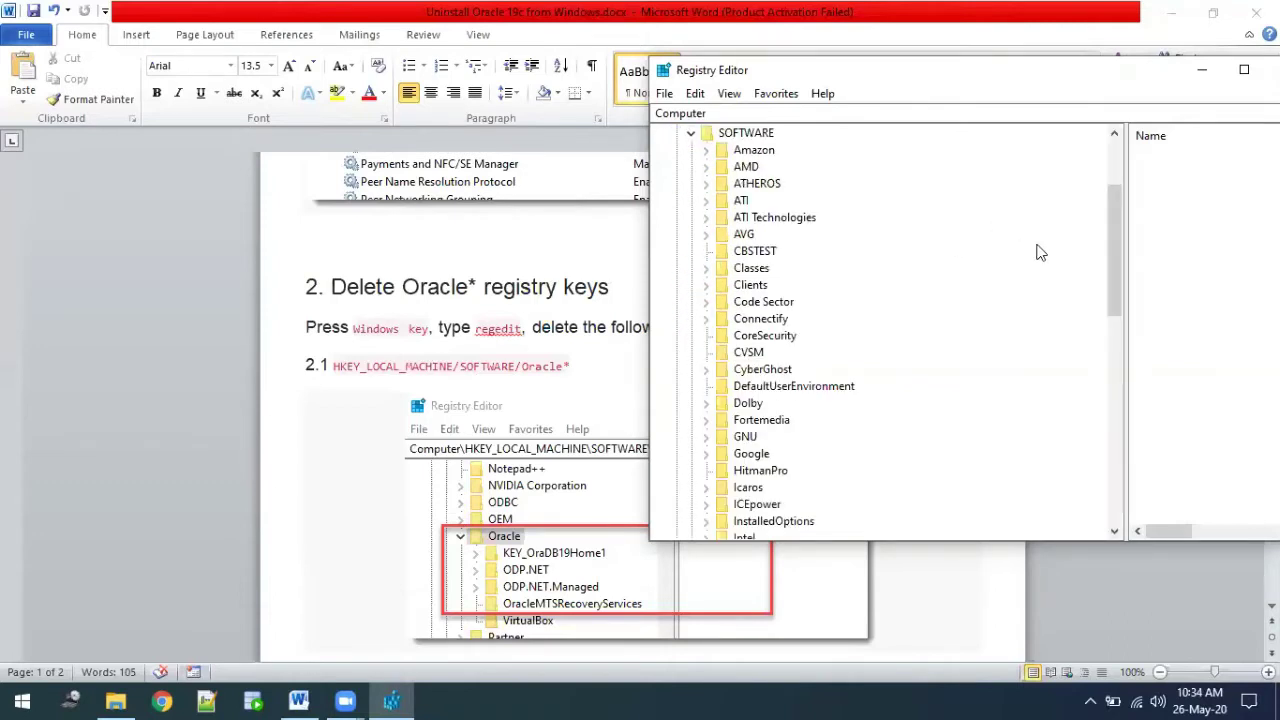
{"action": "left_click_drag", "start_coordinate": [1119, 248], "coordinate": [1119, 388]}
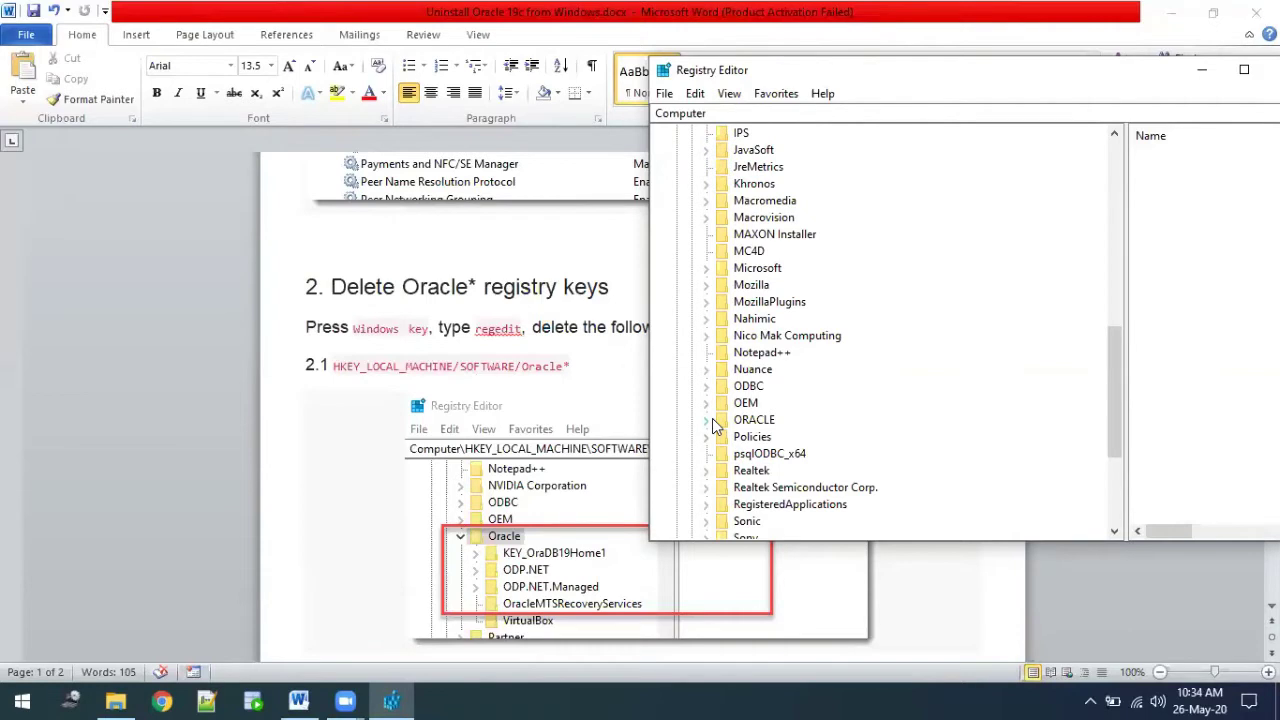
{"action": "left_click", "coordinate": [708, 420]}
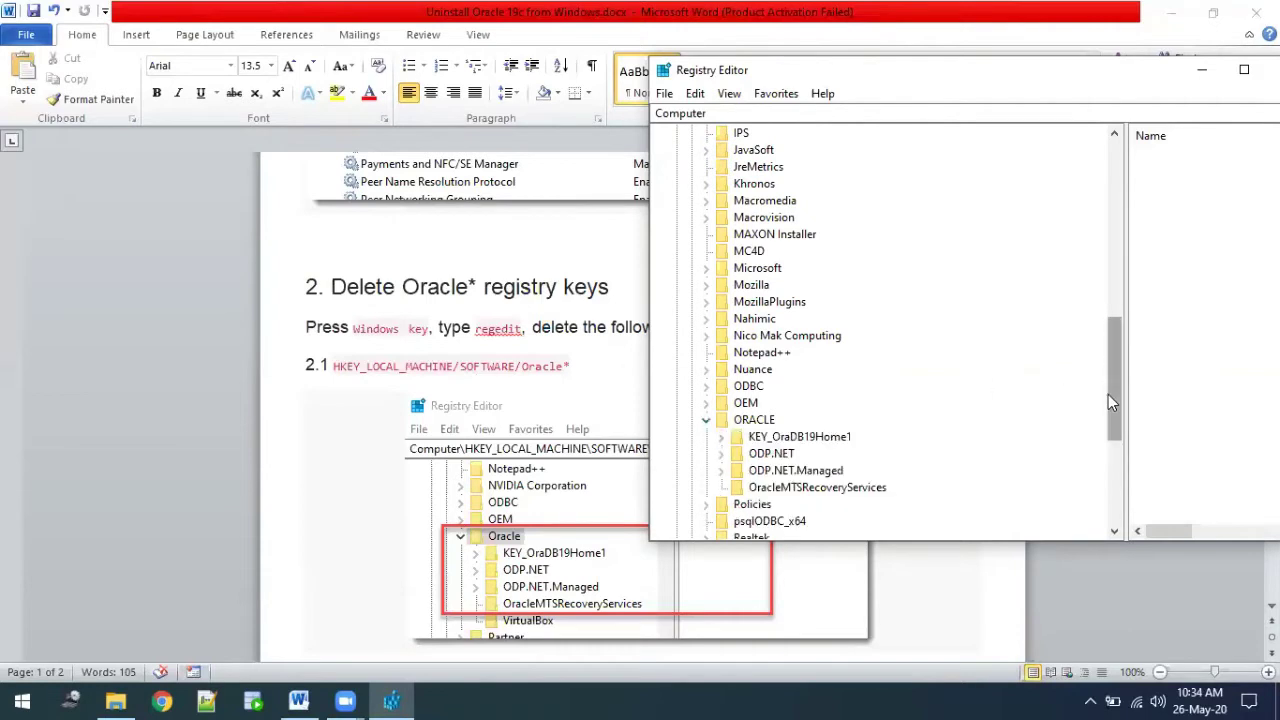
- Review the guide's section 2.1 to check which Oracle key under HKEY_LOCAL_MACHINE/SOFTWARE must be deleted
{"action": "left_click", "coordinate": [948, 624]}
{"action": "scroll", "coordinate": [946, 611], "scroll_direction": "down", "scroll_amount": 5}
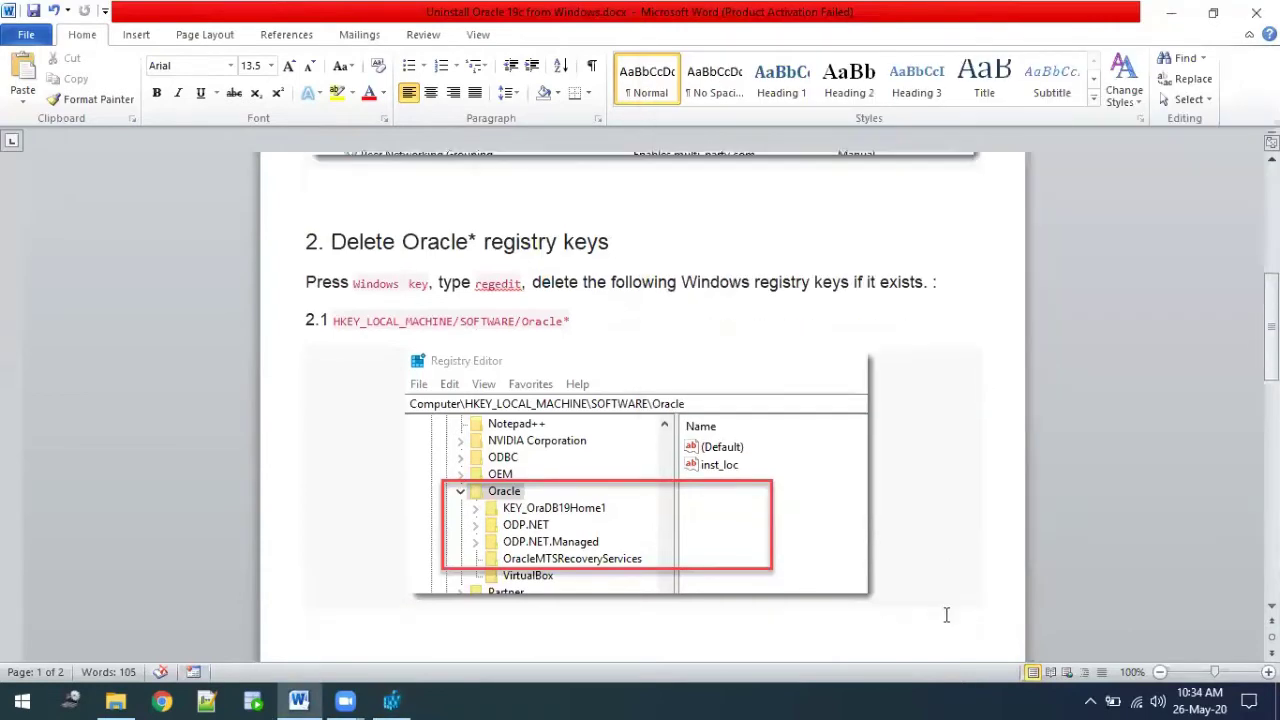
{"action": "scroll", "coordinate": [642, 393], "scroll_direction": "down", "scroll_amount": 1}
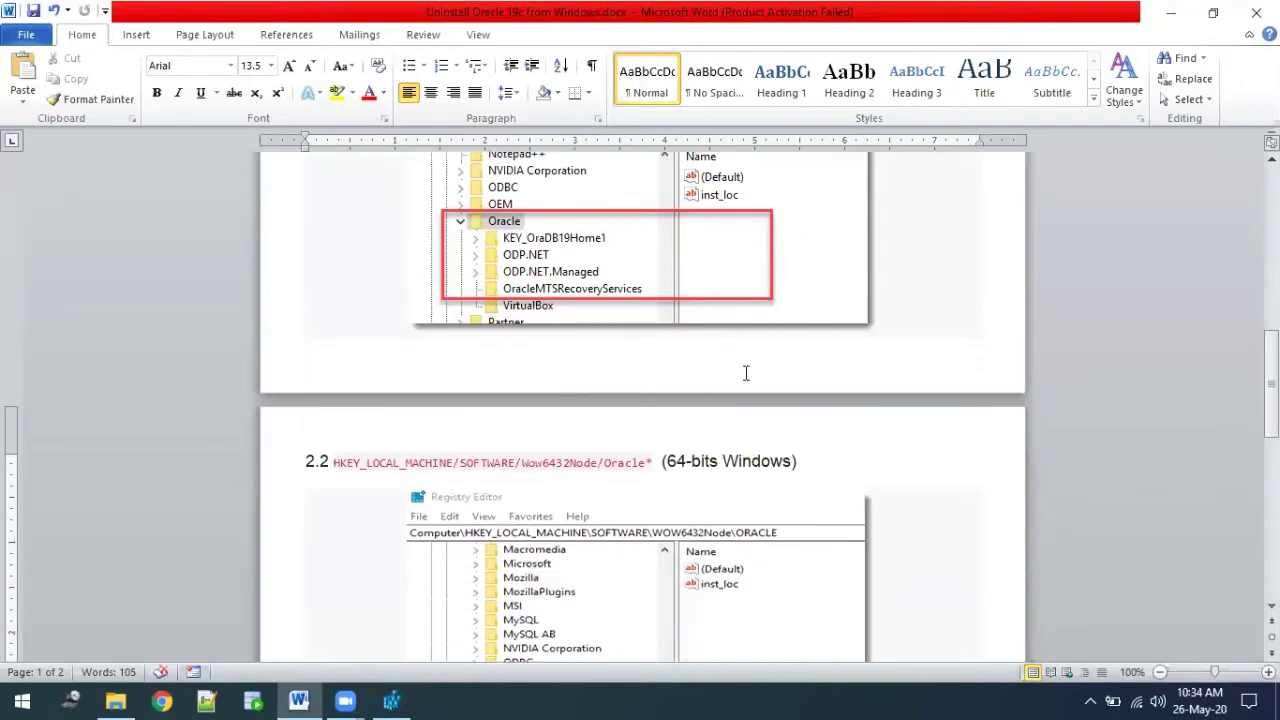
{"action": "scroll", "coordinate": [746, 372], "scroll_direction": "down", "scroll_amount": 1}
{"action": "scroll", "coordinate": [743, 371], "scroll_direction": "up", "scroll_amount": 4}
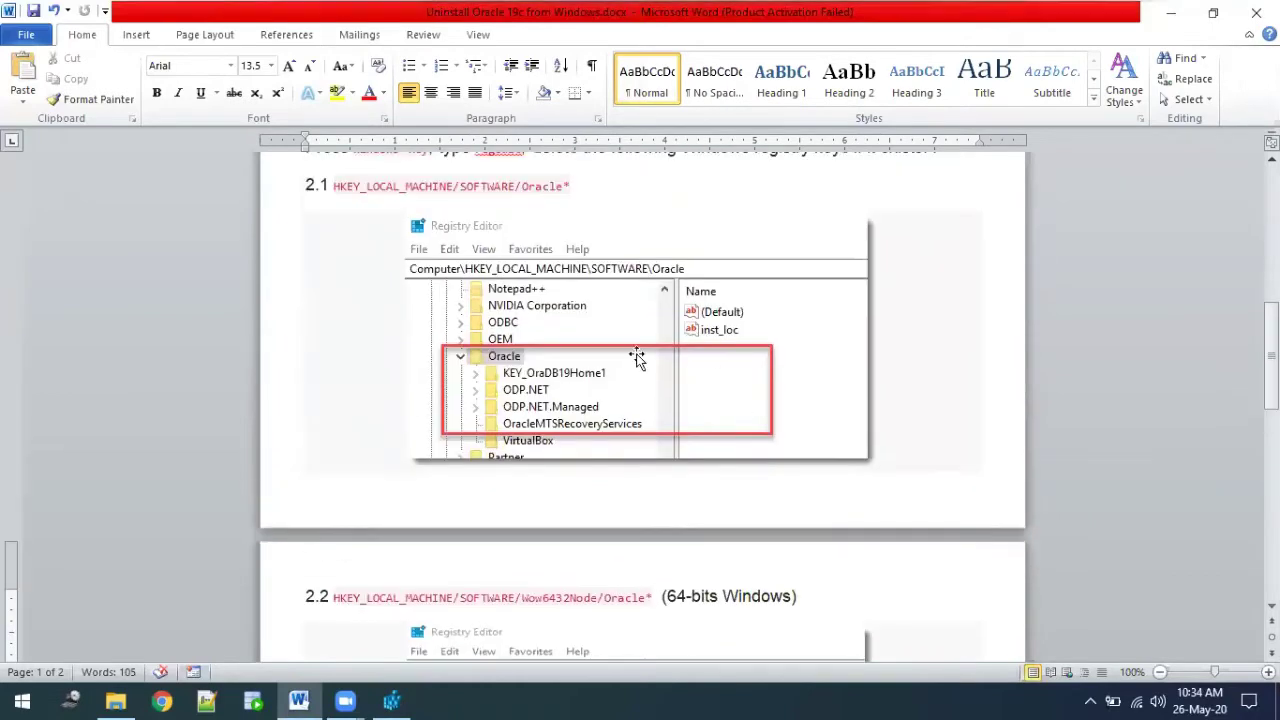
{"action": "scroll", "coordinate": [438, 268], "scroll_direction": "up", "scroll_amount": 3}
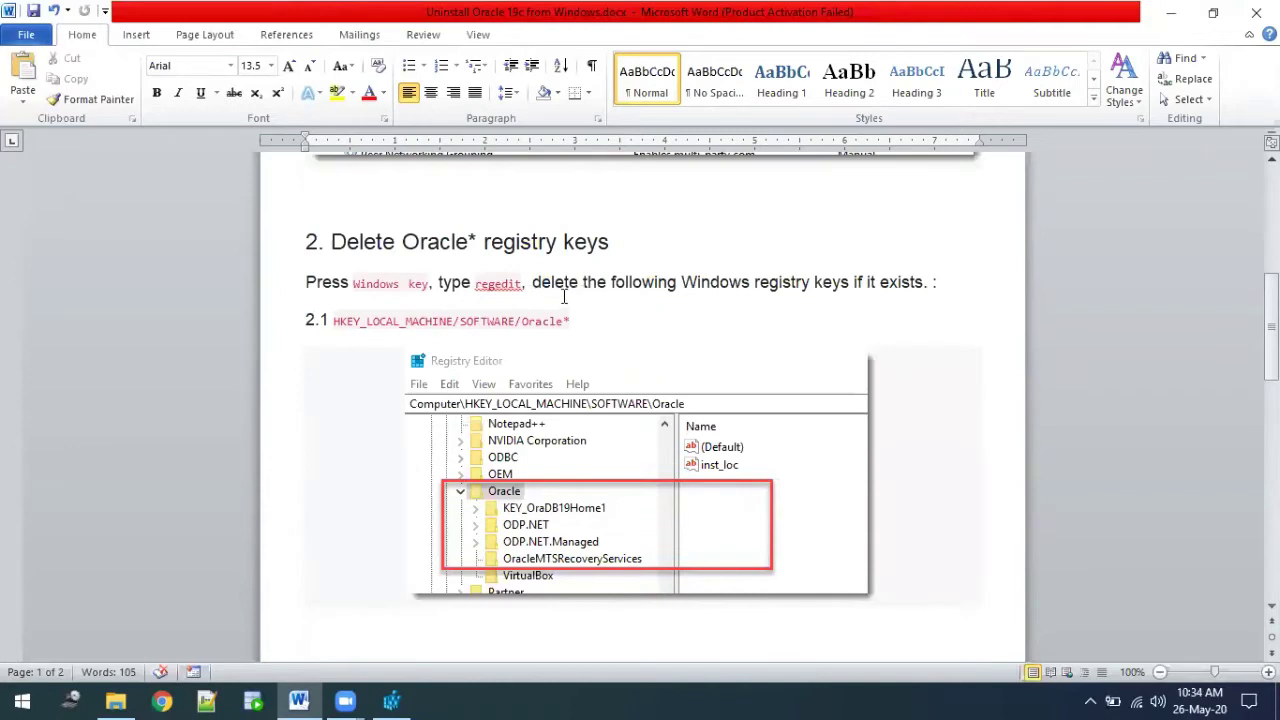
{"action": "scroll", "coordinate": [586, 517], "scroll_direction": "down", "scroll_amount": 1}
{"action": "scroll", "coordinate": [610, 520], "scroll_direction": "down", "scroll_amount": 1}
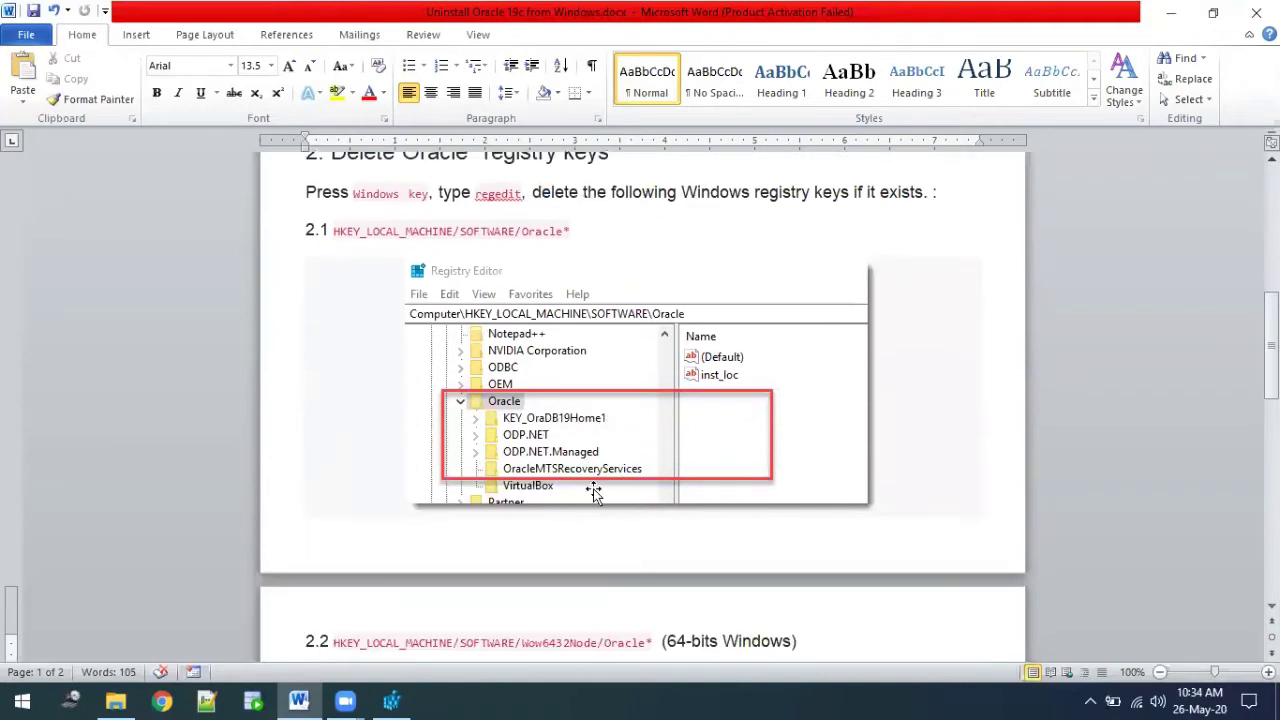
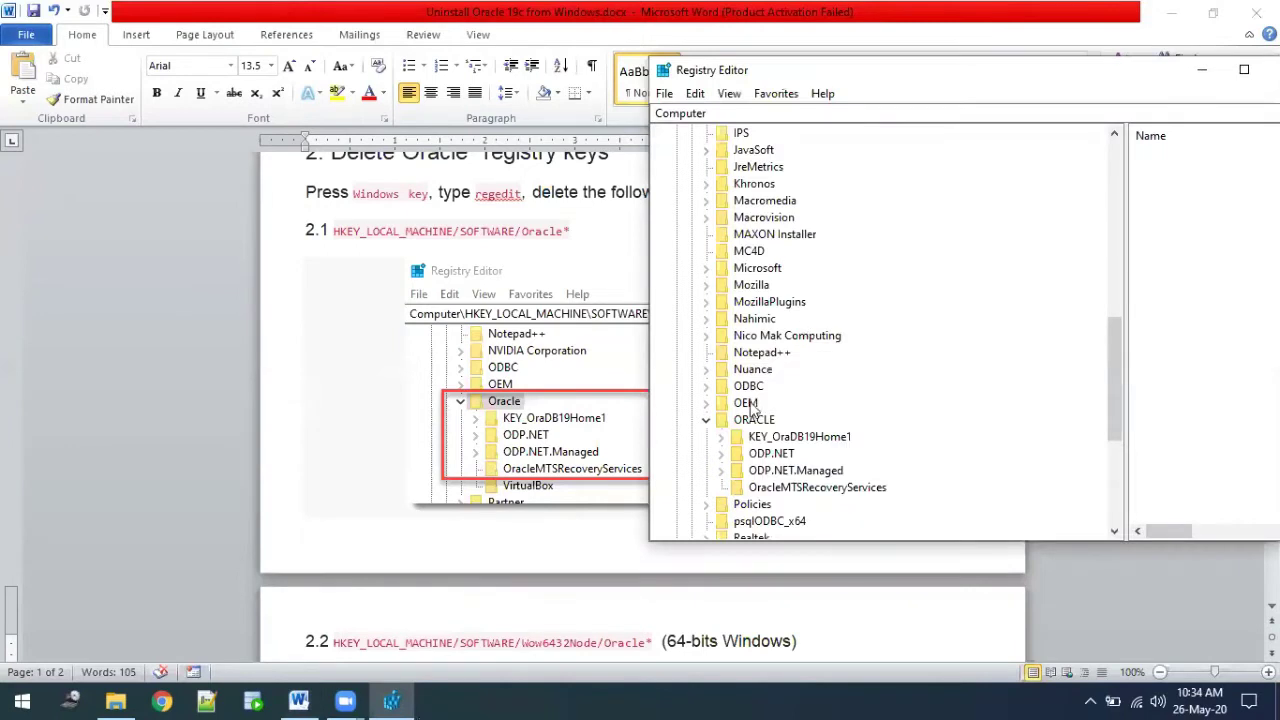
- Delete the ORACLE key and all its subkeys from HKEY_LOCAL_MACHINE\SOFTWARE
{"action": "left_click", "coordinate": [748, 420]}
{"action": "right_click", "coordinate": [746, 422]}
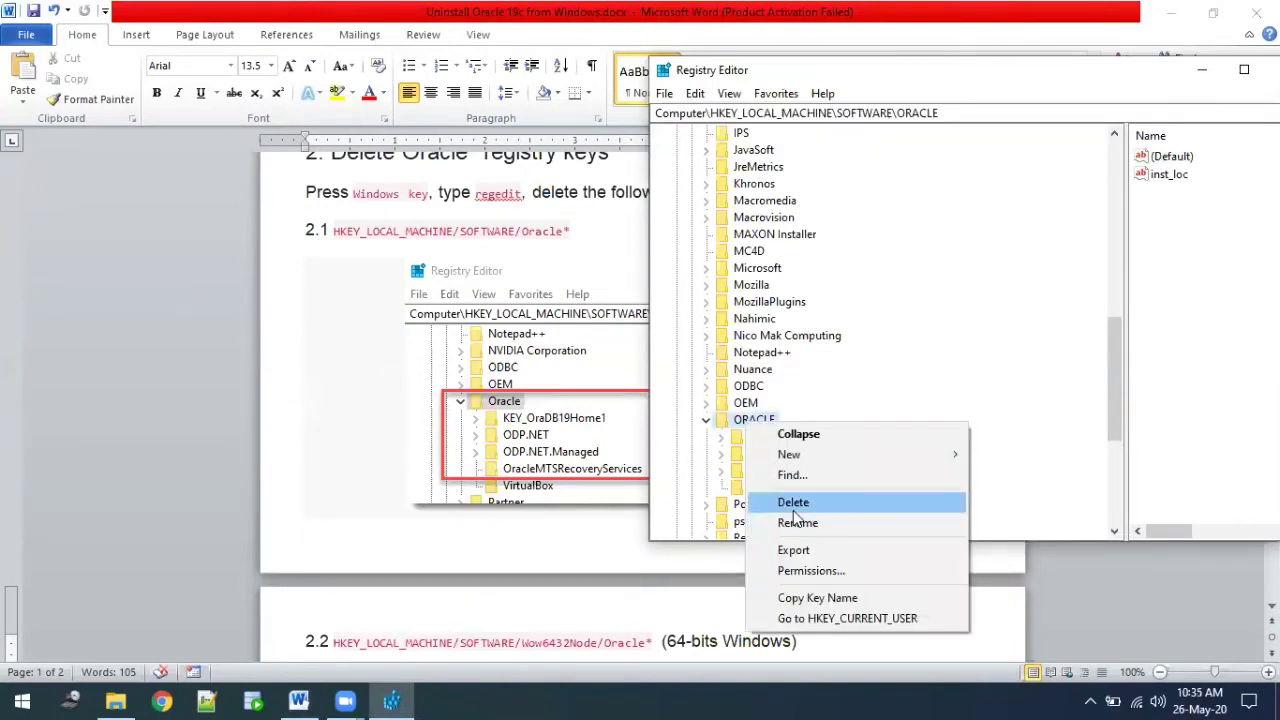
{"action": "left_click", "coordinate": [795, 508]}
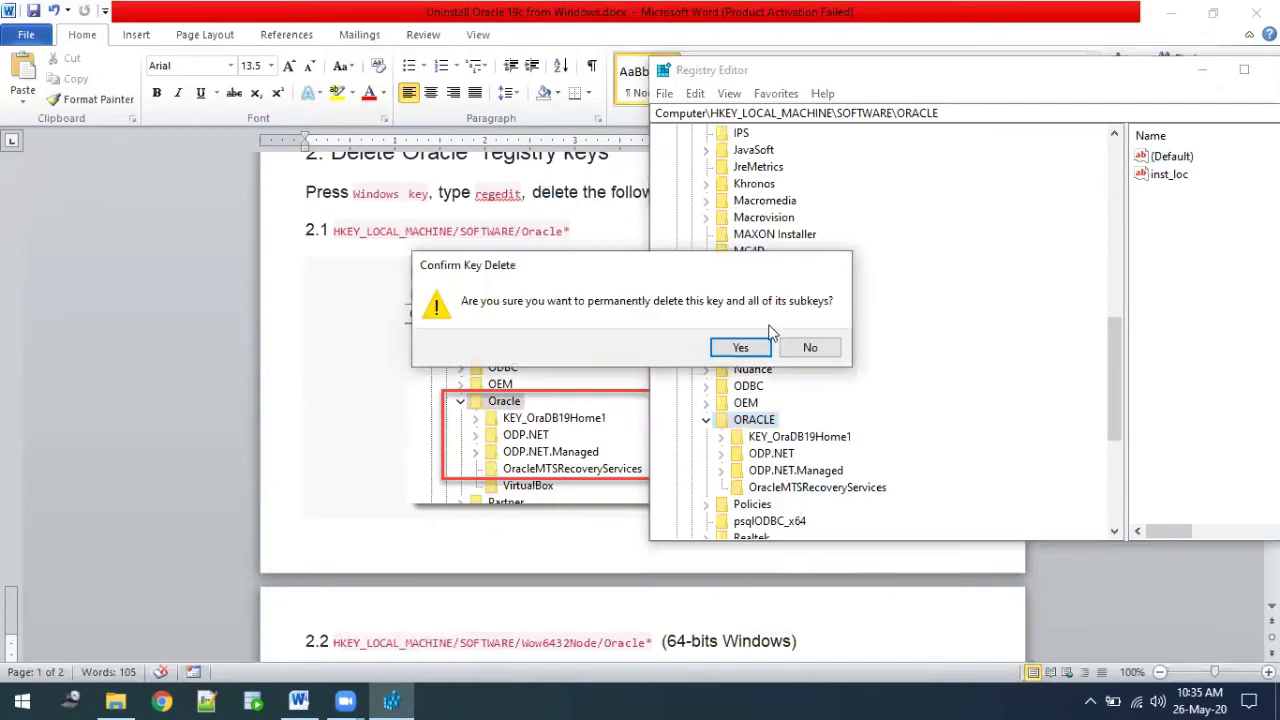
{"action": "left_click", "coordinate": [740, 348]}
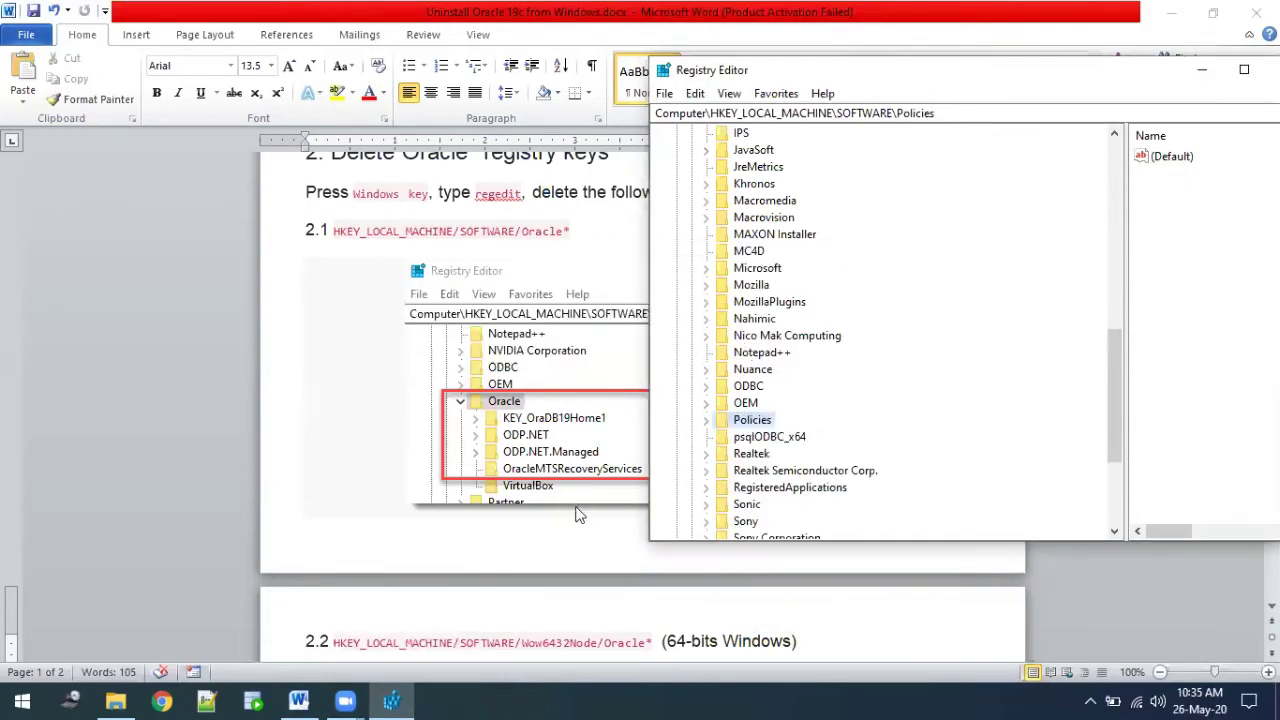
- Read the guide's section 2.2 on the Wow6432Node Oracle key and return to the Registry Editor
{"action": "left_click", "coordinate": [495, 518]}
{"action": "scroll", "coordinate": [545, 520], "scroll_direction": "down", "scroll_amount": 3}
{"action": "scroll", "coordinate": [545, 522], "scroll_direction": "down", "scroll_amount": 2}
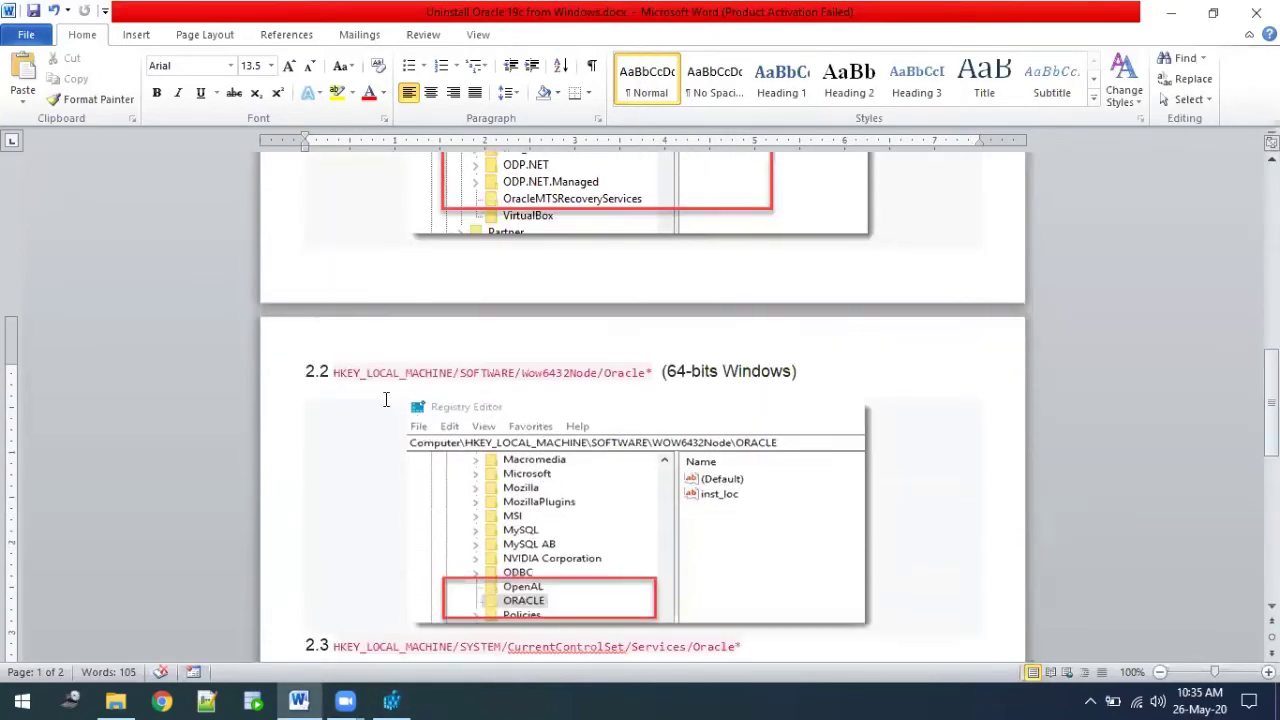
{"action": "scroll", "coordinate": [381, 385], "scroll_direction": "down", "scroll_amount": 1}
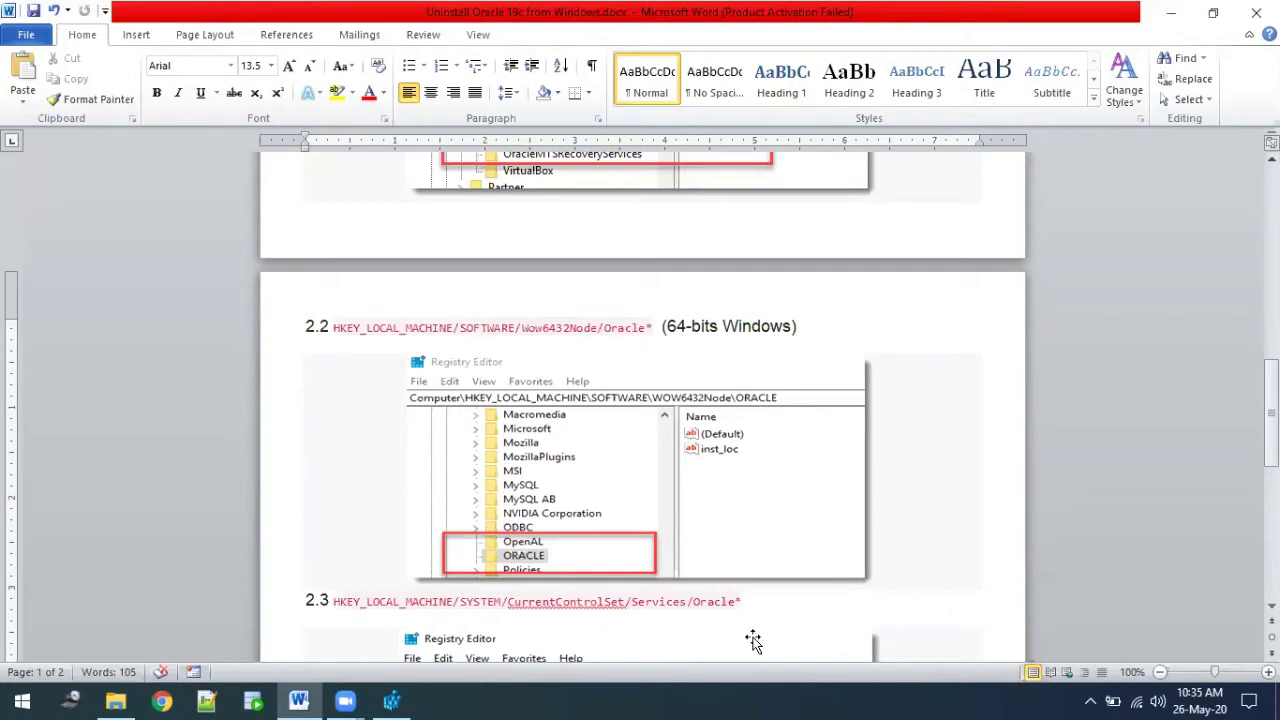
{"action": "left_click", "coordinate": [393, 701]}
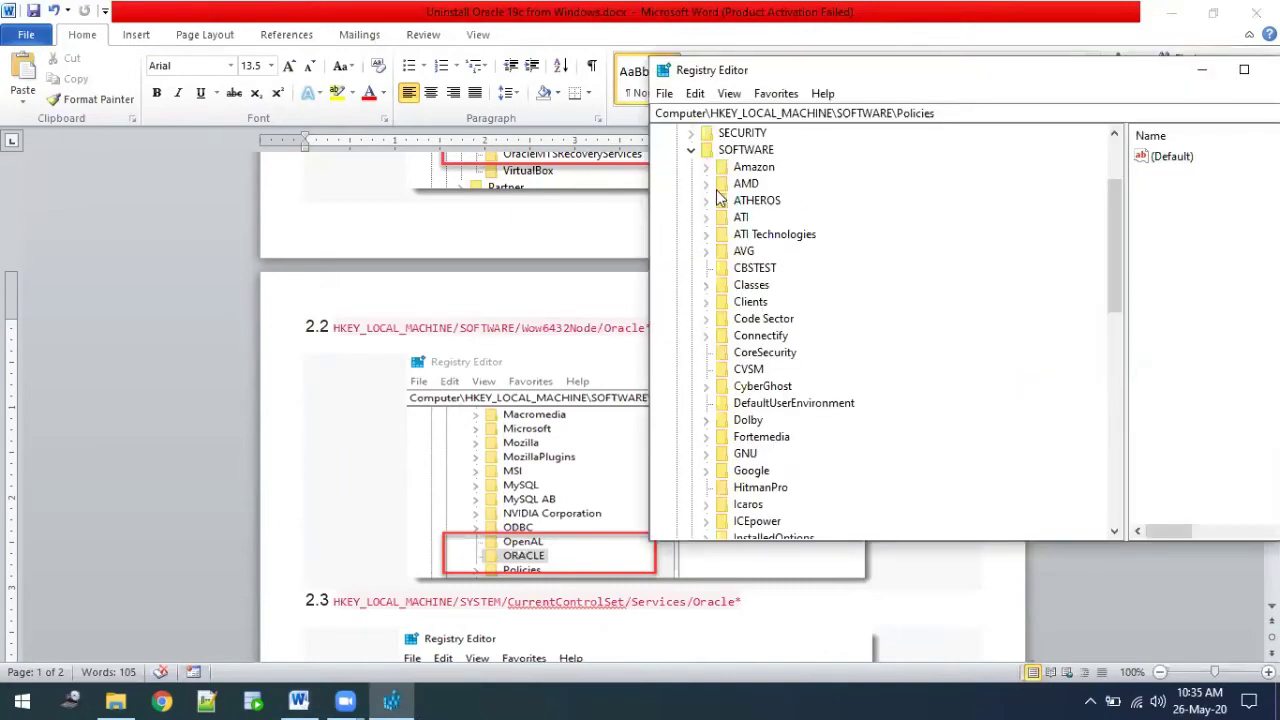
- Find the WOW6432Node key under HKEY_LOCAL_MACHINE\SOFTWARE and expand it
{"action": "scroll", "coordinate": [765, 385], "scroll_direction": "down", "scroll_amount": 6}
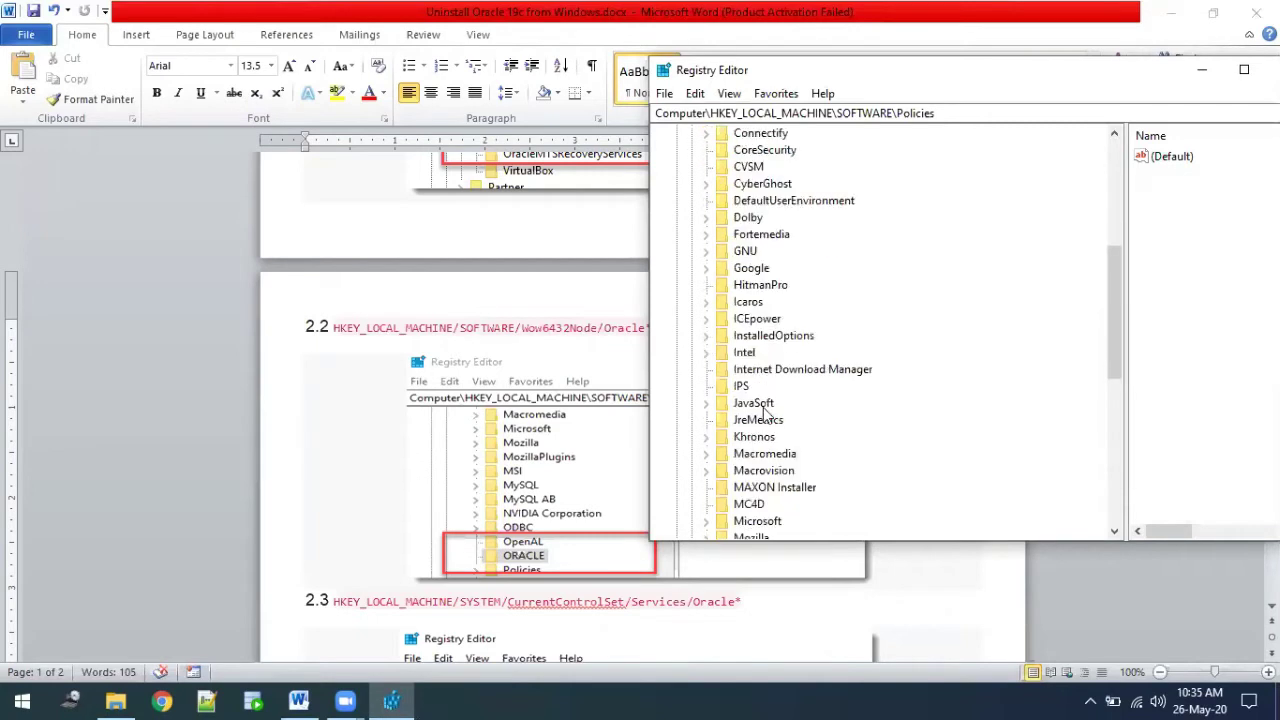
{"action": "scroll", "coordinate": [765, 418], "scroll_direction": "down", "scroll_amount": 7}
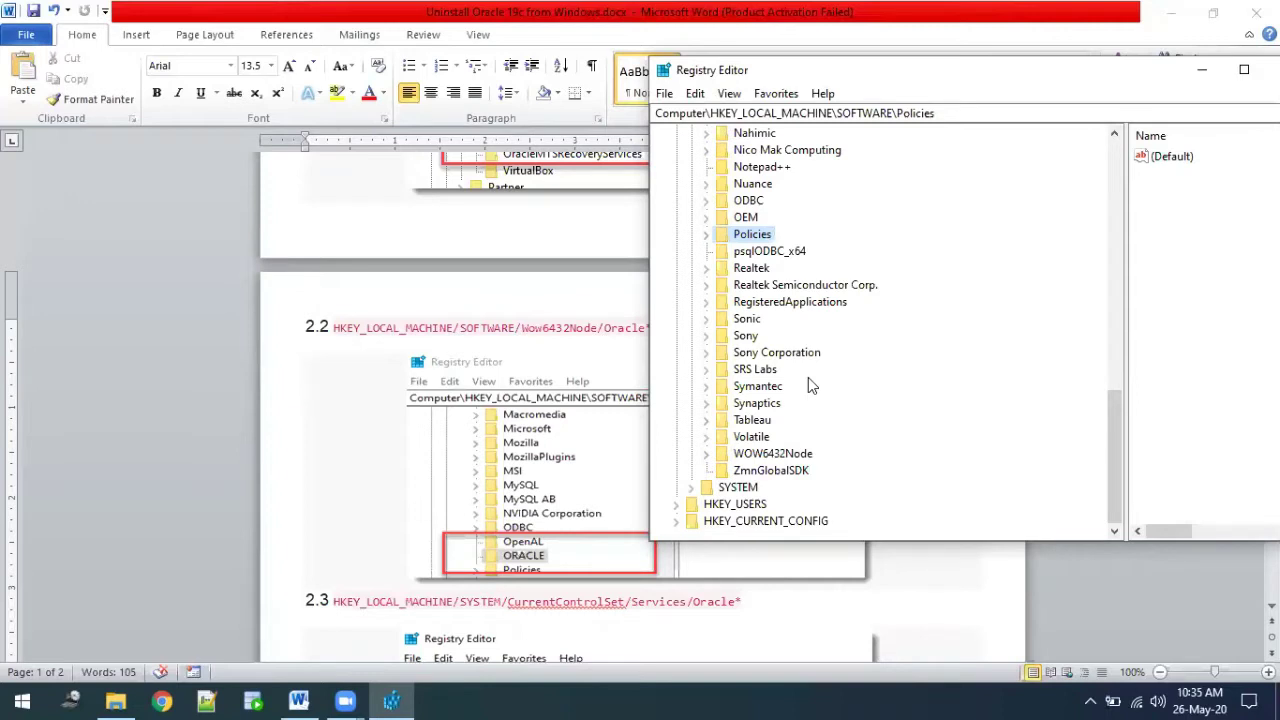
{"action": "scroll", "coordinate": [810, 385], "scroll_direction": "up", "scroll_amount": 5}
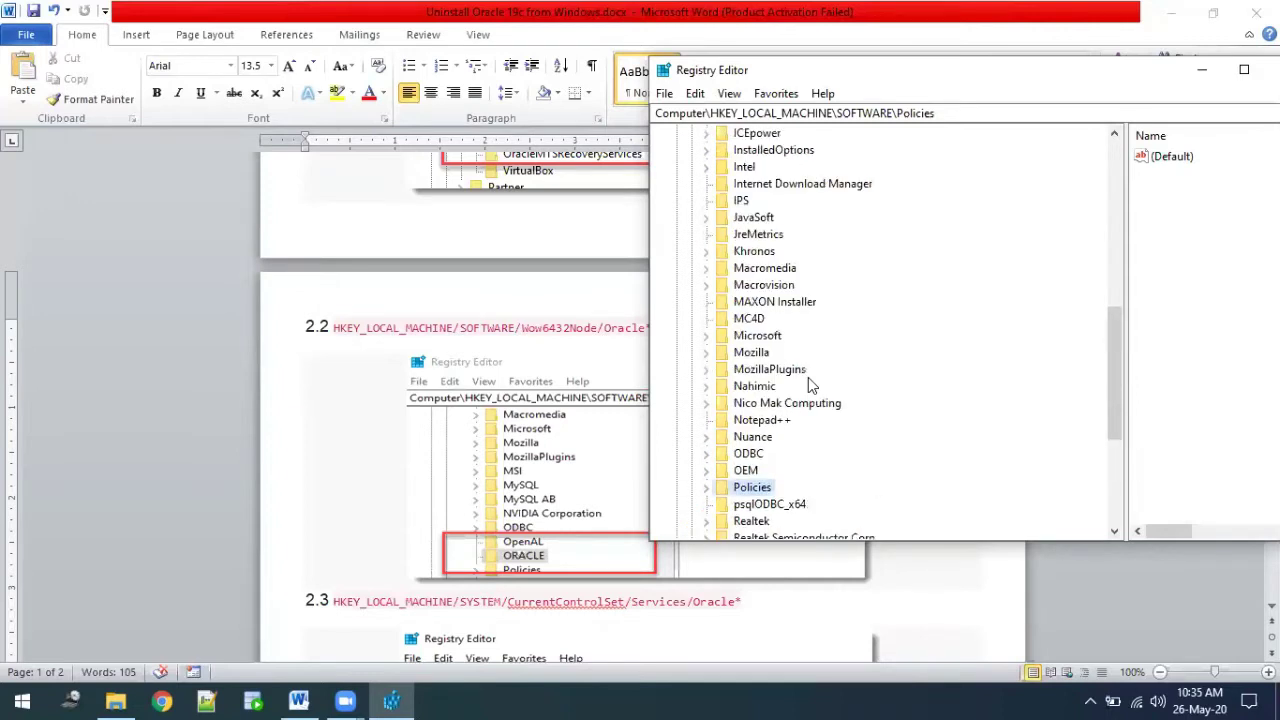
{"action": "scroll", "coordinate": [810, 385], "scroll_direction": "up", "scroll_amount": 9}
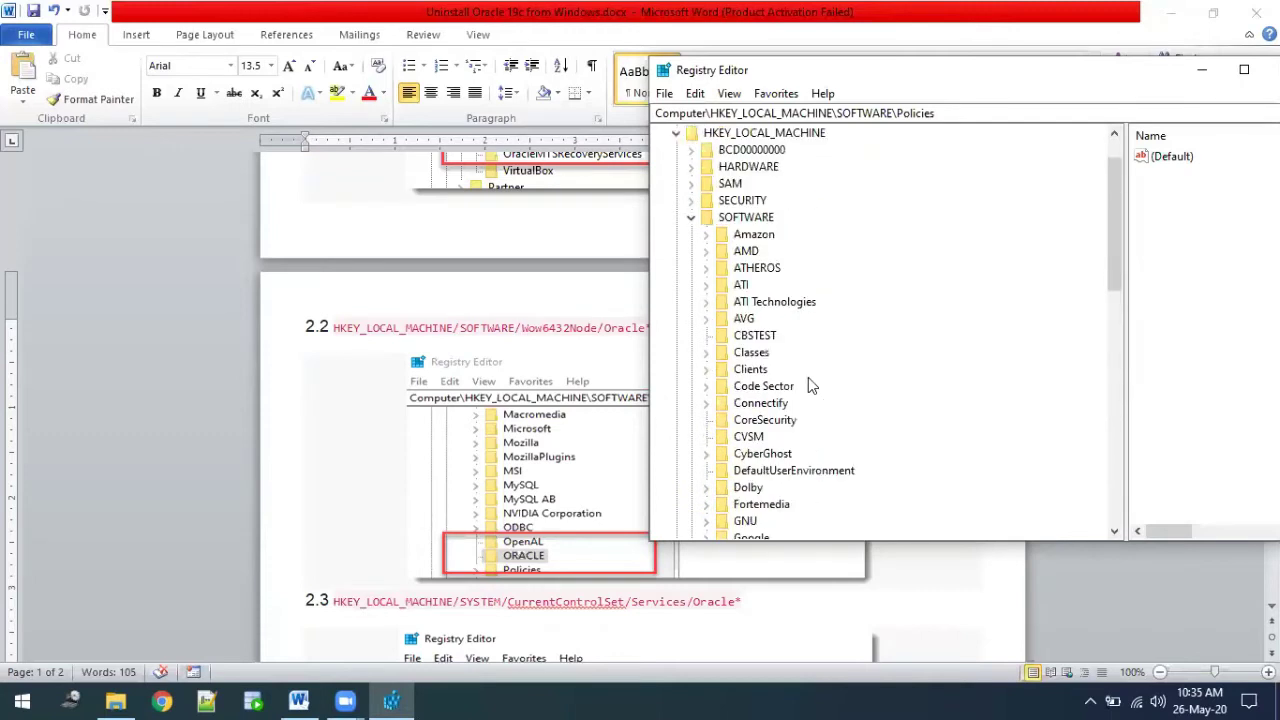
{"action": "left_click", "coordinate": [691, 218]}
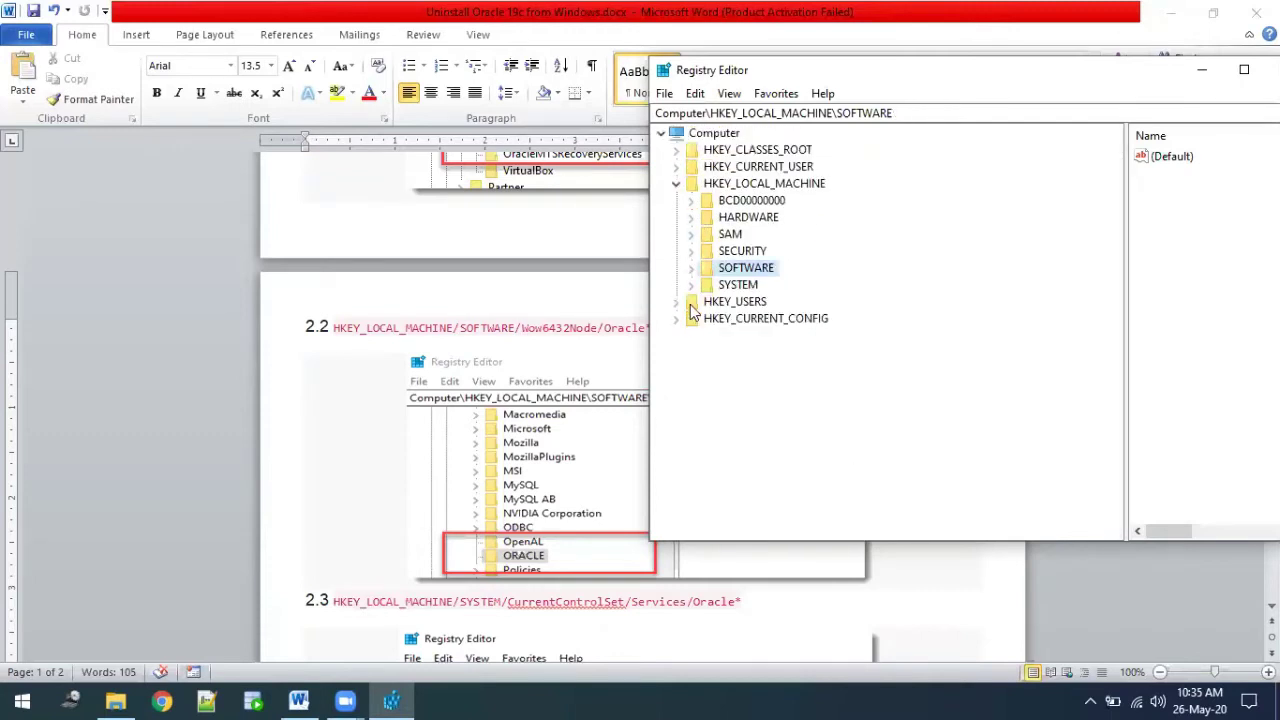
{"action": "left_click", "coordinate": [691, 268]}
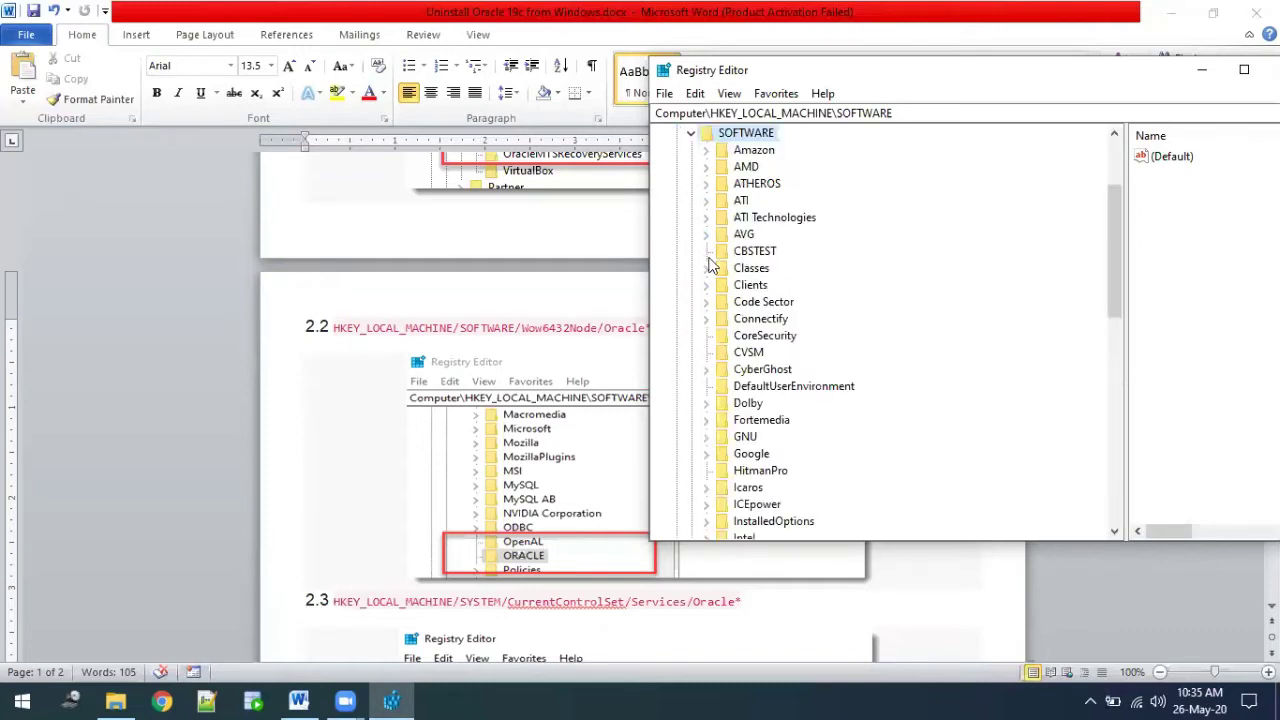
{"action": "scroll", "coordinate": [763, 270], "scroll_direction": "down", "scroll_amount": 4}
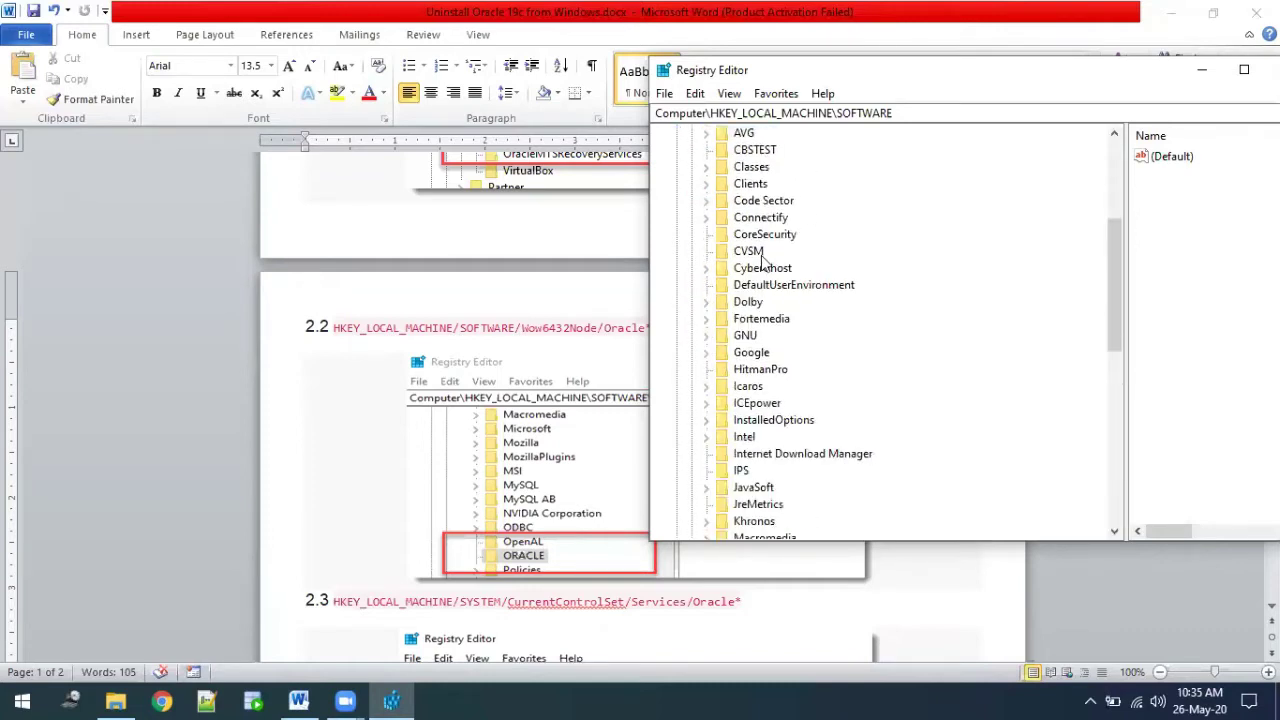
{"action": "scroll", "coordinate": [763, 270], "scroll_direction": "down", "scroll_amount": 4}
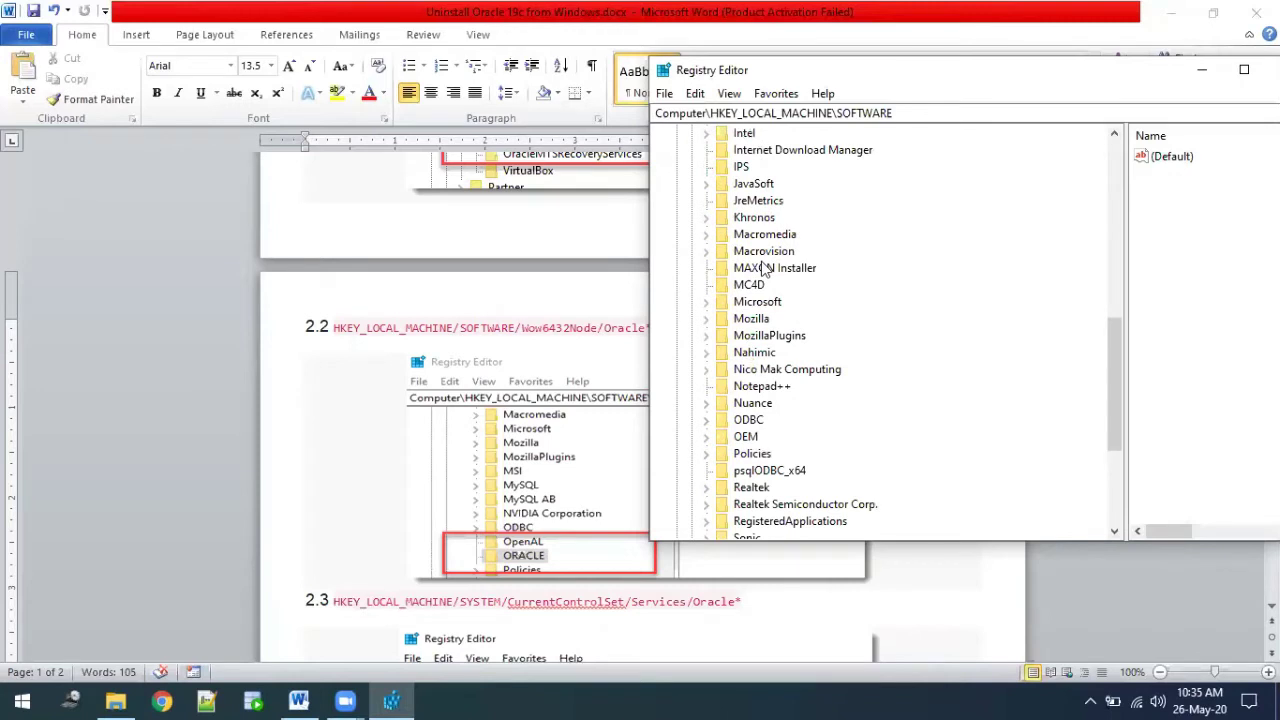
{"action": "scroll", "coordinate": [765, 268], "scroll_direction": "down", "scroll_amount": 1}
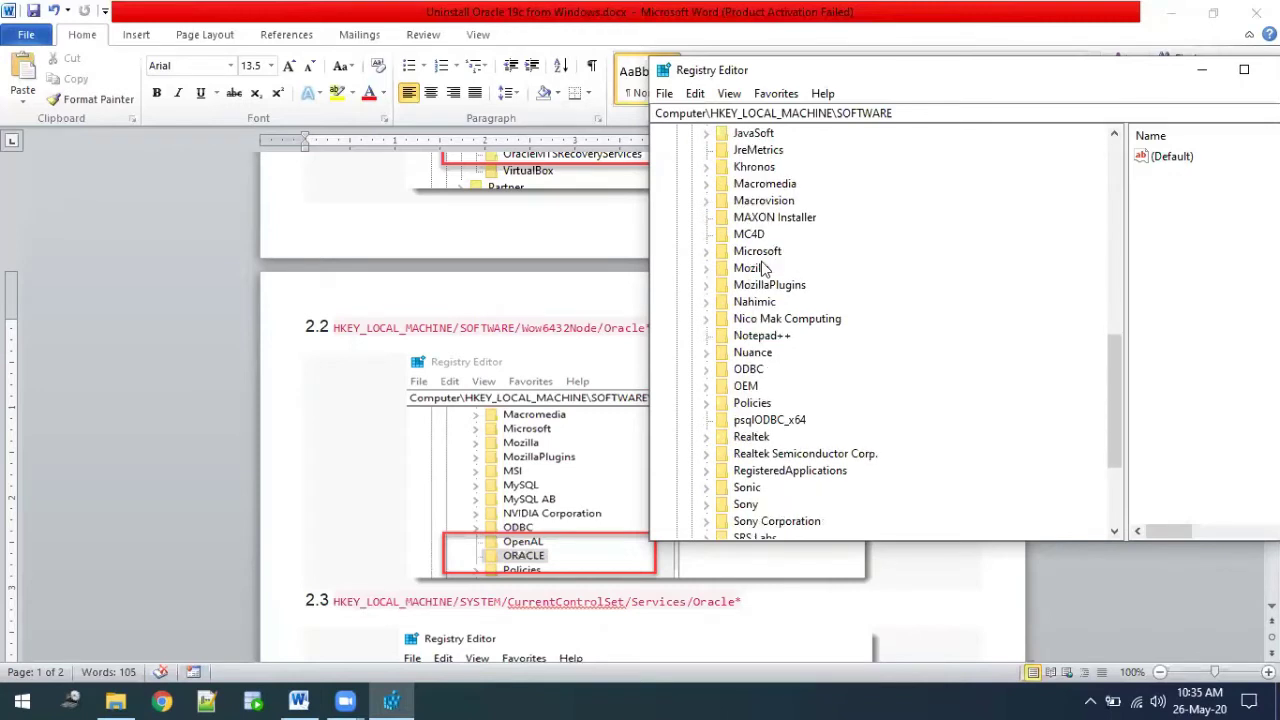
{"action": "scroll", "coordinate": [765, 268], "scroll_direction": "down", "scroll_amount": 2}
{"action": "scroll", "coordinate": [765, 268], "scroll_direction": "down", "scroll_amount": 2}
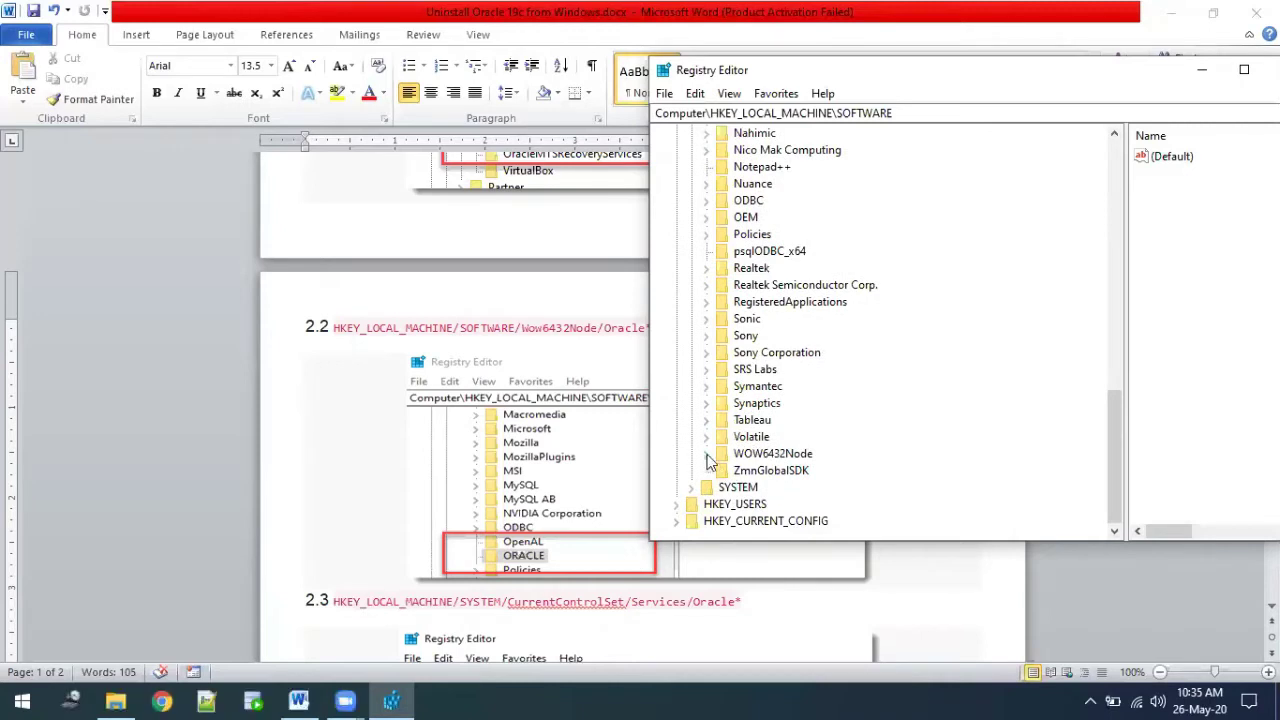
{"action": "left_click", "coordinate": [707, 454]}
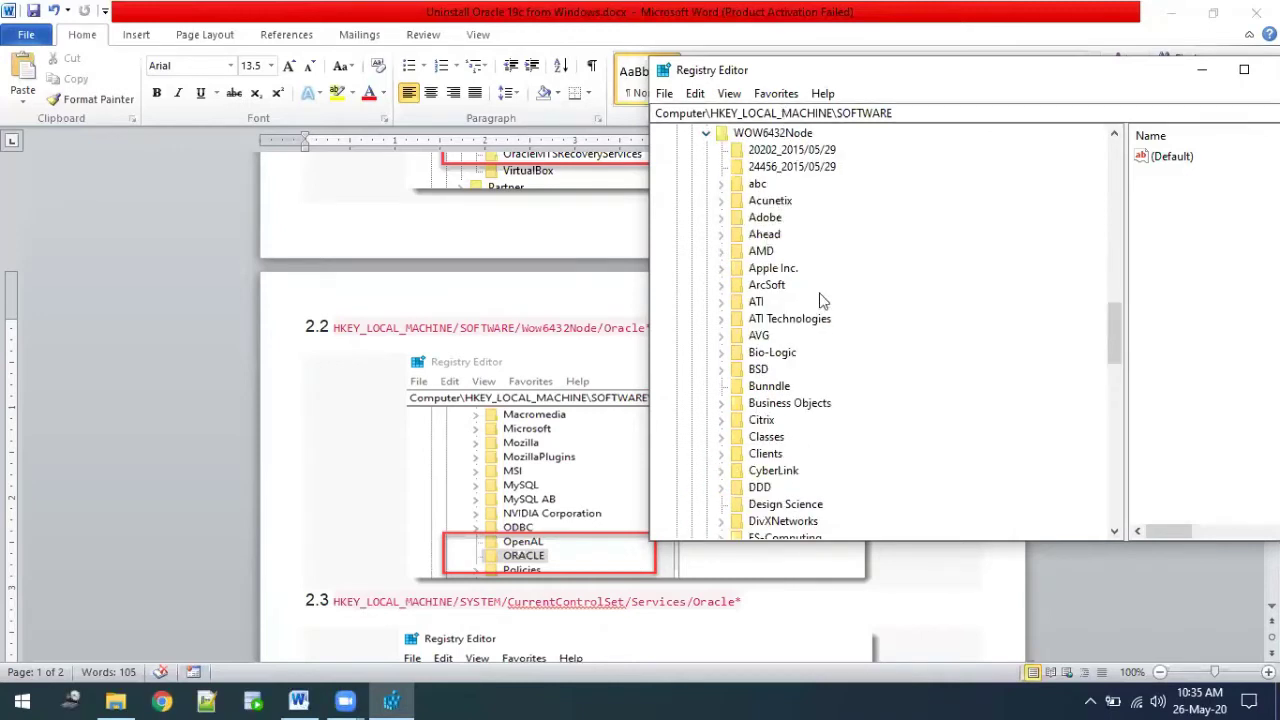
- Look through the WOW6432Node subkeys for an ORACLE key
{"action": "scroll", "coordinate": [820, 300], "scroll_direction": "down", "scroll_amount": 7}
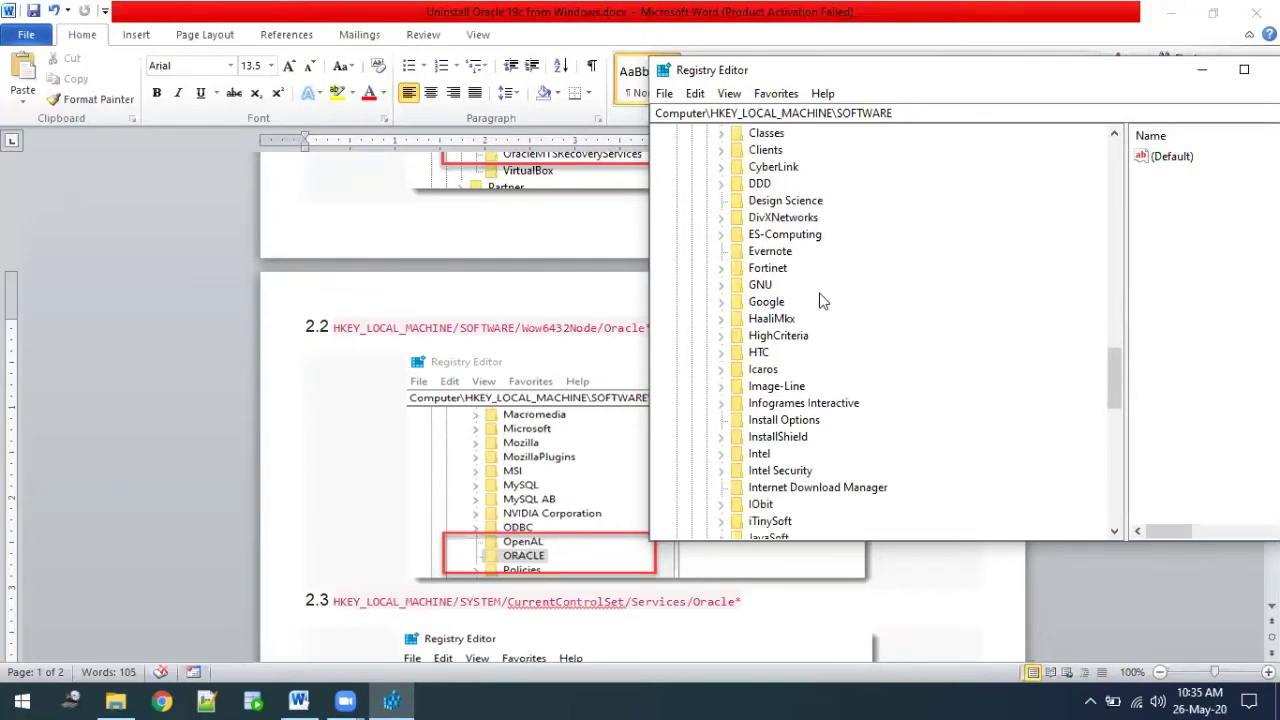
{"action": "scroll", "coordinate": [820, 300], "scroll_direction": "down", "scroll_amount": 8}
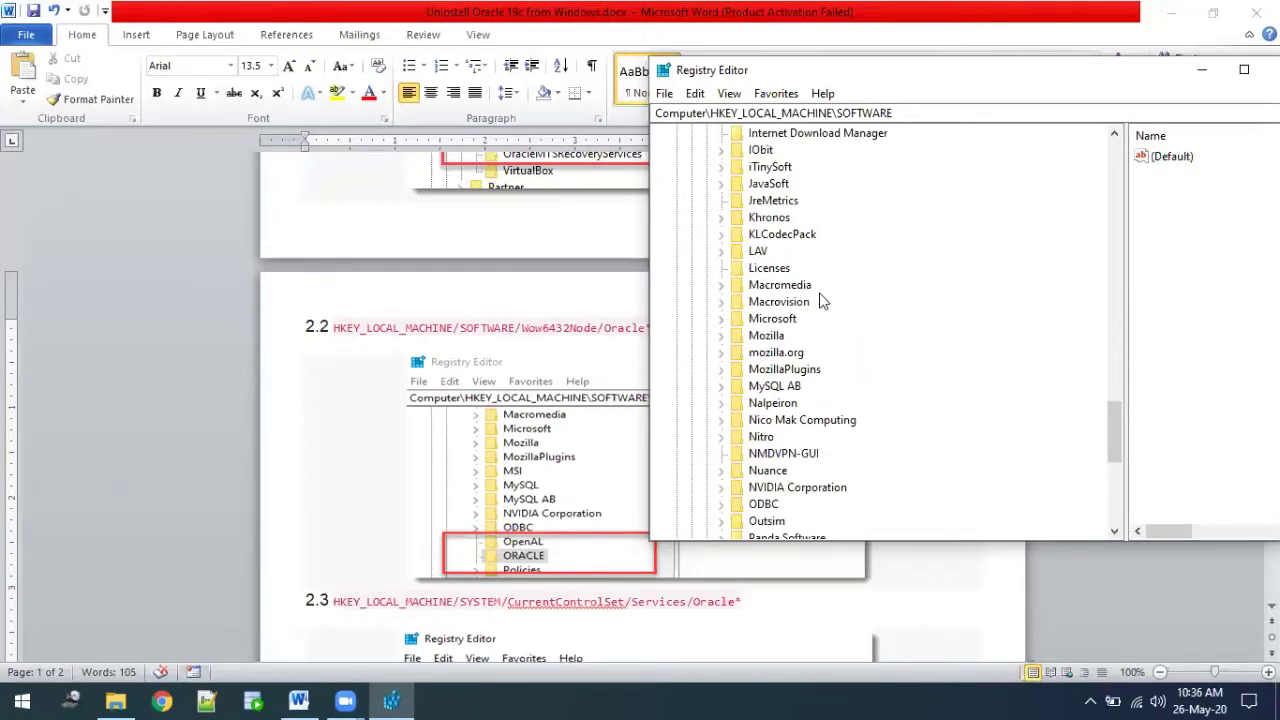
{"action": "scroll", "coordinate": [820, 300], "scroll_direction": "down", "scroll_amount": 4}
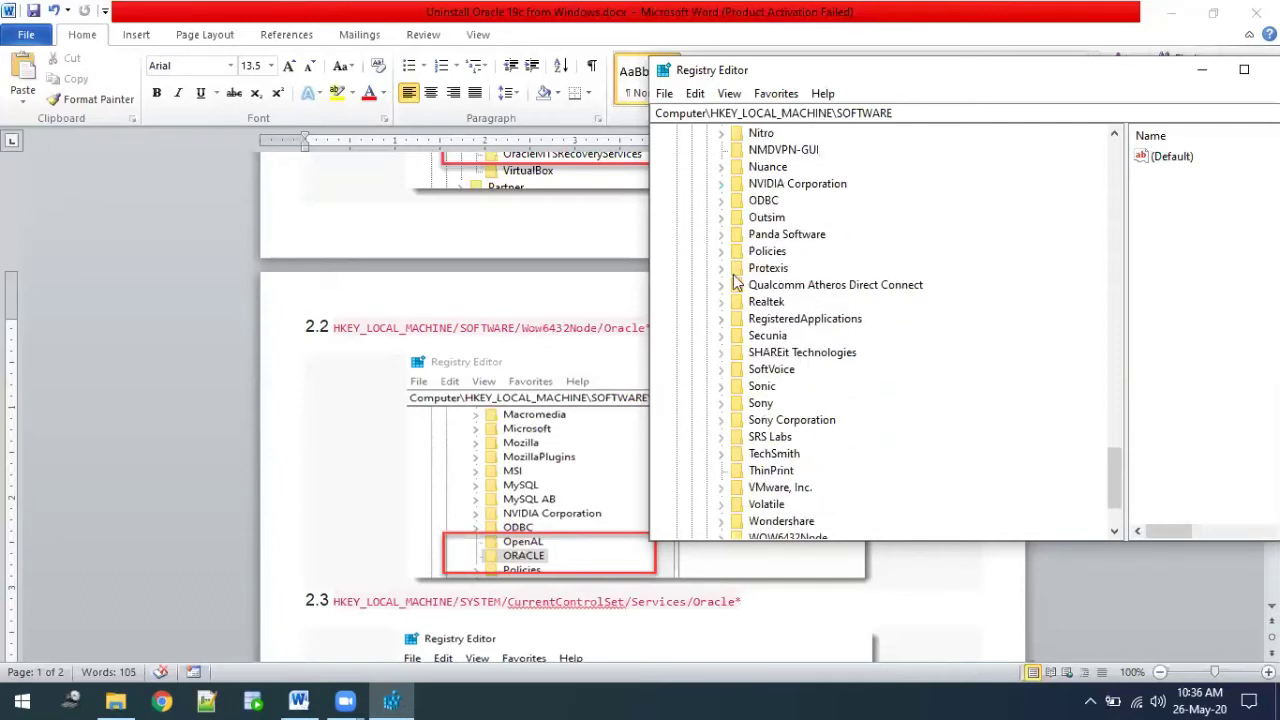
- Recheck the full list of WOW6432Node subkeys for an ORACLE entry, from the numbered keys at its start to Zemana
{"action": "scroll", "coordinate": [735, 283], "scroll_direction": "up", "scroll_amount": 1}
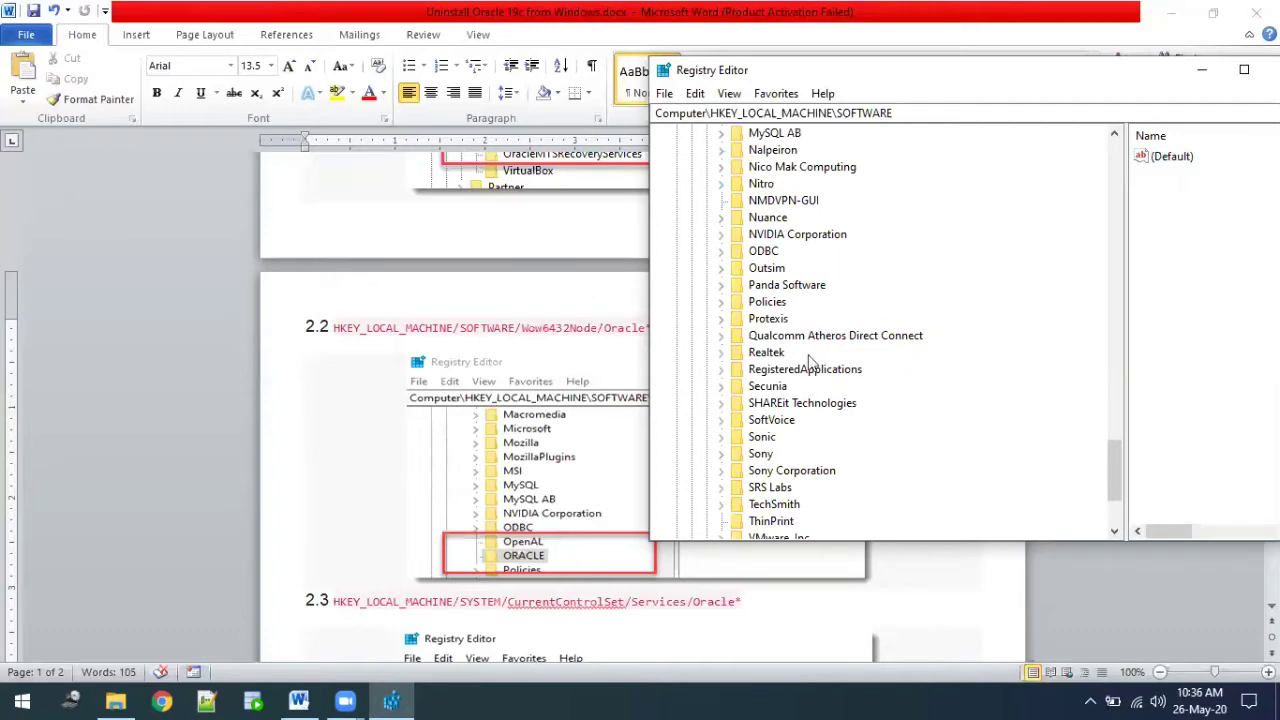
{"action": "scroll", "coordinate": [810, 362], "scroll_direction": "up", "scroll_amount": 6}
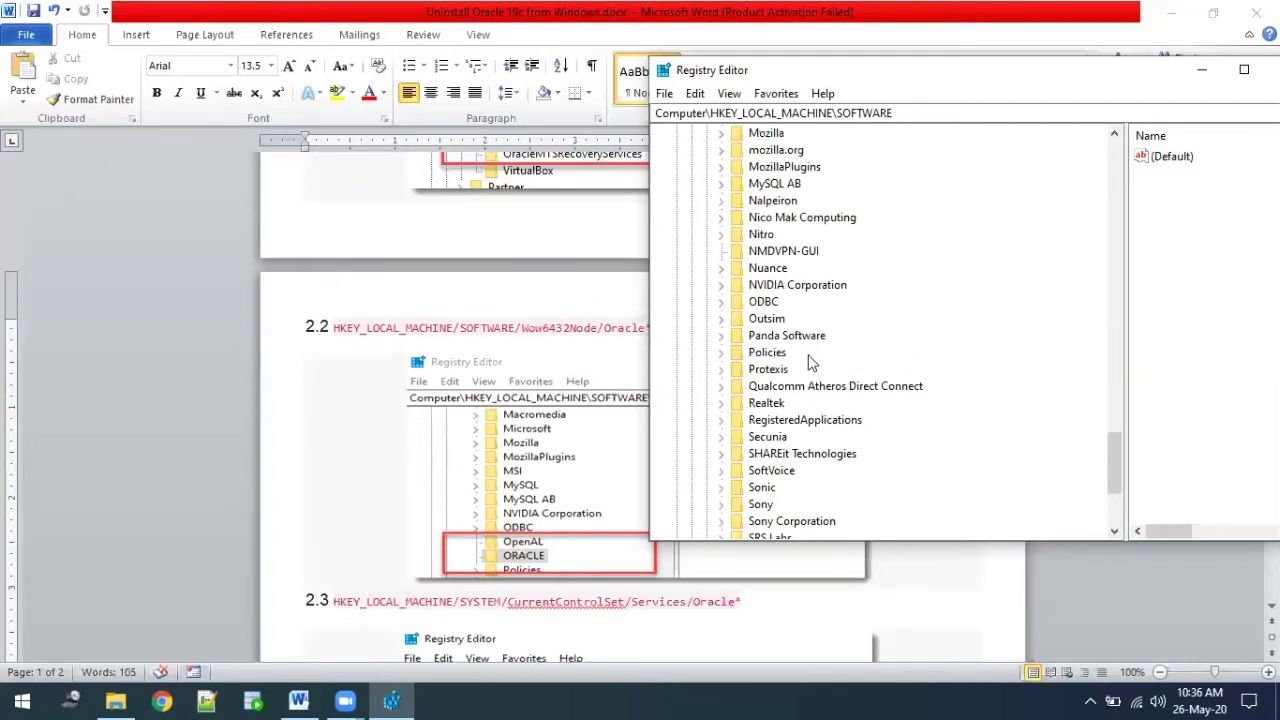
{"action": "scroll", "coordinate": [810, 362], "scroll_direction": "down", "scroll_amount": 5}
{"action": "left_click_drag", "start_coordinate": [830, 78], "coordinate": [913, 229]}
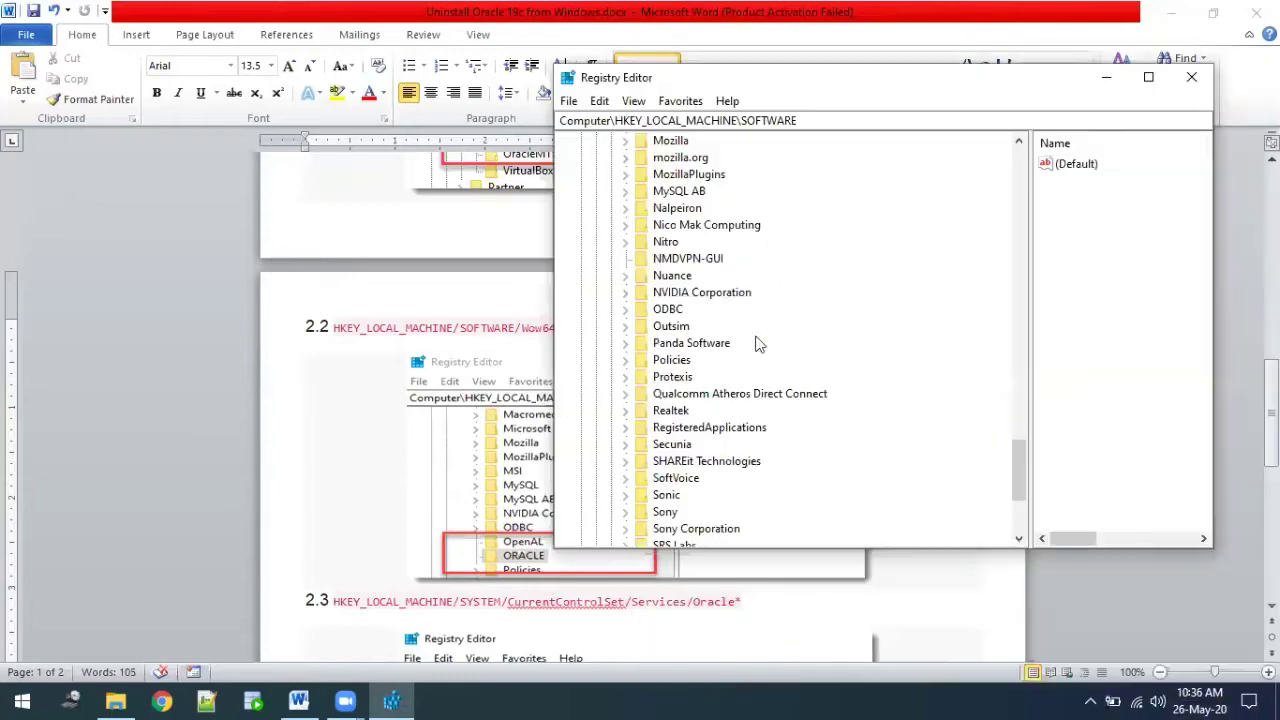
{"action": "scroll", "coordinate": [663, 390], "scroll_direction": "down", "scroll_amount": 1}
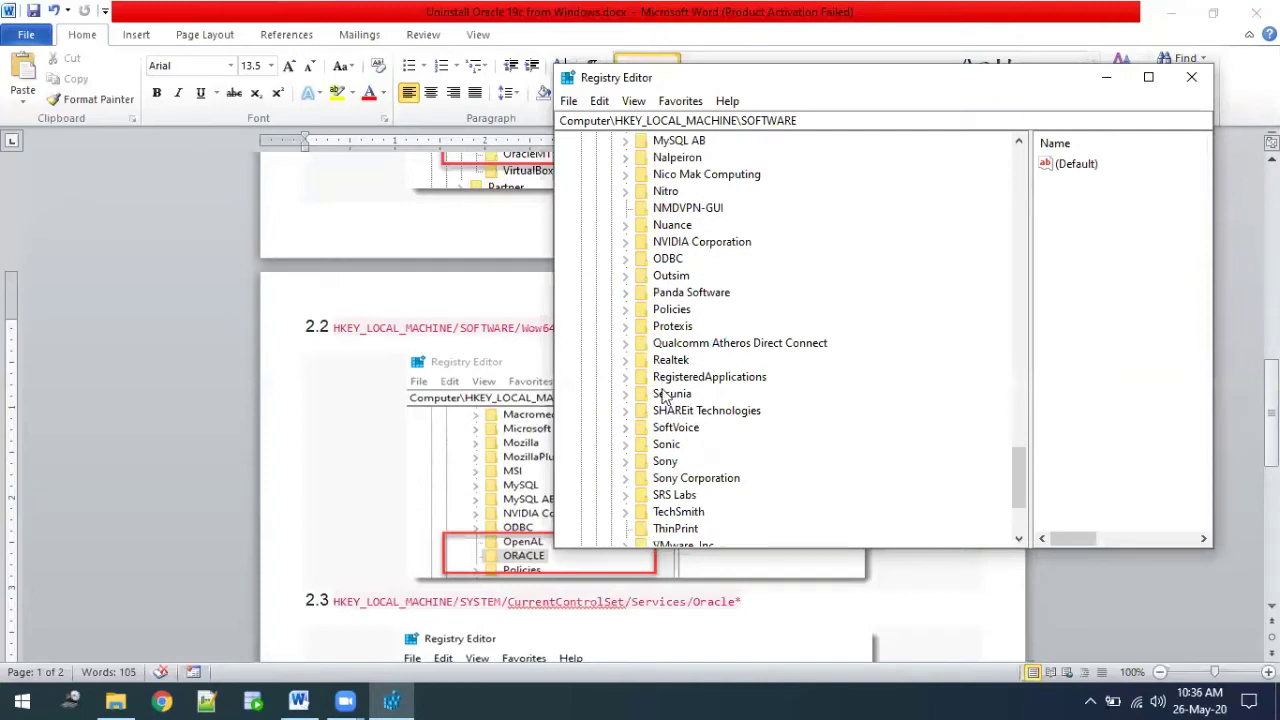
{"action": "scroll", "coordinate": [663, 396], "scroll_direction": "down", "scroll_amount": 3}
{"action": "scroll", "coordinate": [665, 400], "scroll_direction": "up", "scroll_amount": 1}
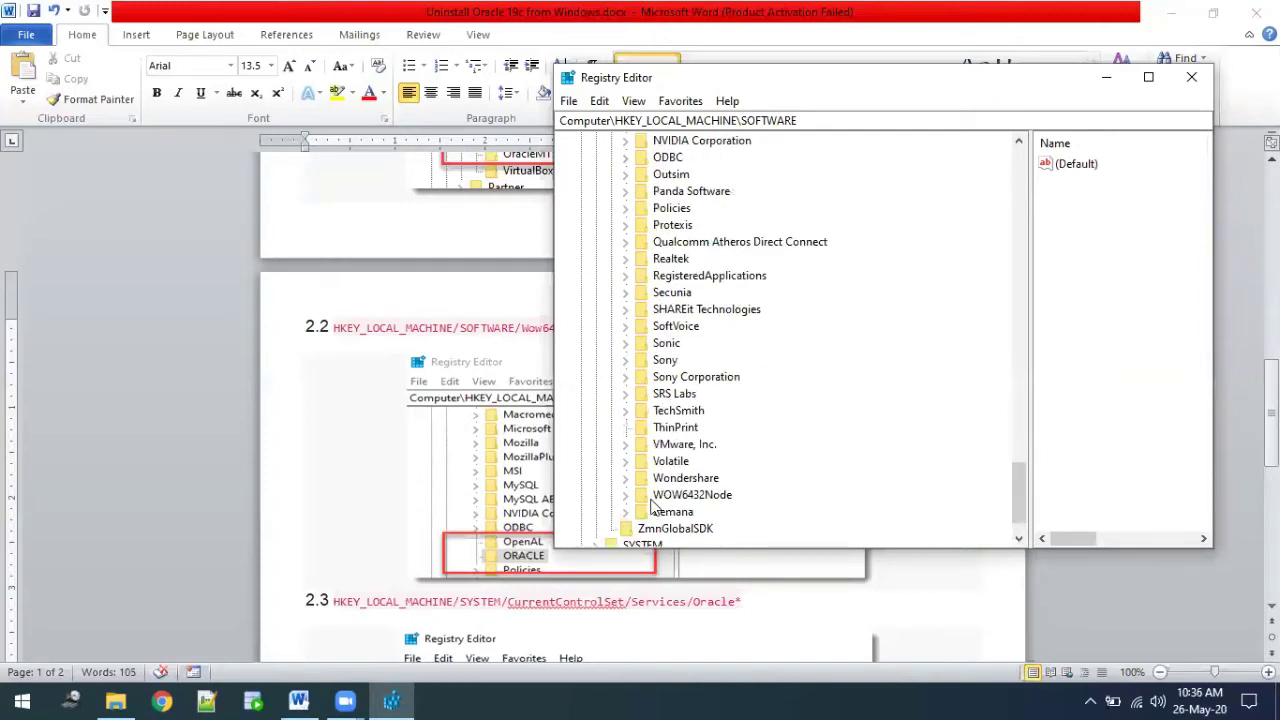
{"action": "scroll", "coordinate": [650, 393], "scroll_direction": "up", "scroll_amount": 6}
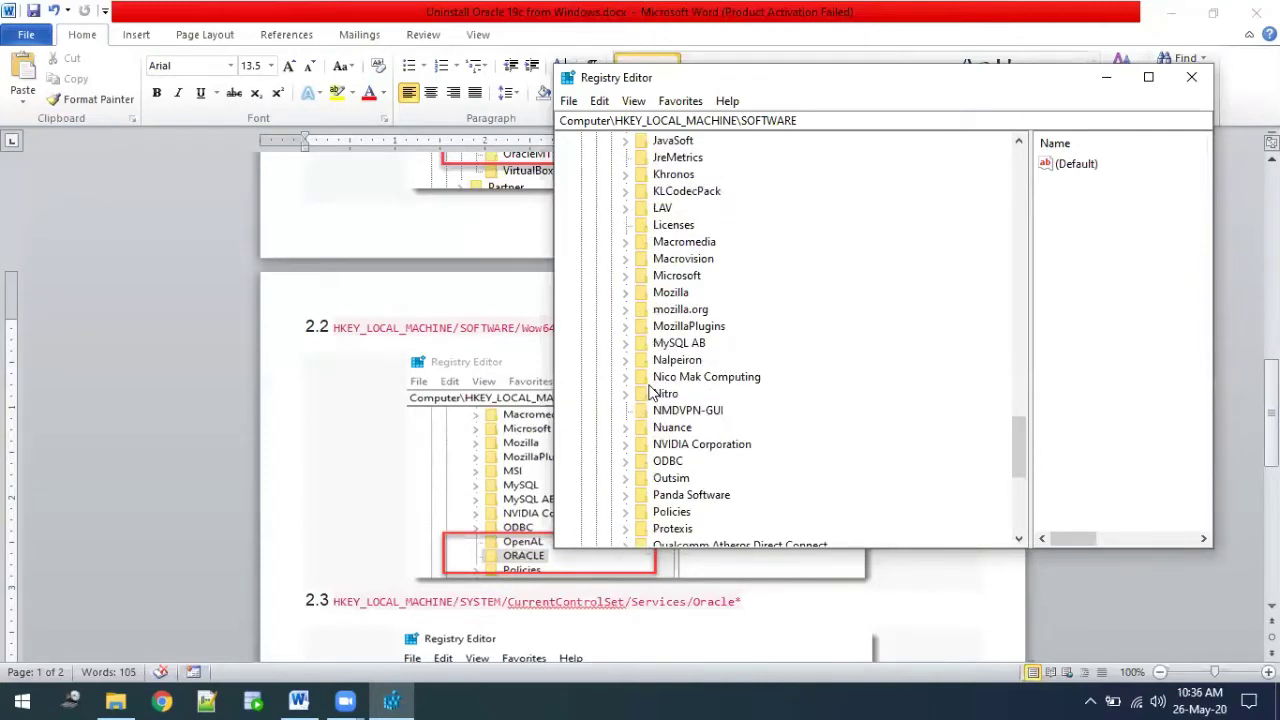
{"action": "scroll", "coordinate": [650, 393], "scroll_direction": "up", "scroll_amount": 2}
{"action": "scroll", "coordinate": [650, 393], "scroll_direction": "up", "scroll_amount": 4}
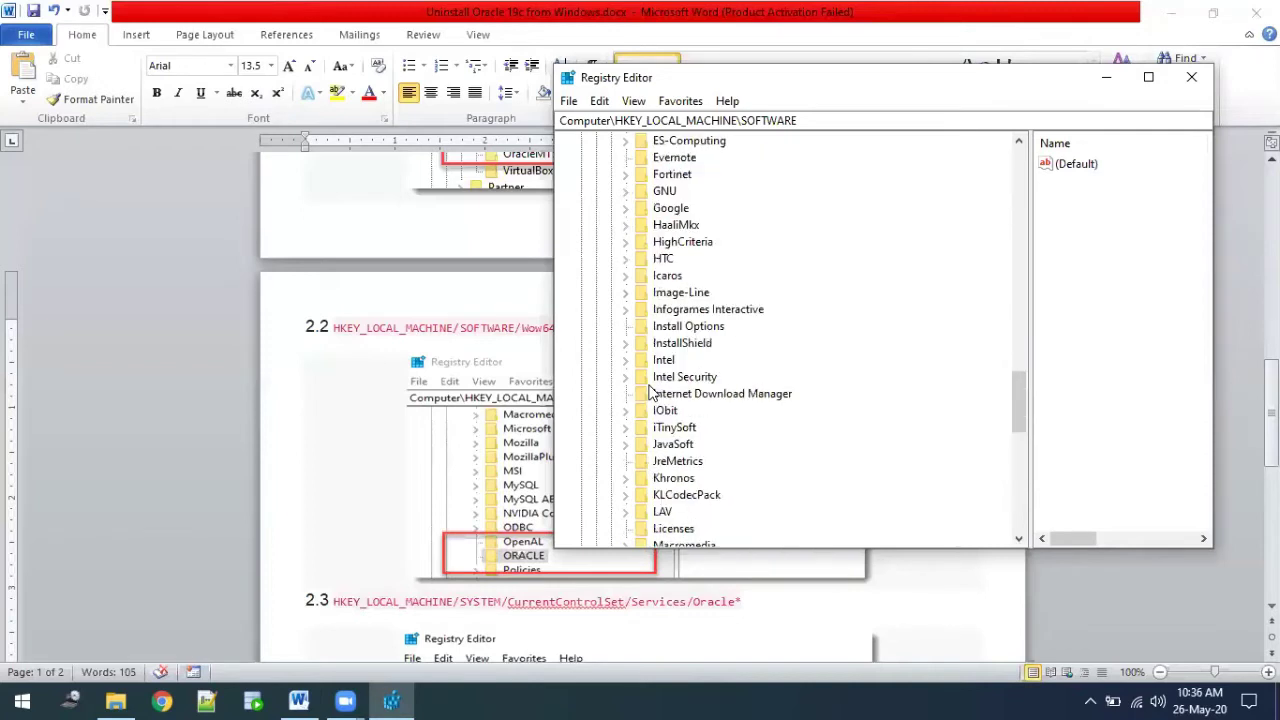
{"action": "scroll", "coordinate": [660, 330], "scroll_direction": "up", "scroll_amount": 4}
{"action": "scroll", "coordinate": [660, 330], "scroll_direction": "up", "scroll_amount": 4}
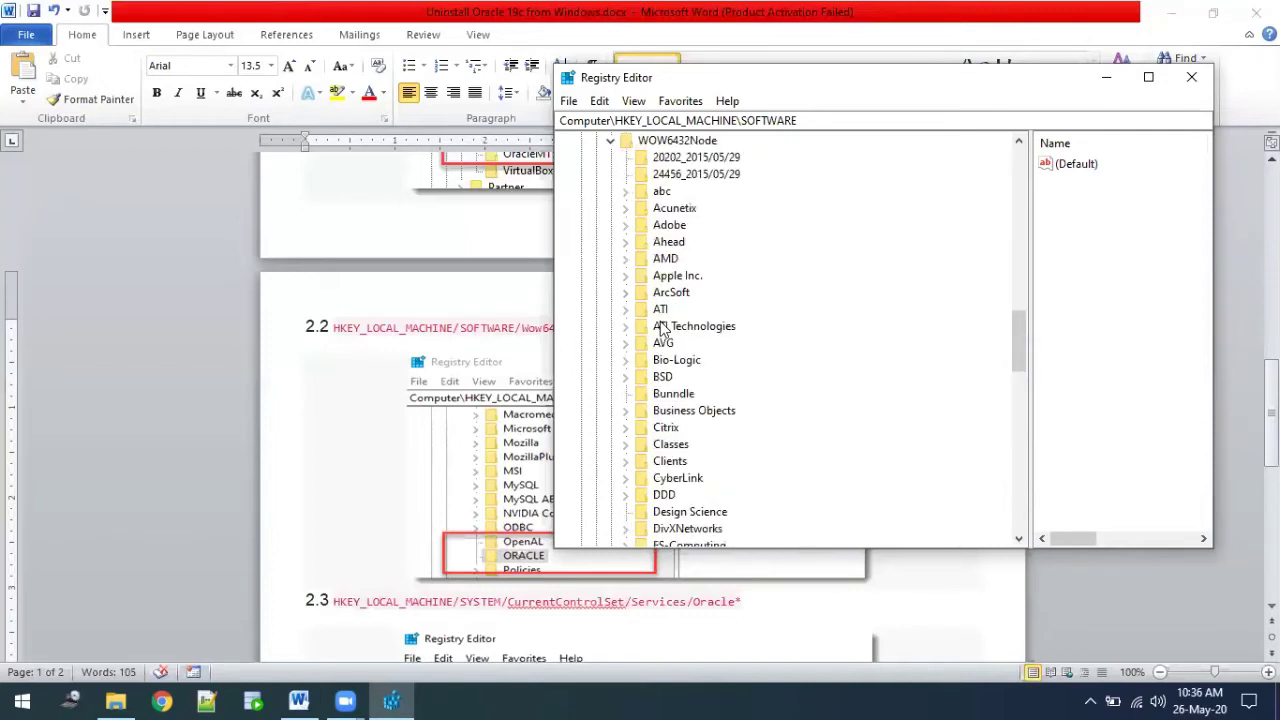
{"action": "scroll", "coordinate": [660, 330], "scroll_direction": "down", "scroll_amount": 2}
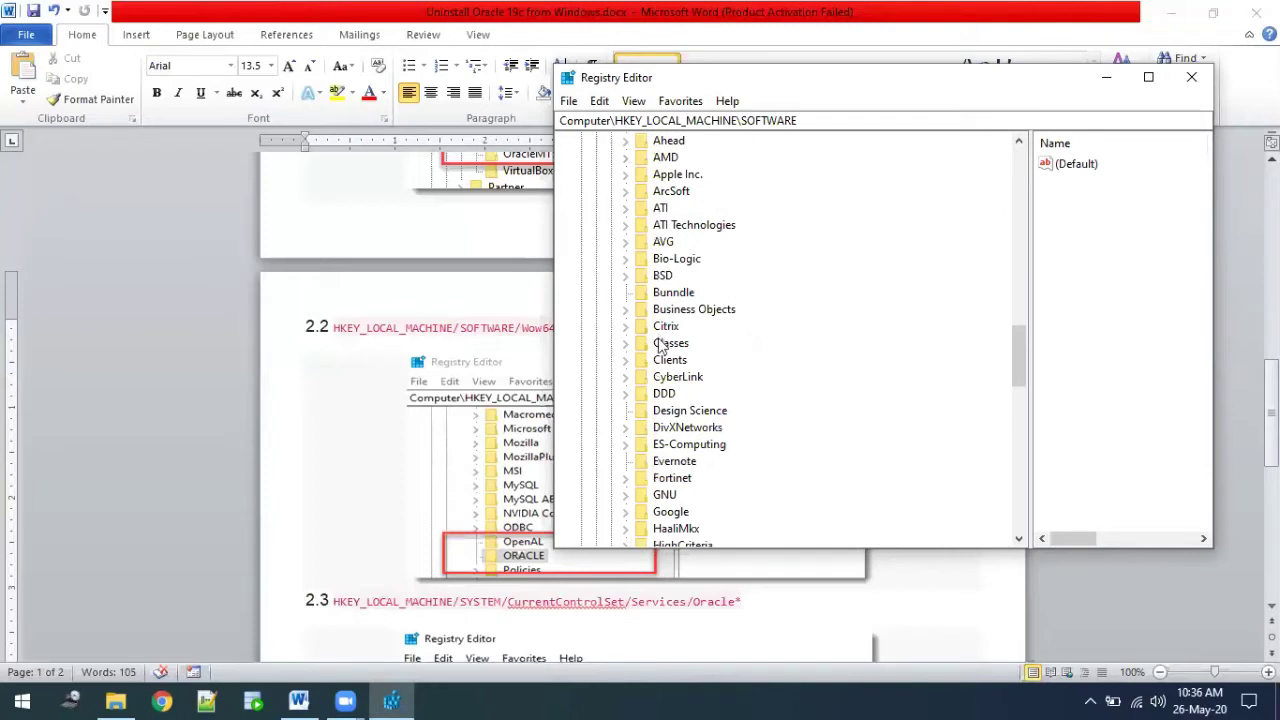
{"action": "scroll", "coordinate": [660, 345], "scroll_direction": "down", "scroll_amount": 3}
{"action": "scroll", "coordinate": [657, 366], "scroll_direction": "down", "scroll_amount": 3}
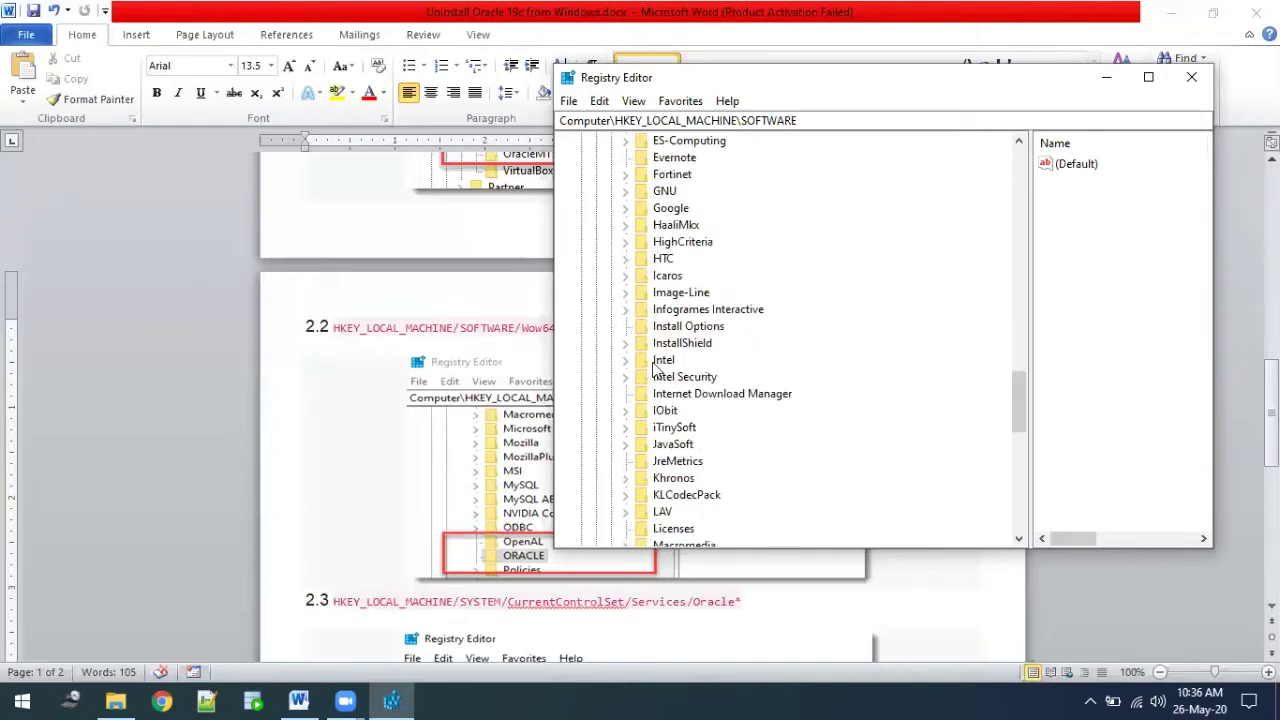
{"action": "scroll", "coordinate": [660, 345], "scroll_direction": "down", "scroll_amount": 4}
{"action": "scroll", "coordinate": [660, 343], "scroll_direction": "down", "scroll_amount": 3}
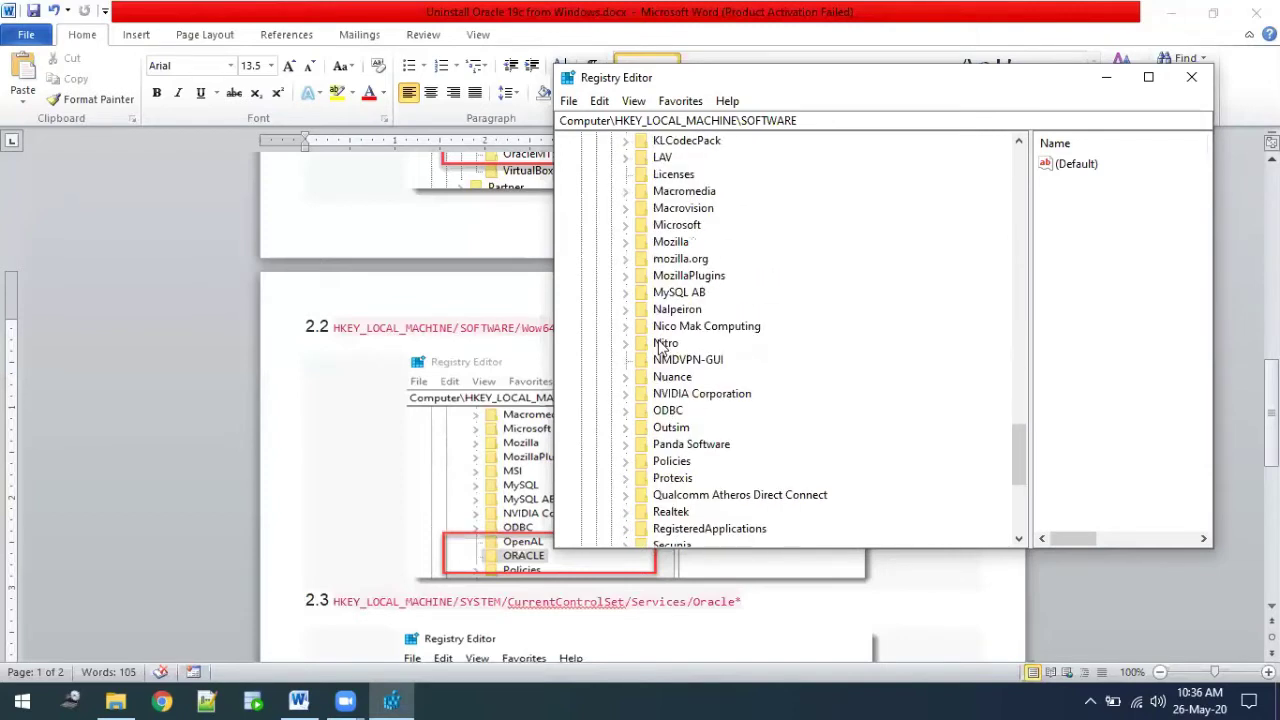
{"action": "scroll", "coordinate": [660, 345], "scroll_direction": "down", "scroll_amount": 3}
{"action": "scroll", "coordinate": [660, 350], "scroll_direction": "down", "scroll_amount": 3}
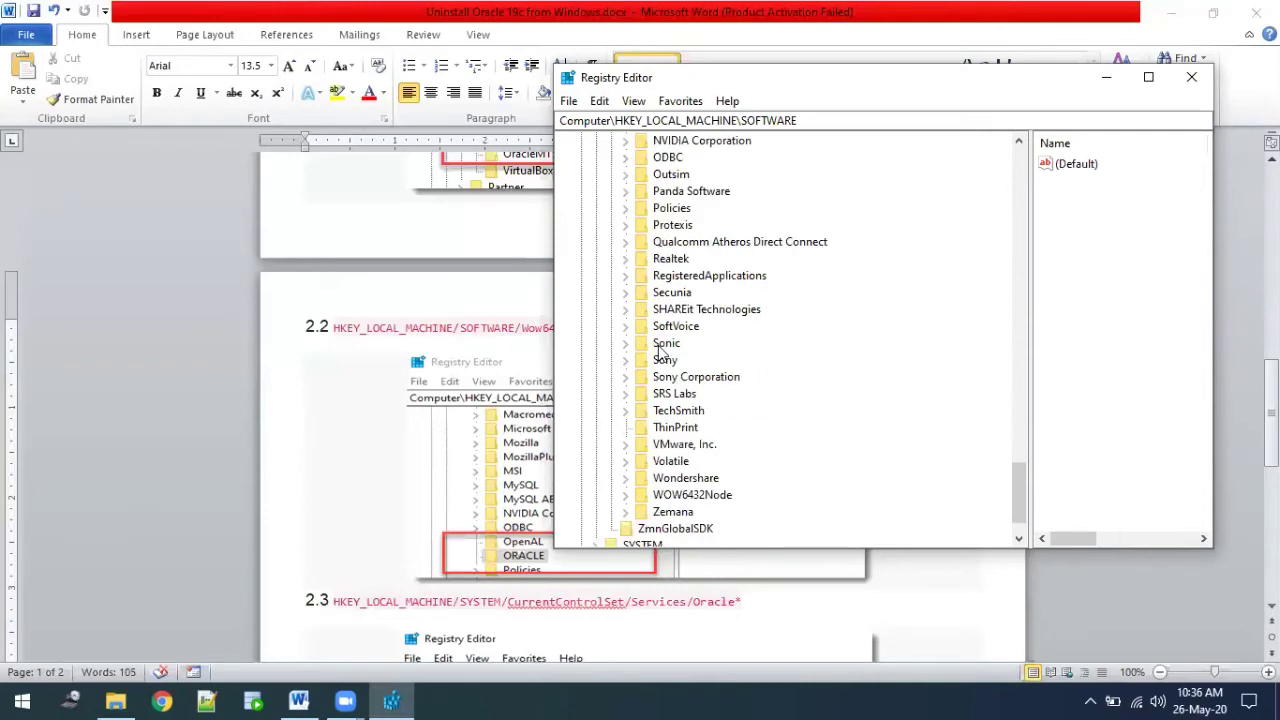
- Expand the nested WOW6432Node key and its Microsoft and PowerPivot subkeys to check them for Oracle entries
{"action": "scroll", "coordinate": [660, 350], "scroll_direction": "down", "scroll_amount": 3}
{"action": "left_click", "coordinate": [626, 444]}
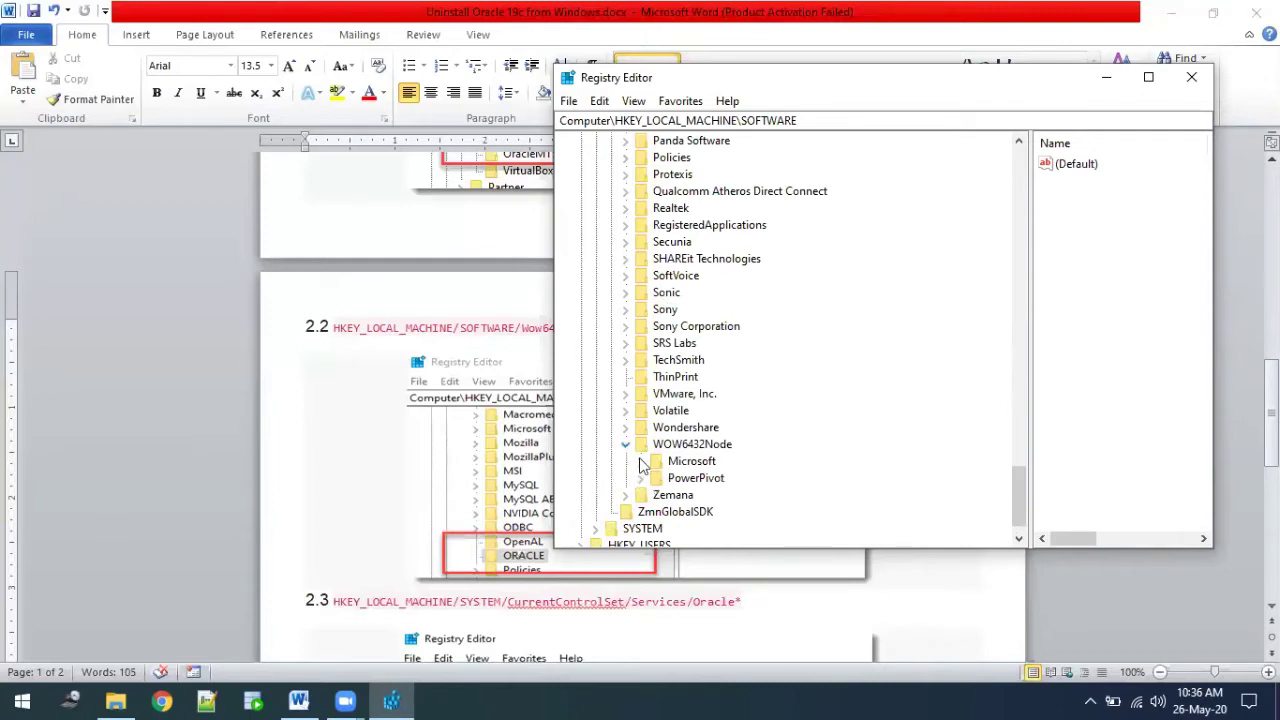
{"action": "left_click", "coordinate": [640, 462]}
{"action": "left_click", "coordinate": [644, 495]}
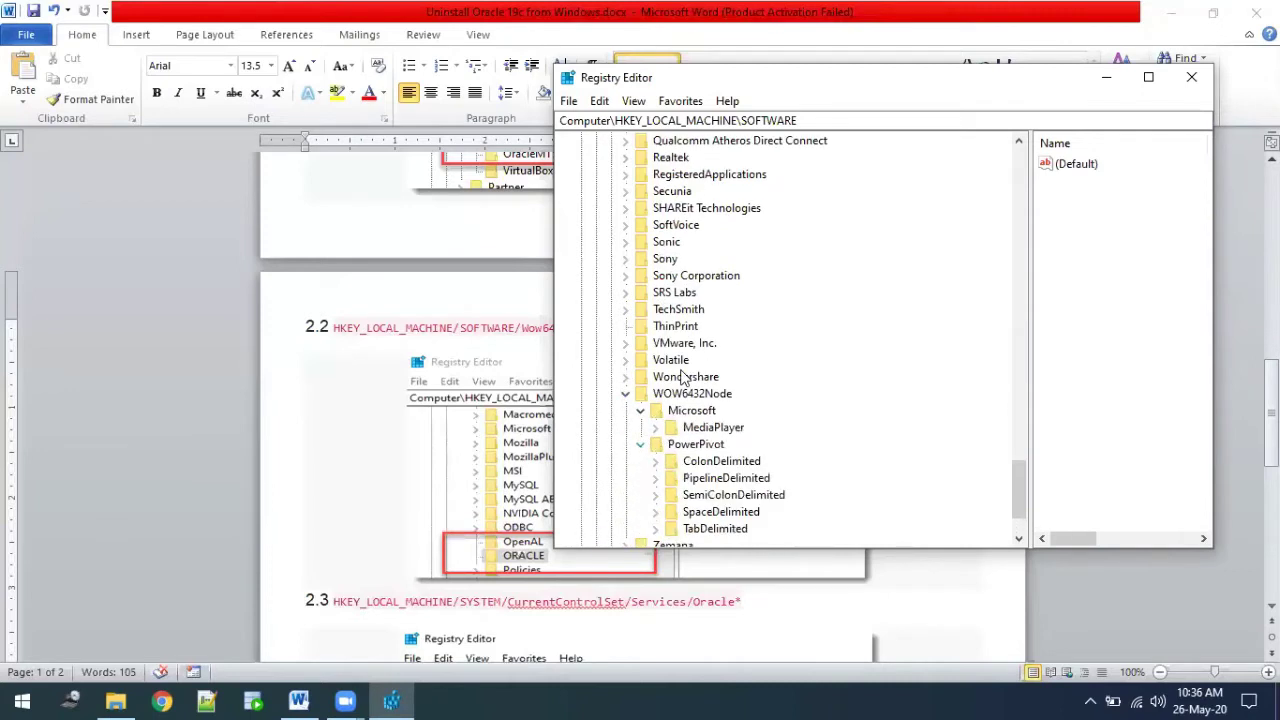
{"action": "scroll", "coordinate": [680, 370], "scroll_direction": "down", "scroll_amount": 3}
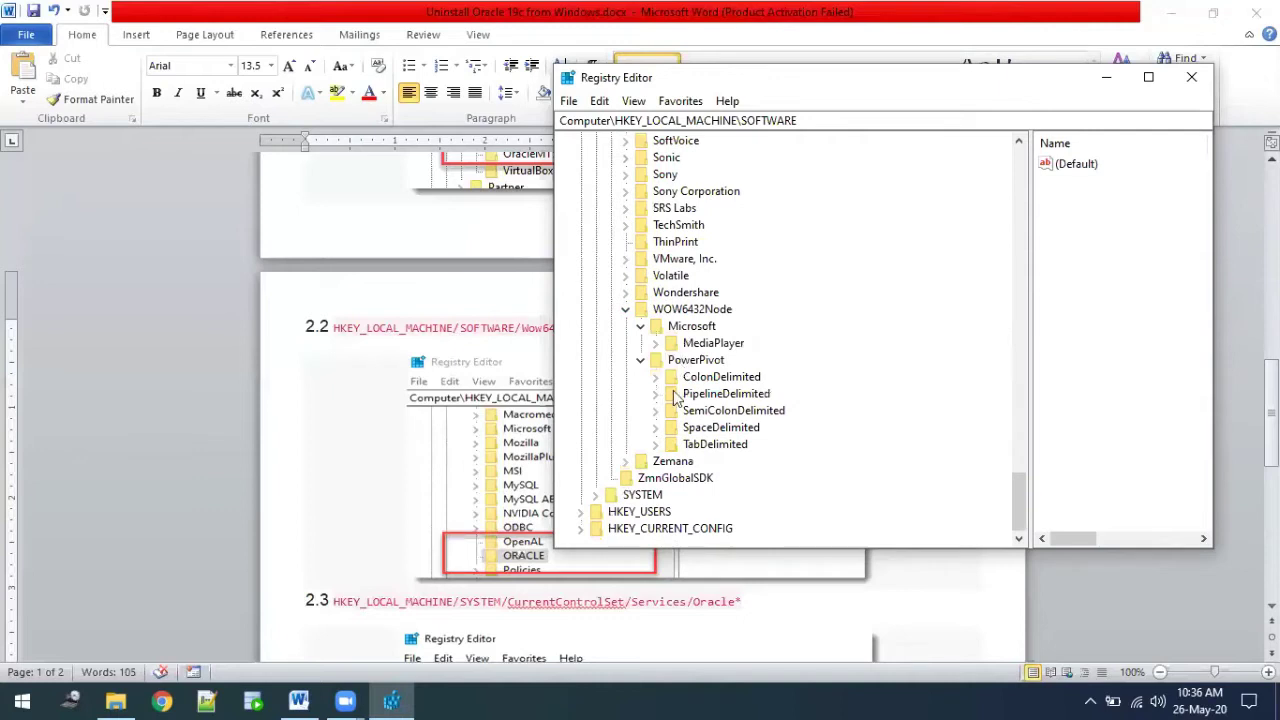
- Go back to the main WOW6432Node key directly under SOFTWARE and collapse it
{"action": "scroll", "coordinate": [675, 398], "scroll_direction": "up", "scroll_amount": 4}
{"action": "scroll", "coordinate": [676, 398], "scroll_direction": "up", "scroll_amount": 1}
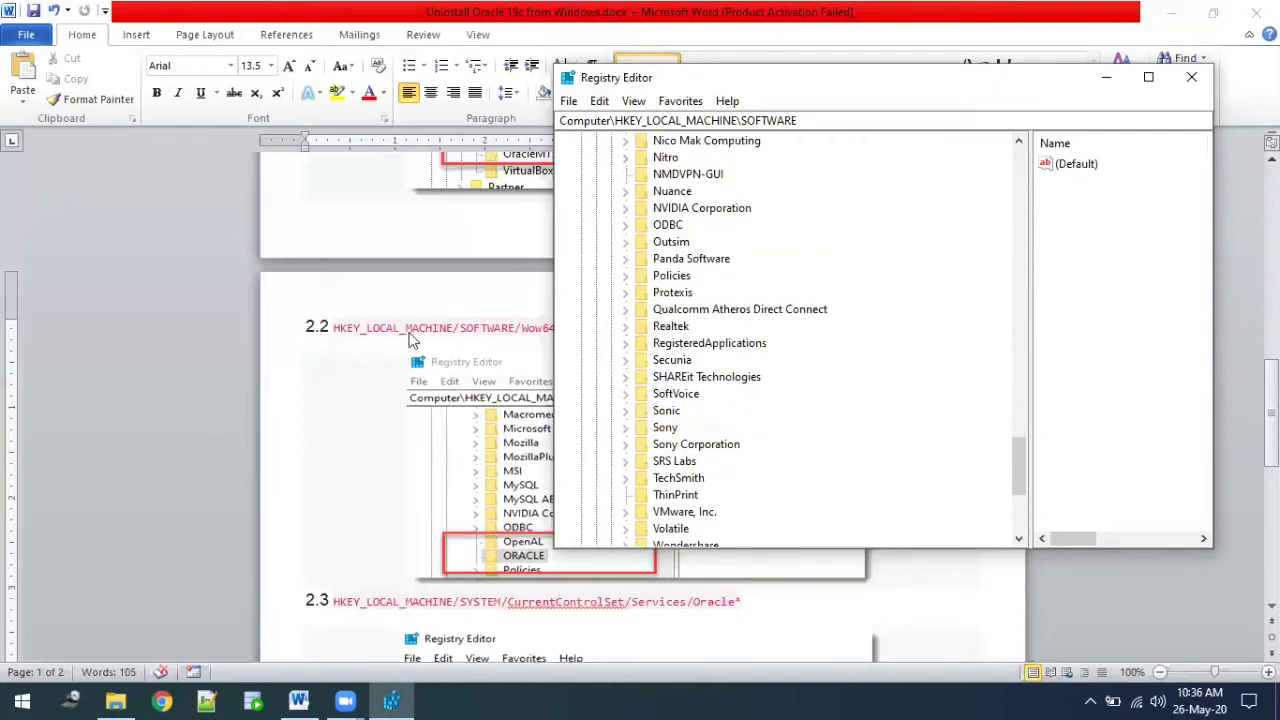
{"action": "scroll", "coordinate": [724, 345], "scroll_direction": "up", "scroll_amount": 3}
{"action": "scroll", "coordinate": [704, 385], "scroll_direction": "up", "scroll_amount": 2}
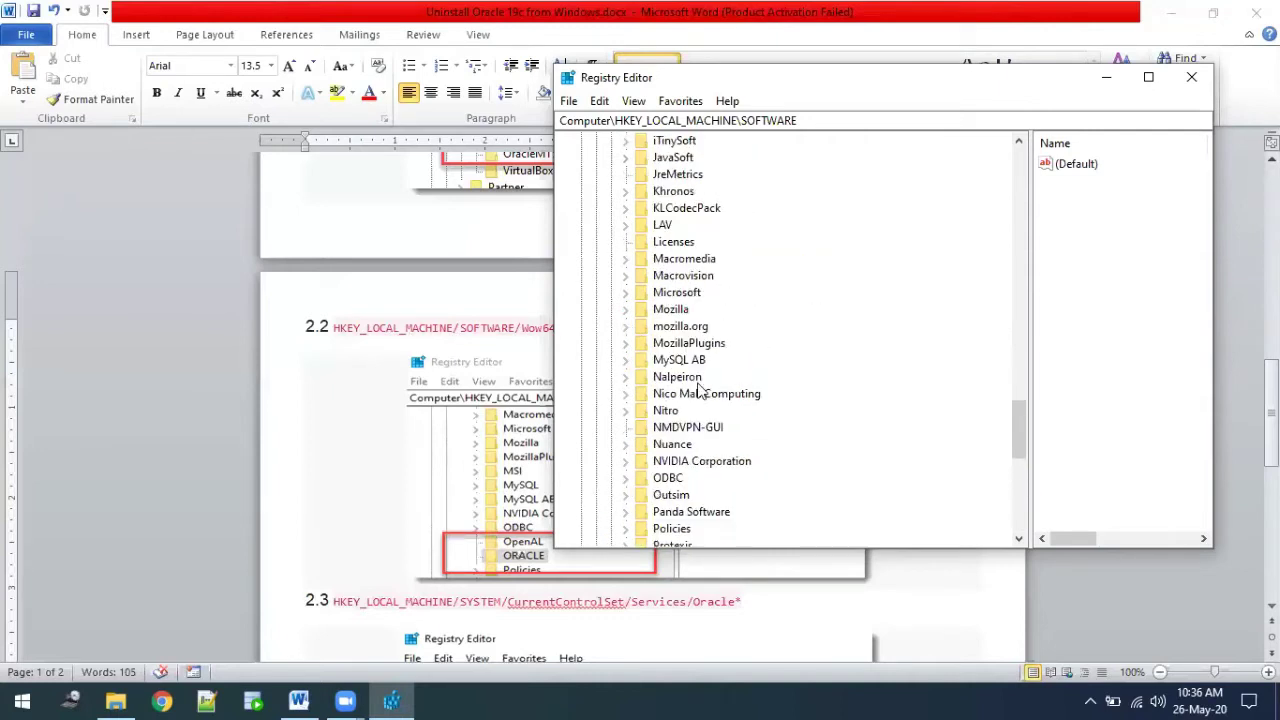
{"action": "scroll", "coordinate": [700, 405], "scroll_direction": "up", "scroll_amount": 9}
{"action": "scroll", "coordinate": [700, 409], "scroll_direction": "up", "scroll_amount": 2}
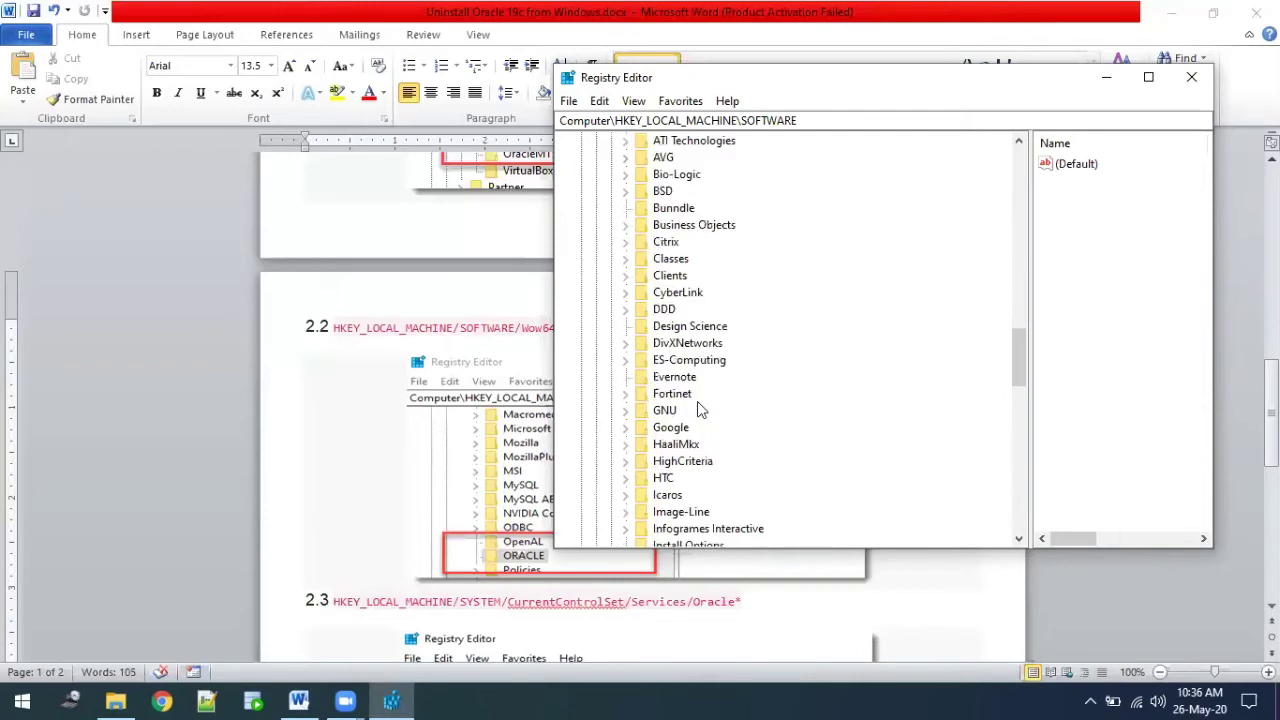
{"action": "scroll", "coordinate": [603, 296], "scroll_direction": "up", "scroll_amount": 5}
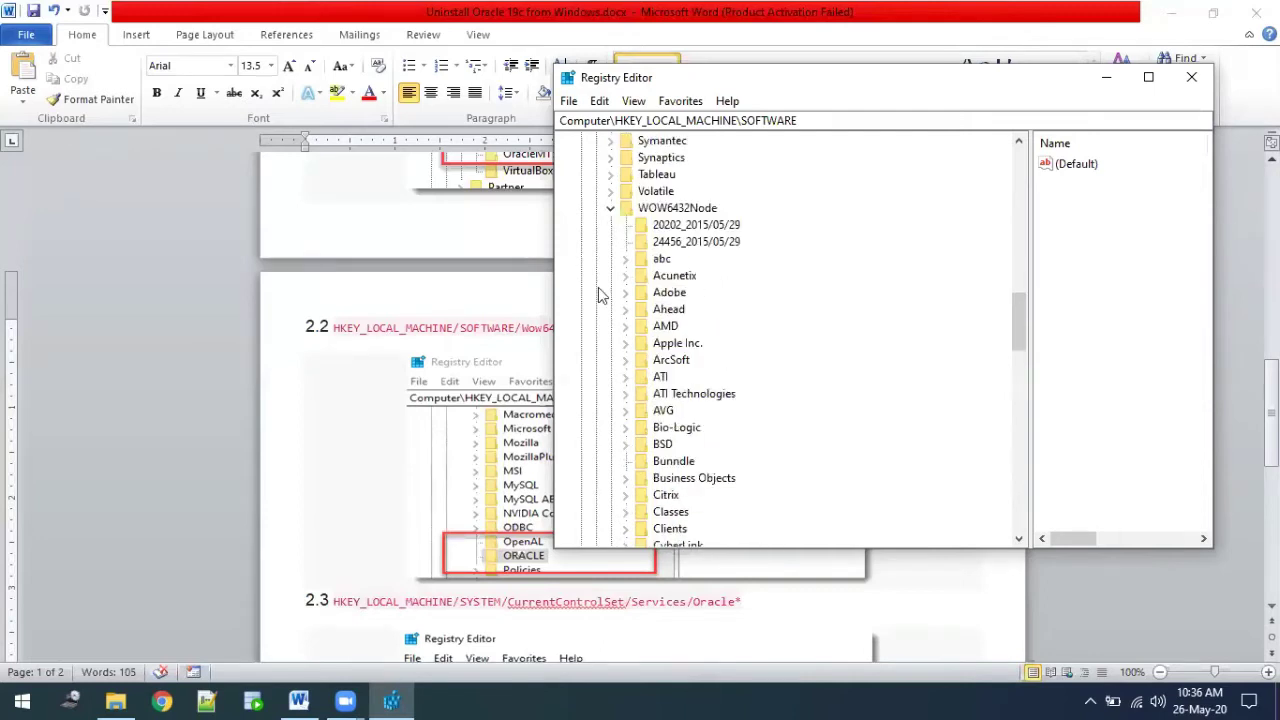
{"action": "scroll", "coordinate": [619, 316], "scroll_direction": "up", "scroll_amount": 2}
{"action": "key", "text": "Left"}
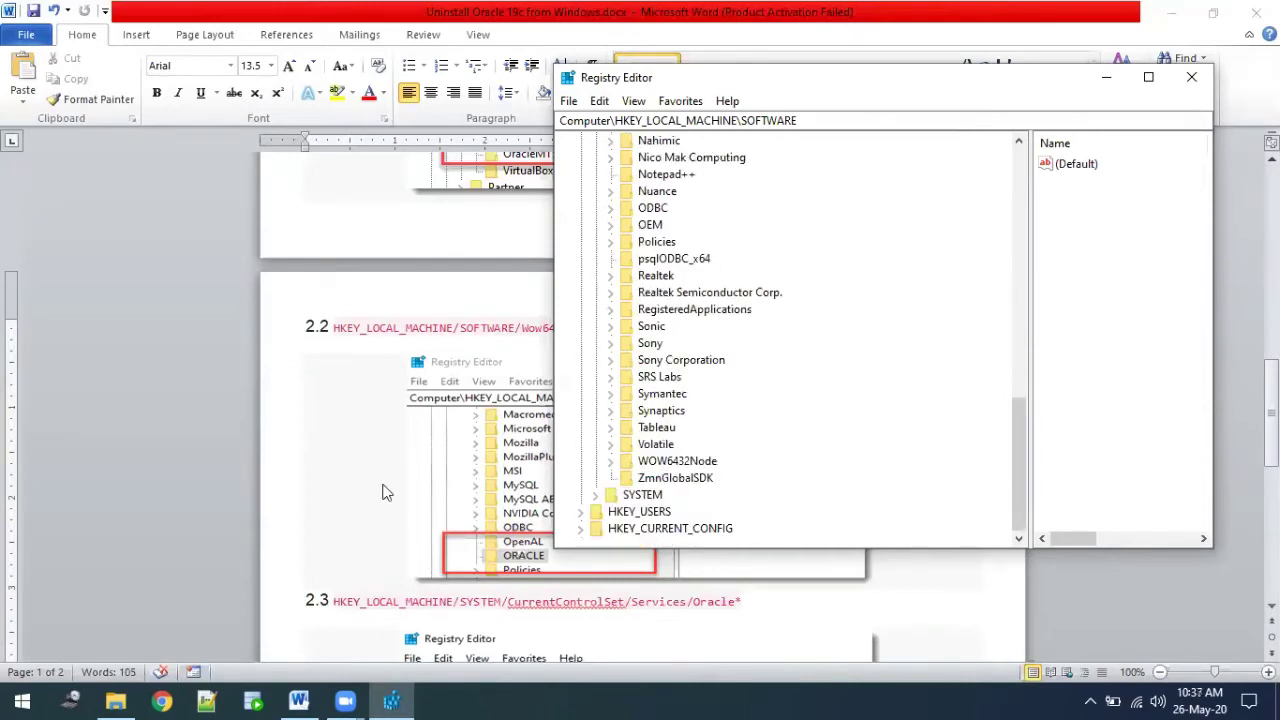
- Read the guide's section 2.3 on the Oracle keys under SYSTEM/CurrentControlSet/Services and return to the Registry Editor
{"action": "left_click", "coordinate": [341, 467]}
{"action": "scroll", "coordinate": [476, 484], "scroll_direction": "down", "scroll_amount": 3}
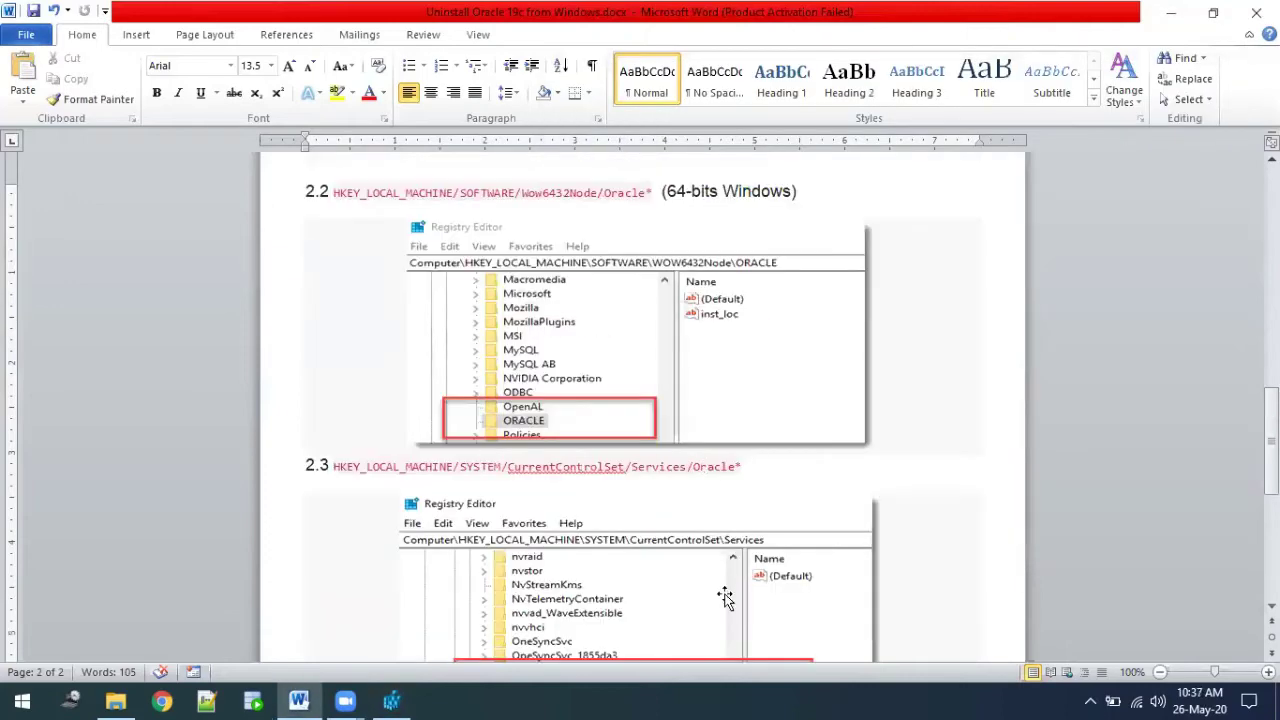
{"action": "key", "text": "alt+Tab"}
- Collapse the SOFTWARE key so that HKEY_LOCAL_MACHINE lists only its first-level keys
{"action": "scroll", "coordinate": [650, 218], "scroll_direction": "up", "scroll_amount": 10}
{"action": "left_click", "coordinate": [596, 276]}
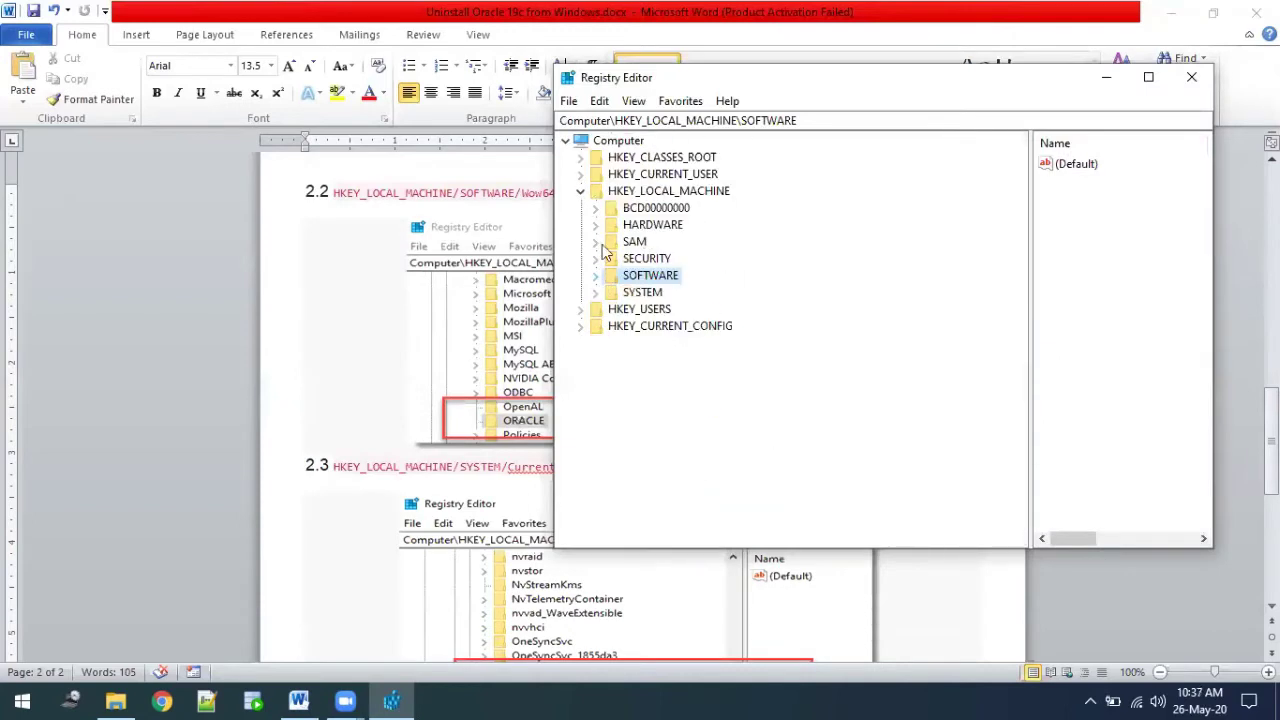
{"action": "left_click", "coordinate": [580, 192]}
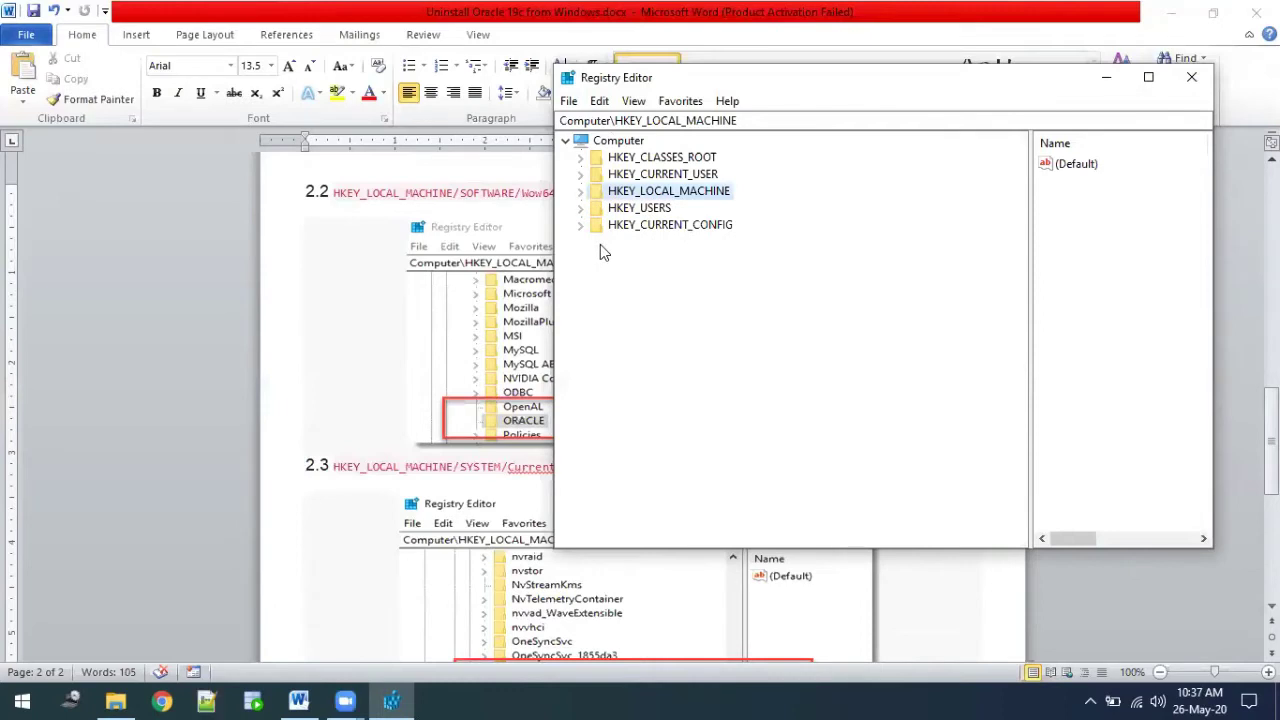
{"action": "left_click", "coordinate": [581, 191]}
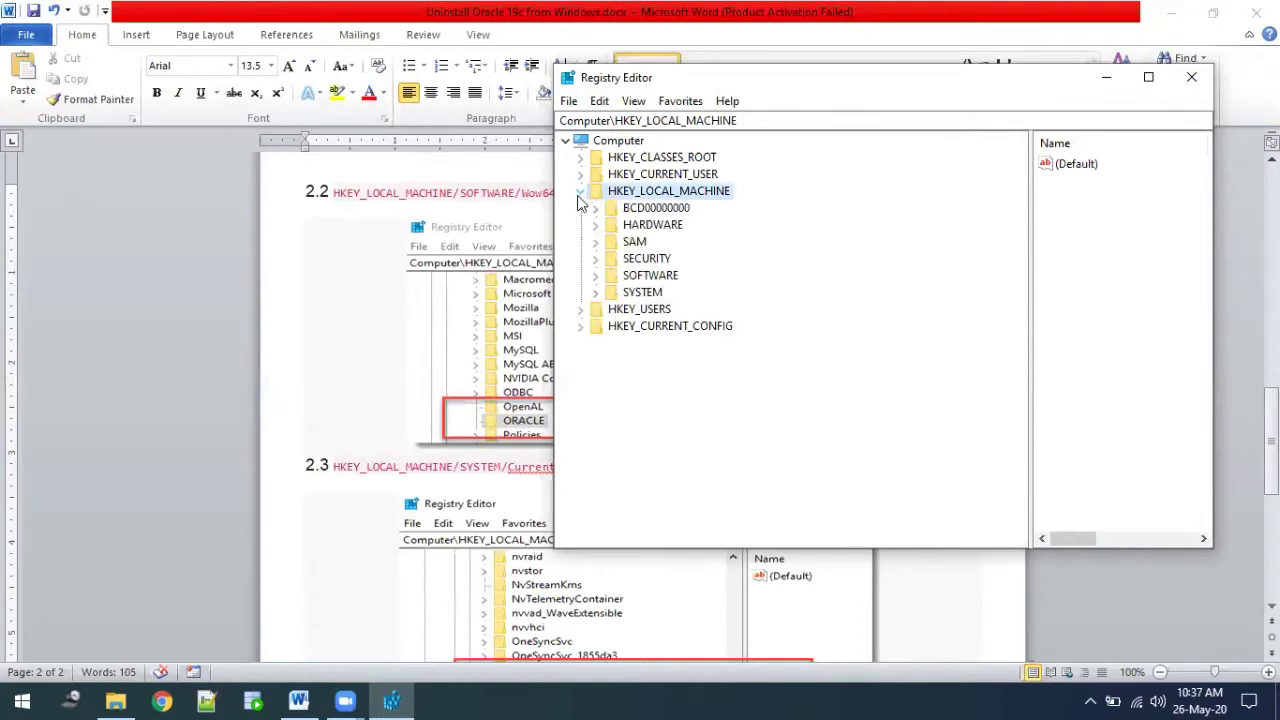
- Expand SYSTEM, CurrentControlSet and Services under HKEY_LOCAL_MACHINE, keeping the guide's section 2.3 in view beside the Registry Editor
{"action": "left_click", "coordinate": [595, 292]}
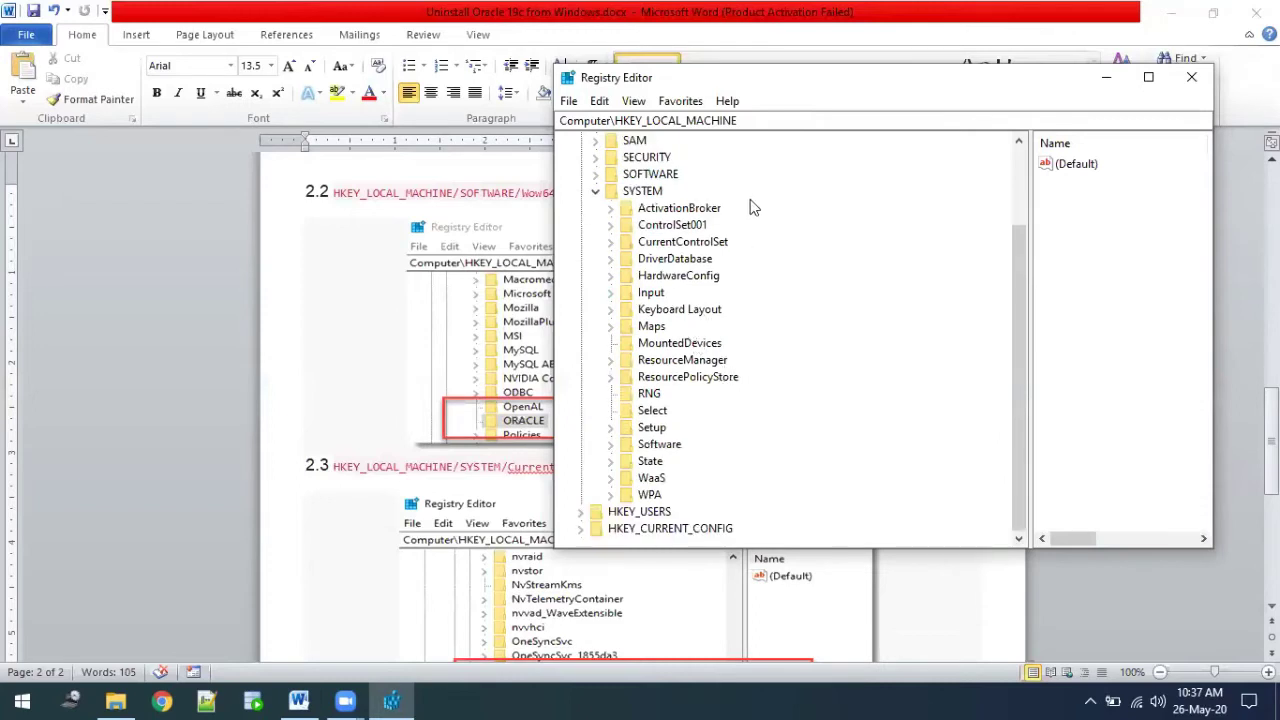
{"action": "left_click", "coordinate": [612, 244]}
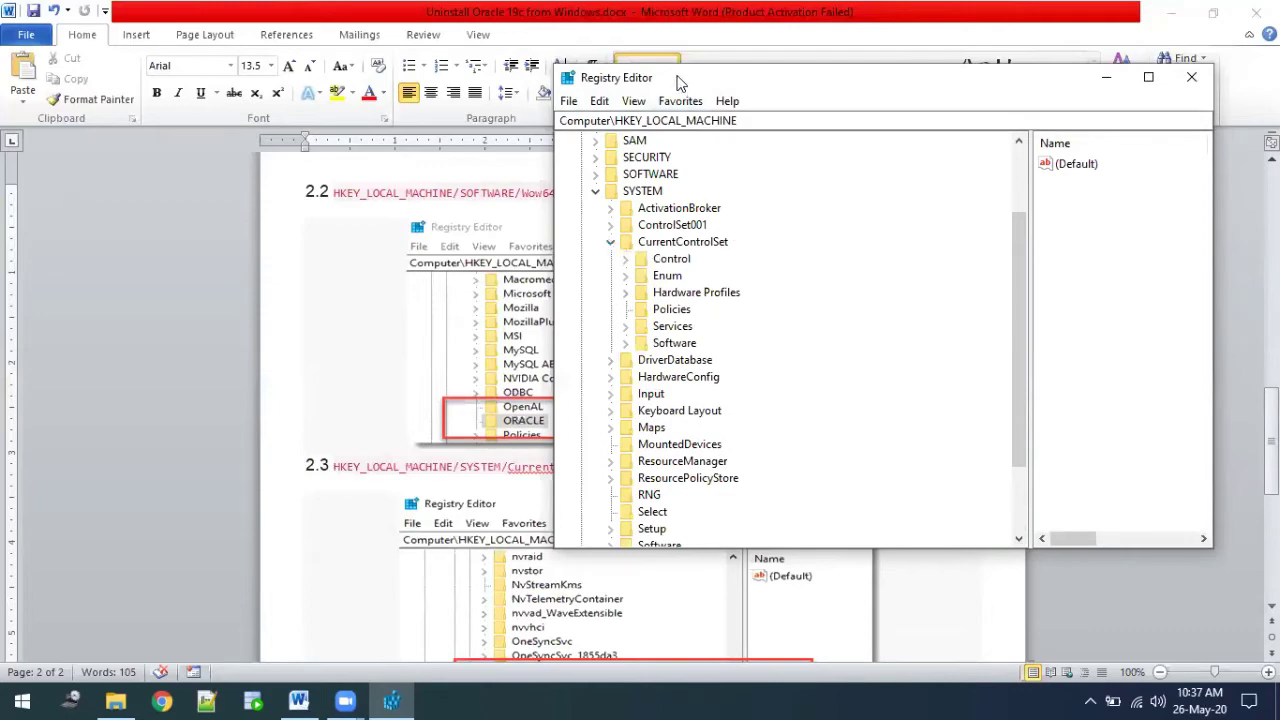
{"action": "left_click_drag", "start_coordinate": [679, 83], "coordinate": [833, 87]}
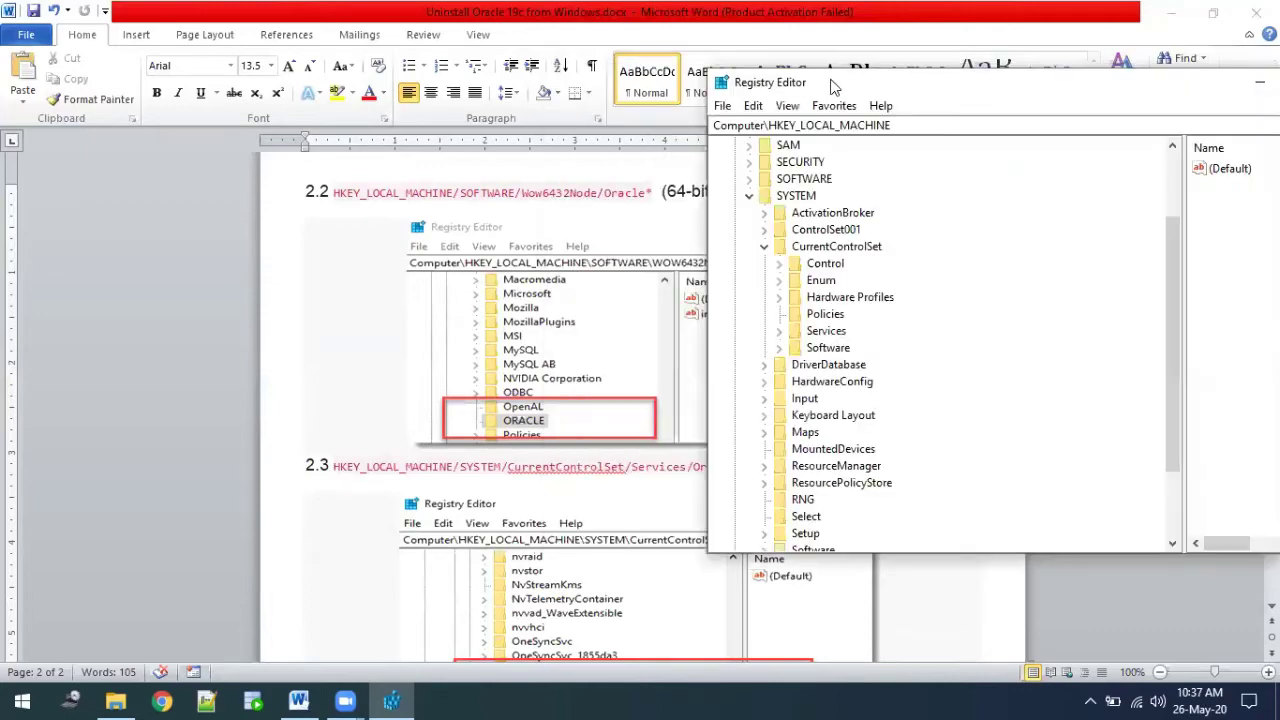
{"action": "left_click", "coordinate": [779, 331]}
{"action": "left_click_drag", "start_coordinate": [863, 88], "coordinate": [759, 22]}
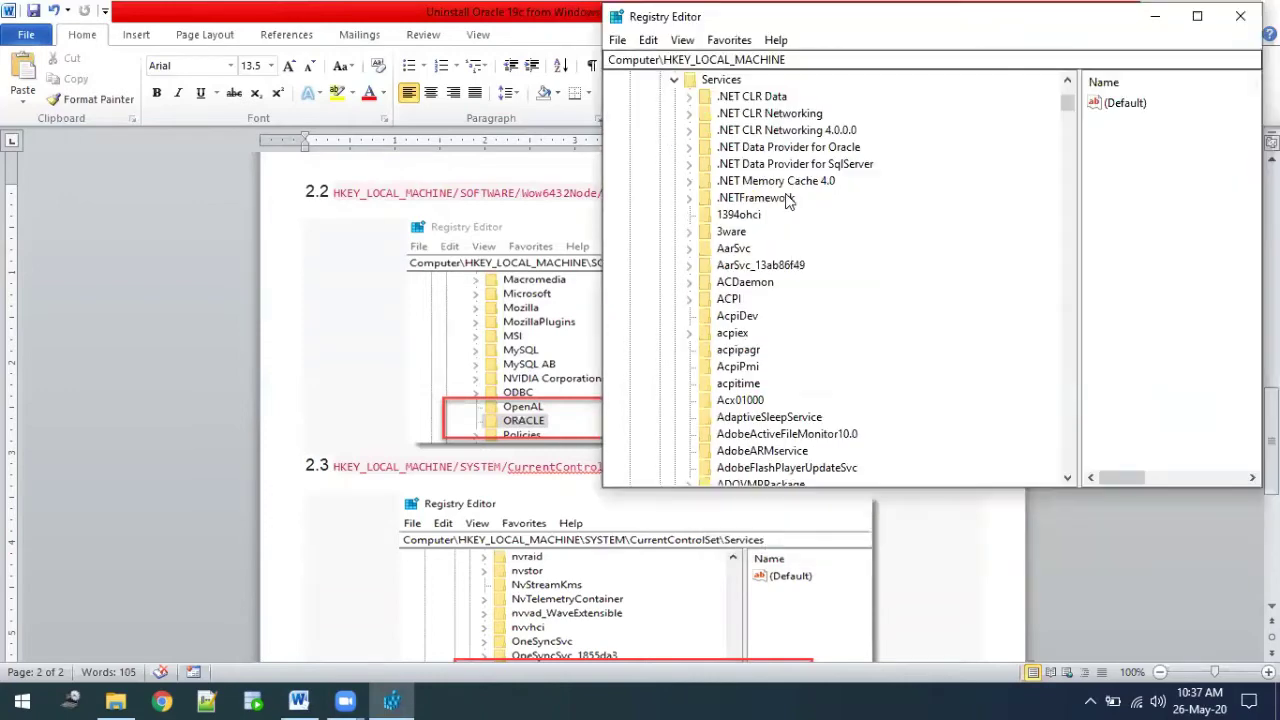
- Look through the subkeys of SYSTEM/CurrentControlSet/Services for the keys whose names start with Oracle
{"action": "scroll", "coordinate": [791, 262], "scroll_direction": "down", "scroll_amount": 4}
{"action": "scroll", "coordinate": [786, 309], "scroll_direction": "down", "scroll_amount": 2}
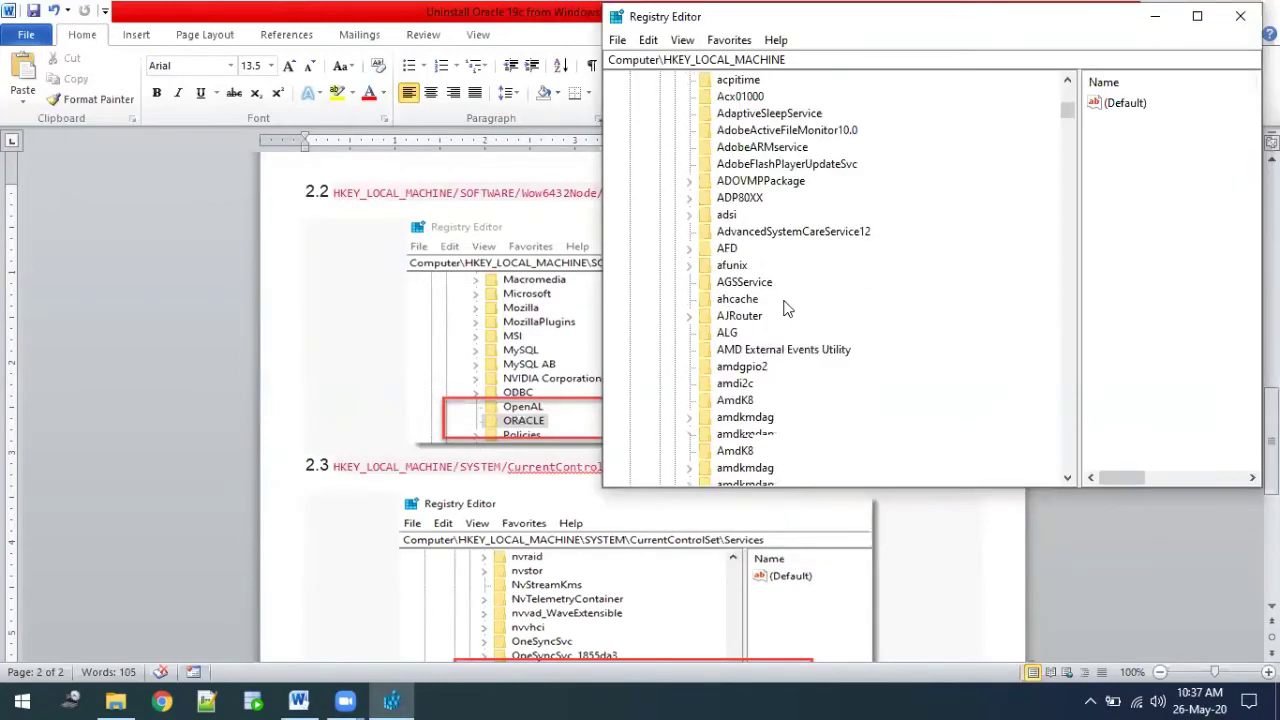
{"action": "scroll", "coordinate": [786, 309], "scroll_direction": "down", "scroll_amount": 7}
{"action": "scroll", "coordinate": [786, 309], "scroll_direction": "down", "scroll_amount": 18}
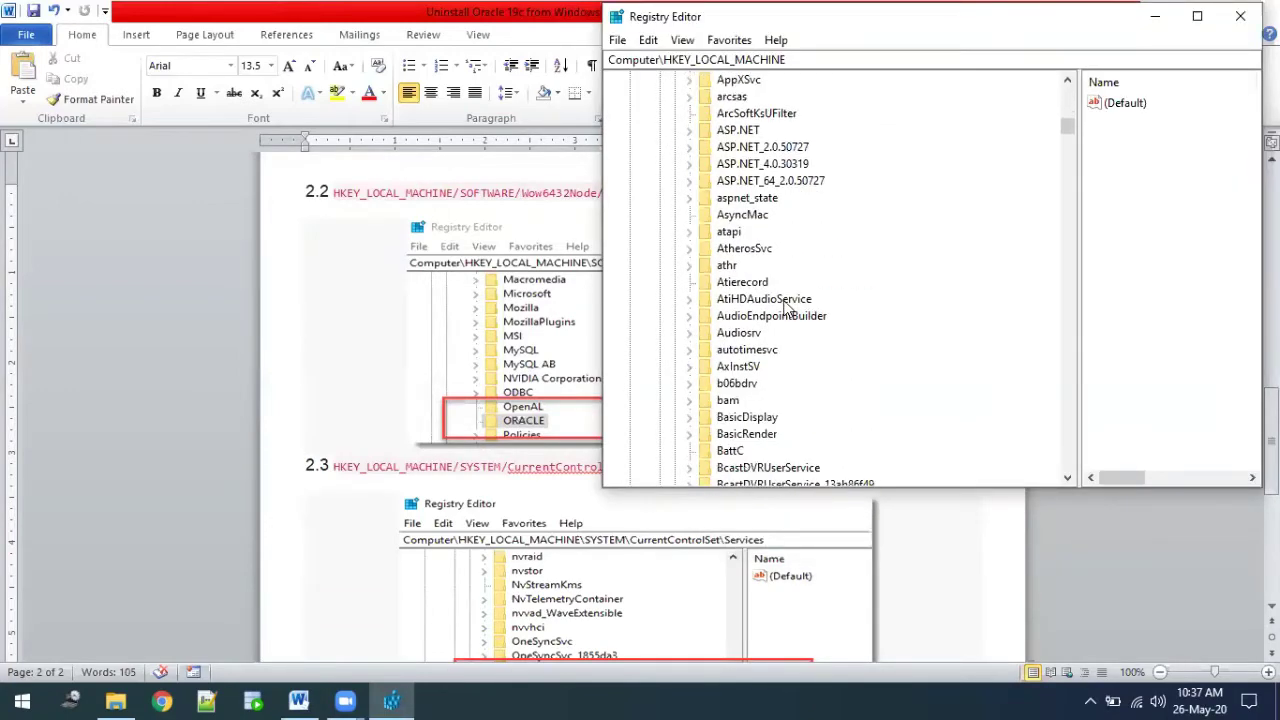
{"action": "scroll", "coordinate": [786, 309], "scroll_direction": "down", "scroll_amount": 1}
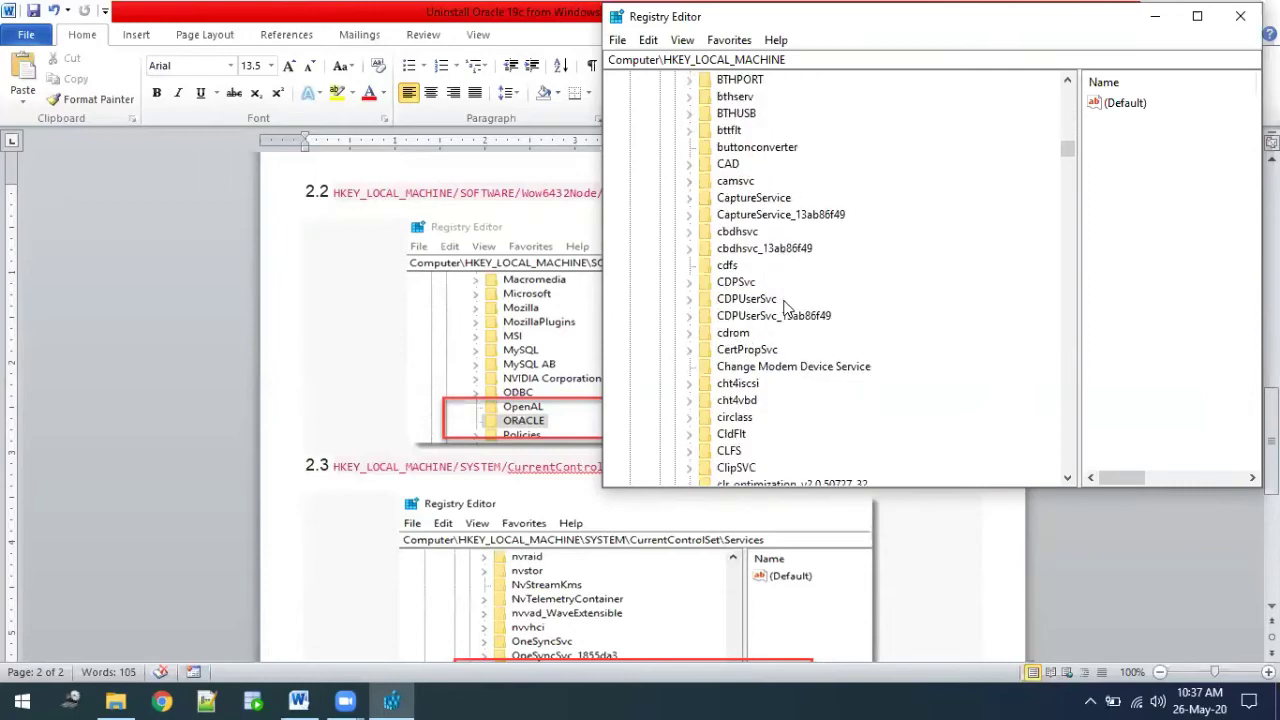
{"action": "scroll", "coordinate": [786, 309], "scroll_direction": "down", "scroll_amount": 8}
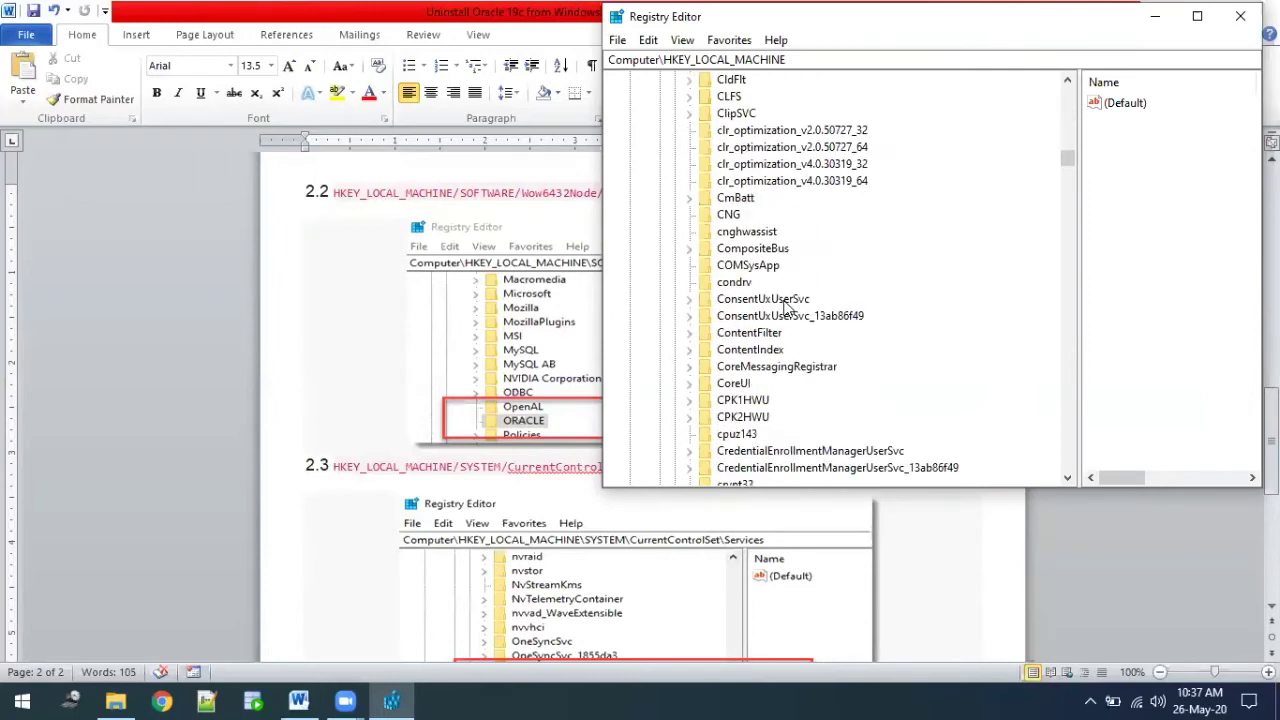
{"action": "scroll", "coordinate": [786, 309], "scroll_direction": "down", "scroll_amount": 20}
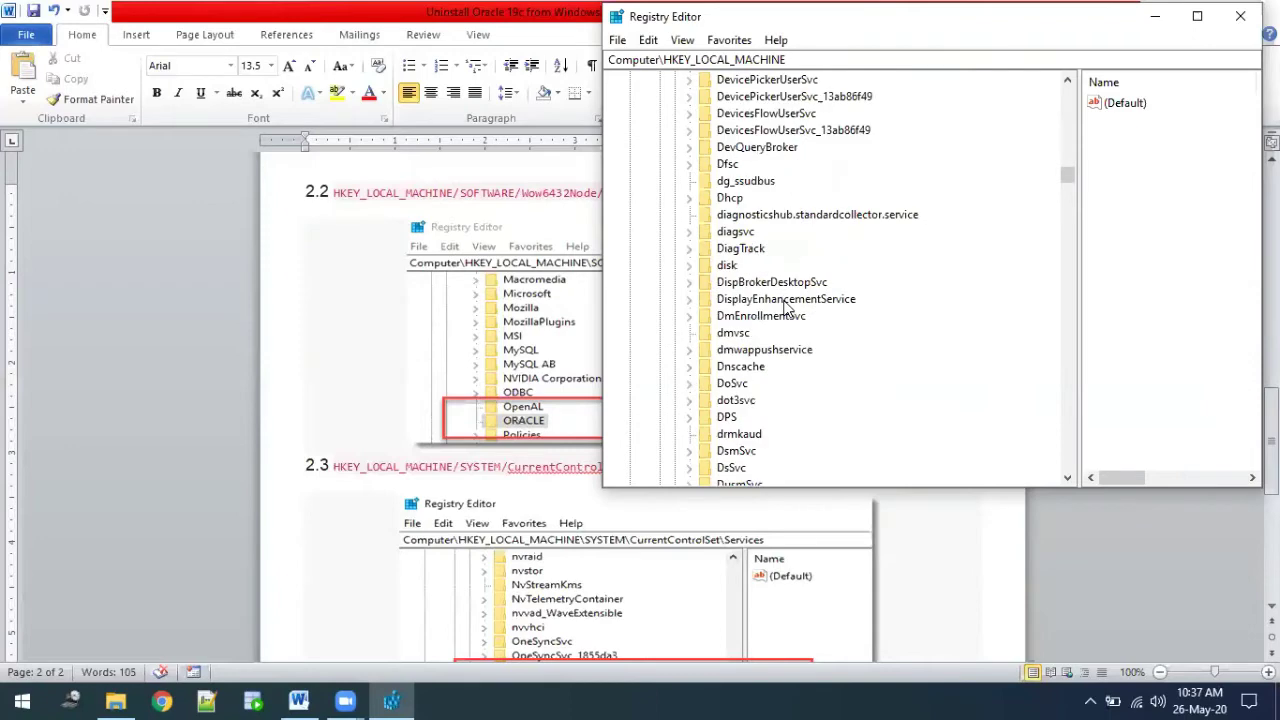
{"action": "scroll", "coordinate": [786, 309], "scroll_direction": "down", "scroll_amount": 20}
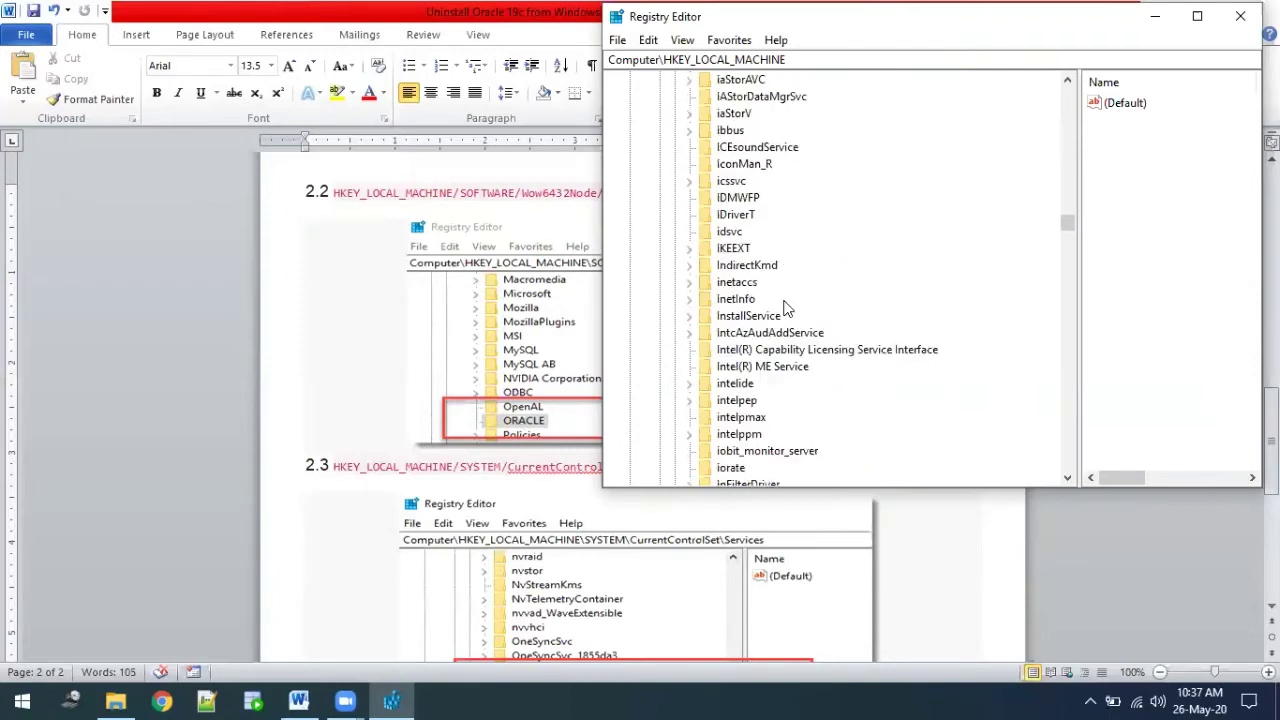
{"action": "scroll", "coordinate": [786, 309], "scroll_direction": "down", "scroll_amount": 16}
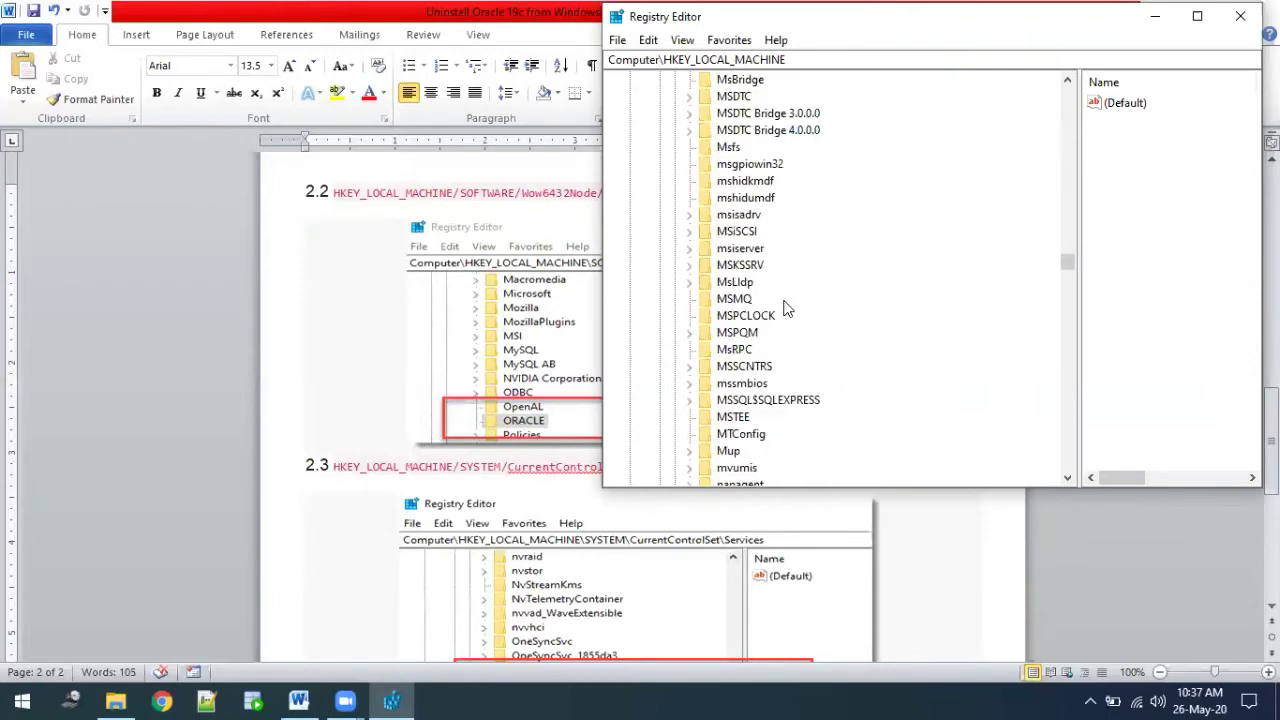
{"action": "scroll", "coordinate": [786, 309], "scroll_direction": "down", "scroll_amount": 20}
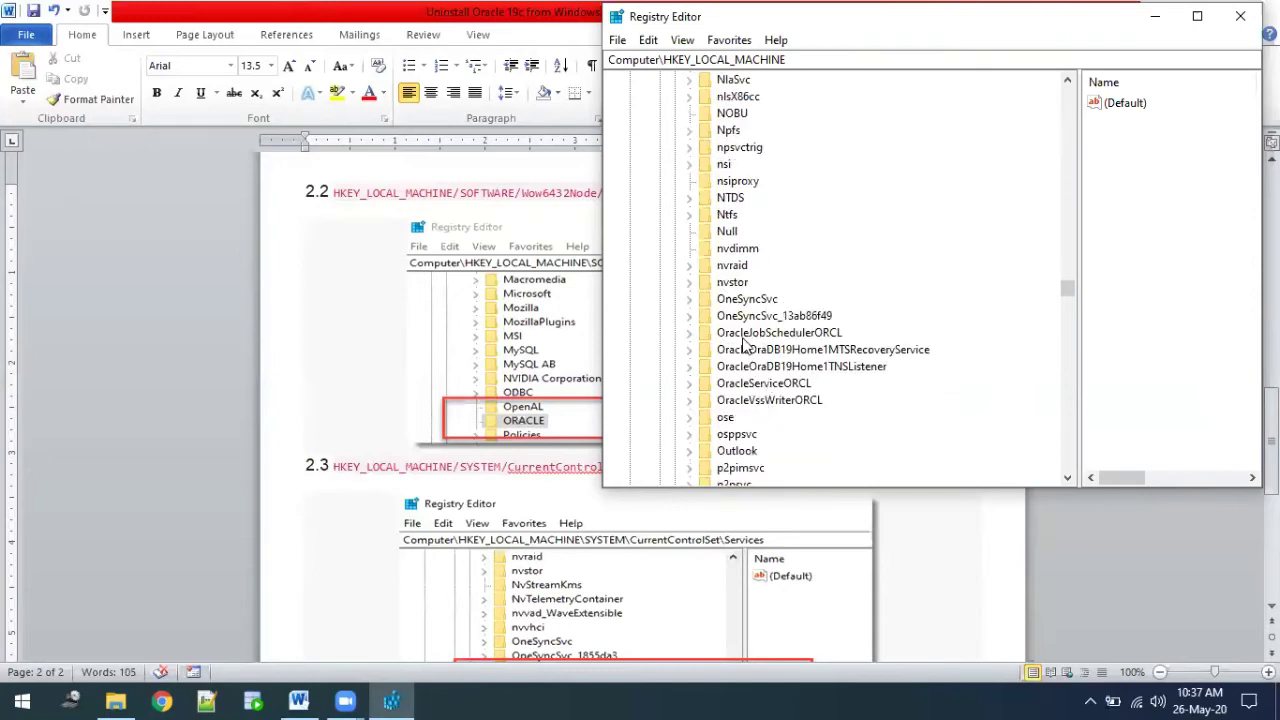
- Compare the Oracle keys from OracleJobSchedulerORCL to OracleVssWriterORCL with those marked in the guide's section 2.3
{"action": "left_click", "coordinate": [731, 523]}
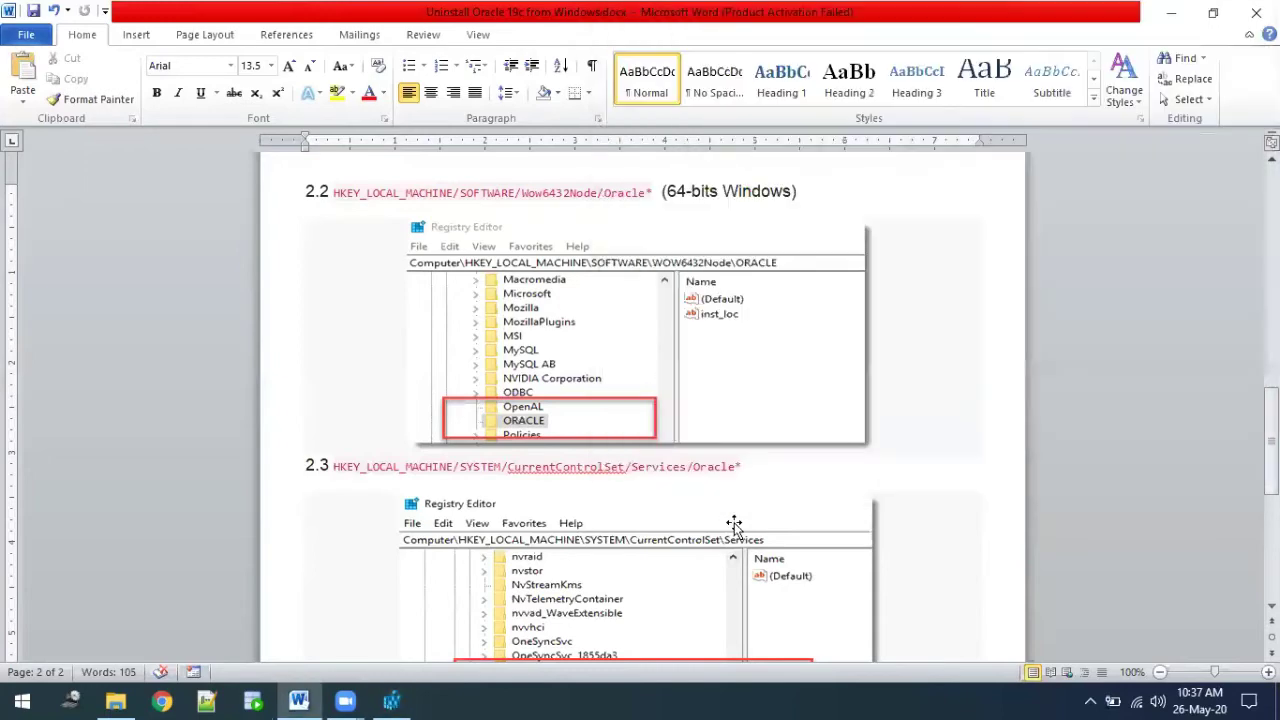
{"action": "scroll", "coordinate": [715, 522], "scroll_direction": "down", "scroll_amount": 4}
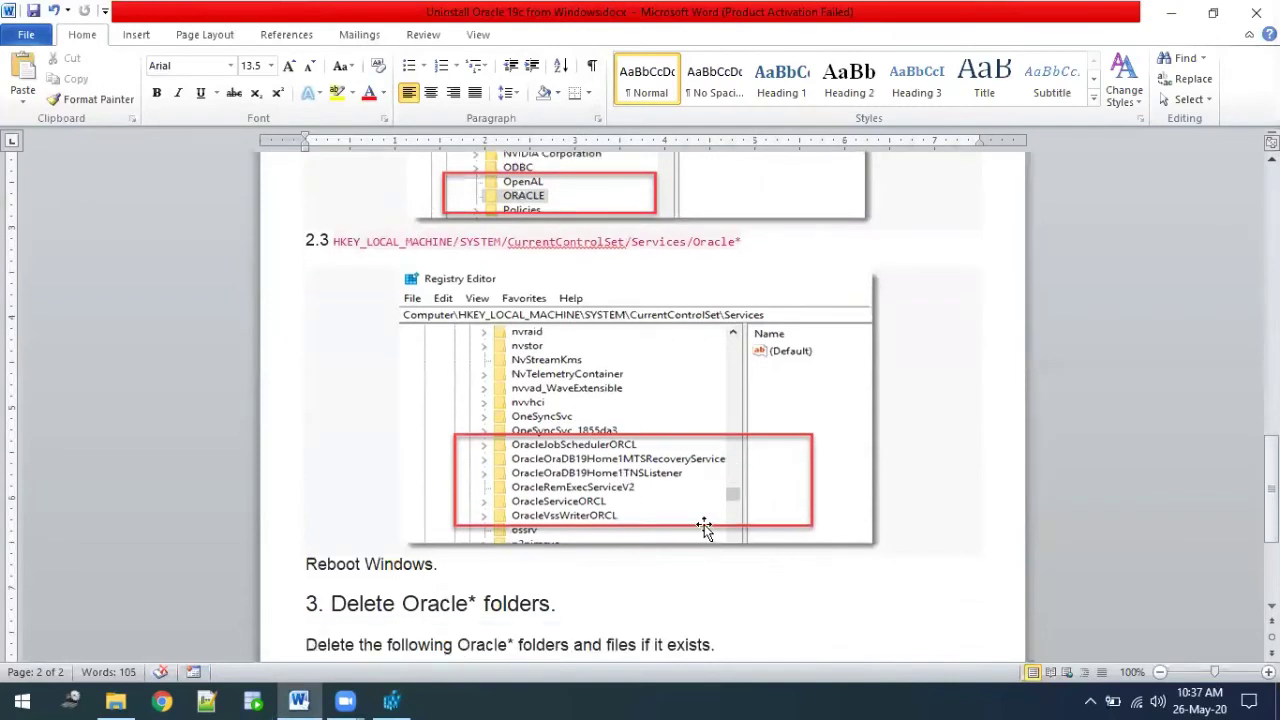
{"action": "left_click", "coordinate": [393, 700]}
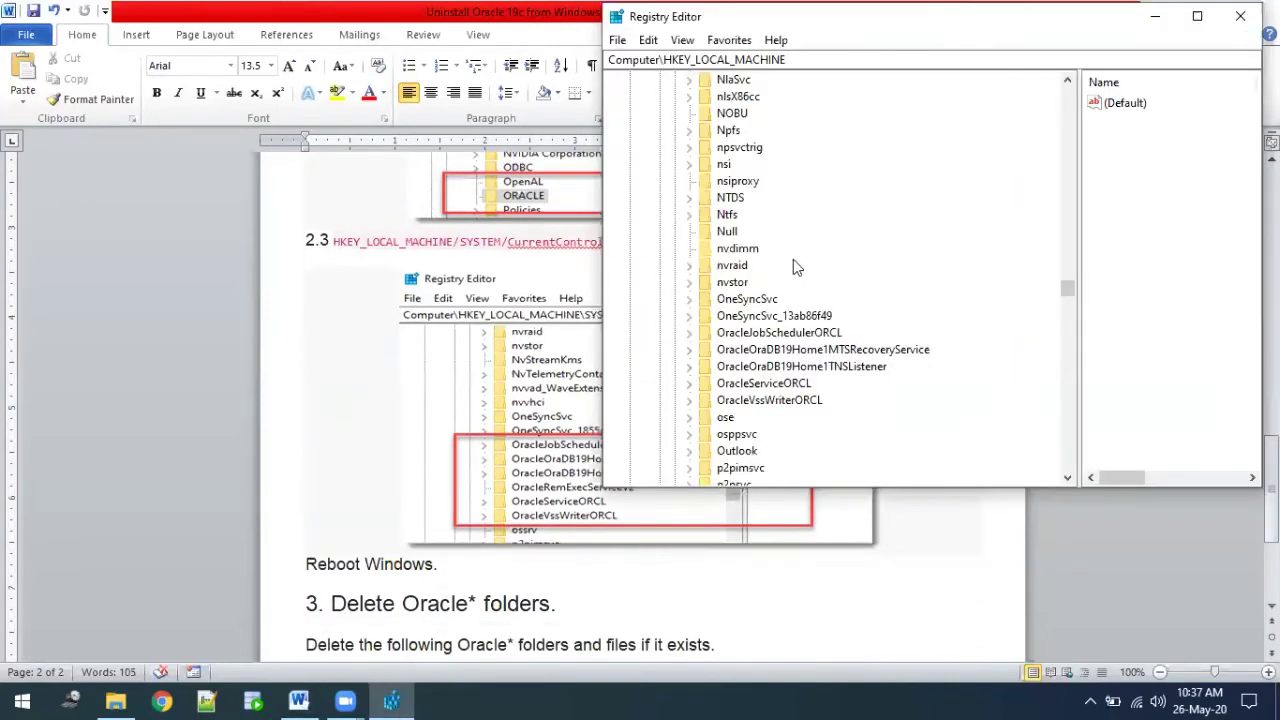
{"action": "left_click", "coordinate": [750, 333]}
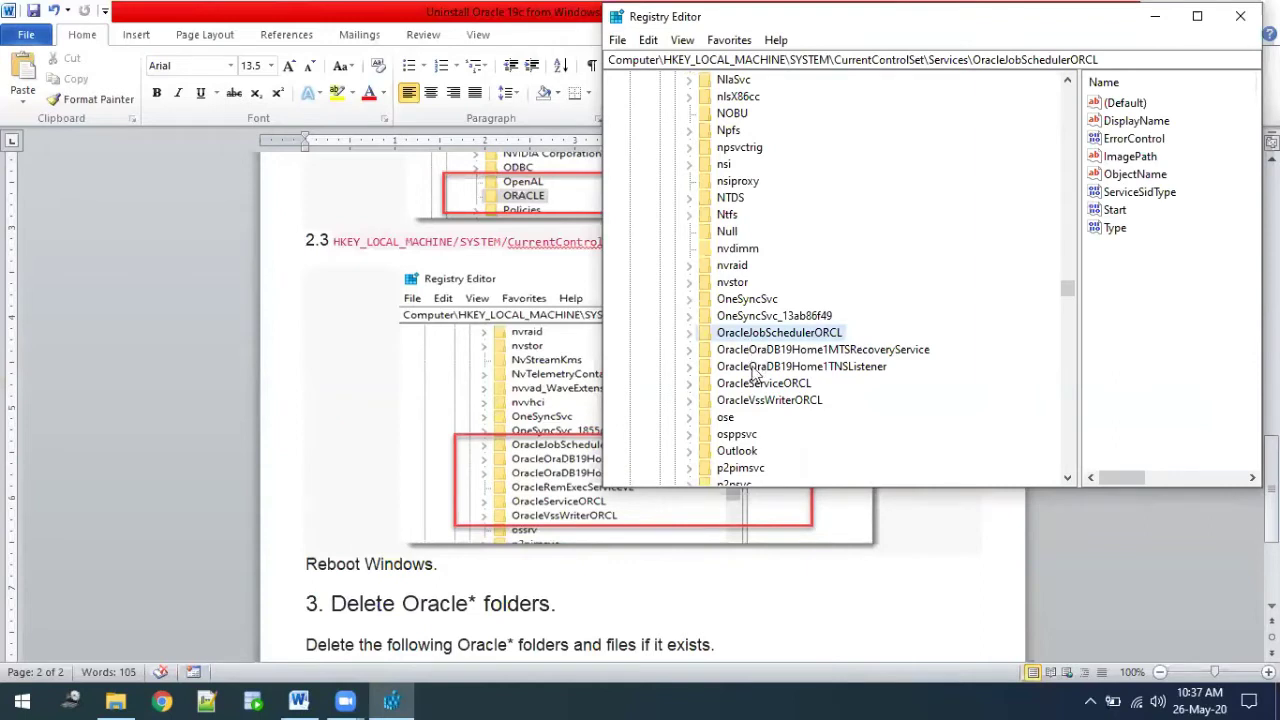
{"action": "left_click", "coordinate": [757, 350]}
{"action": "left_click", "coordinate": [771, 336]}
{"action": "left_click", "coordinate": [757, 400]}
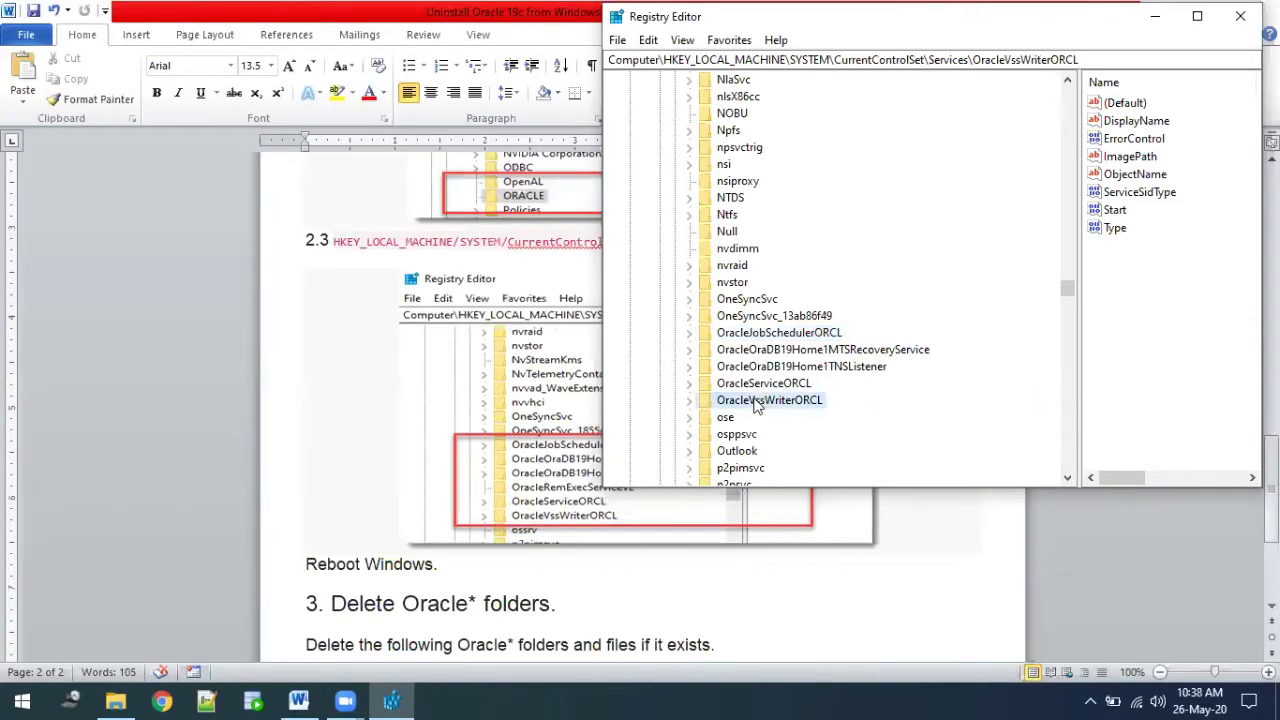
- Delete the OracleJobSchedulerORCL key with all its subkeys from Services
{"action": "left_click", "coordinate": [756, 340]}
{"action": "right_click", "coordinate": [756, 343]}
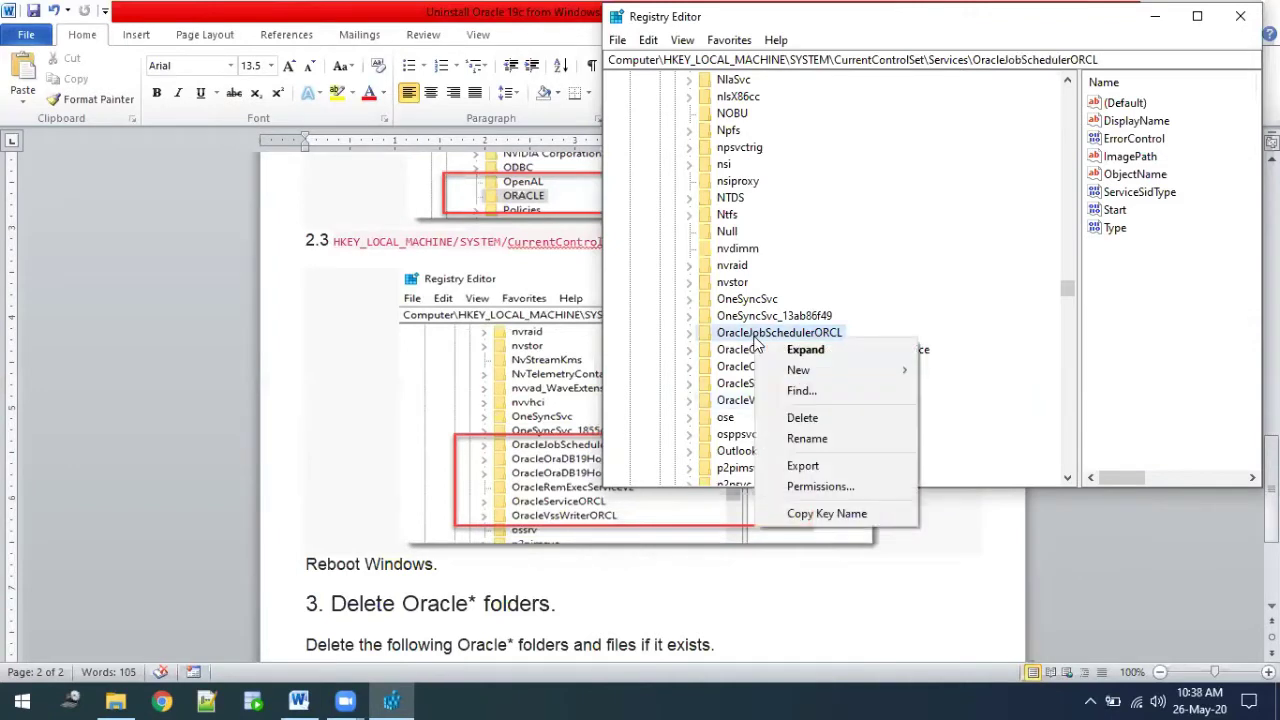
{"action": "left_click", "coordinate": [802, 420]}
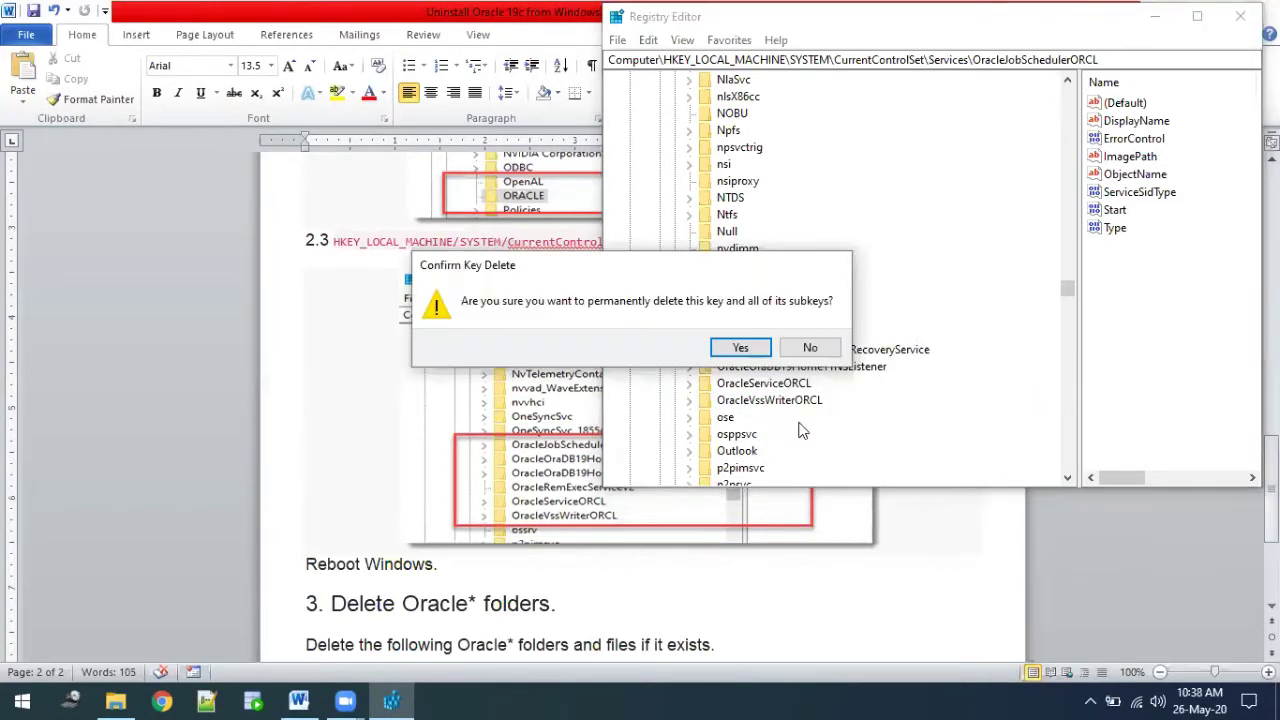
{"action": "left_click", "coordinate": [739, 346]}
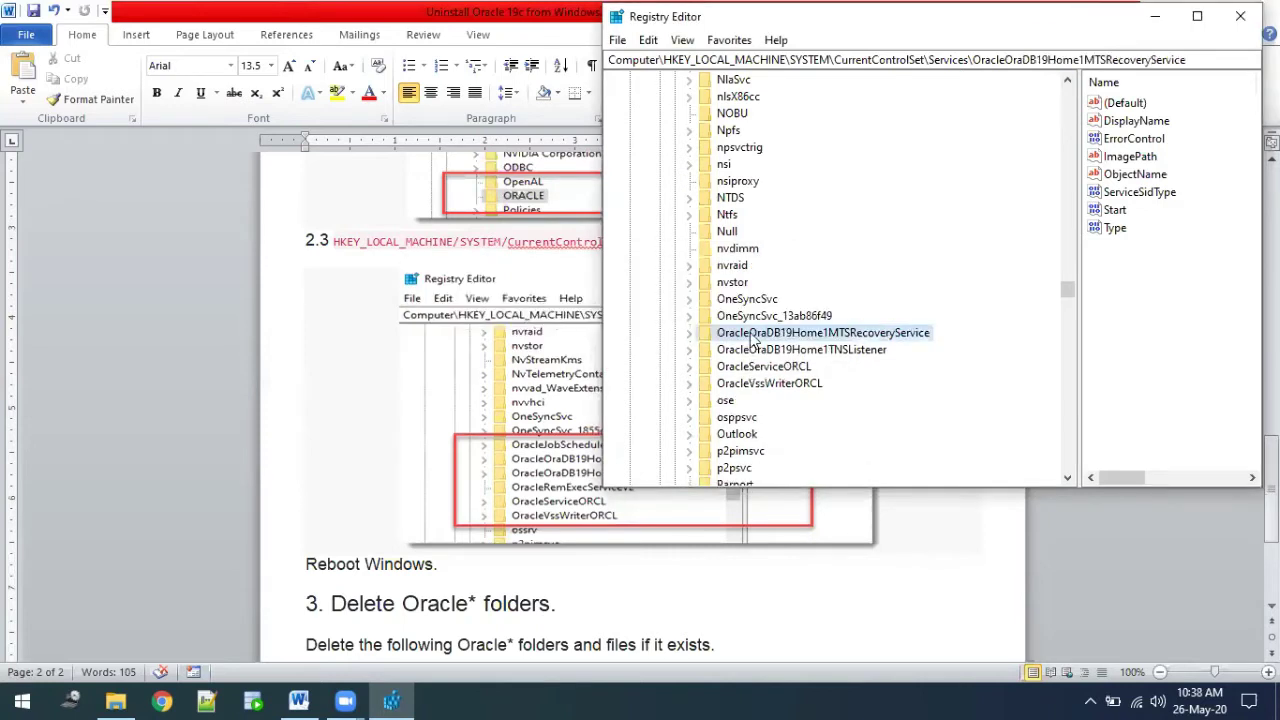
- Delete the OracleOraDB19Home1MTSRecoveryService and OracleOraDB19Home1TNSListener keys from Services
{"action": "right_click", "coordinate": [752, 341]}
{"action": "left_click", "coordinate": [780, 420]}
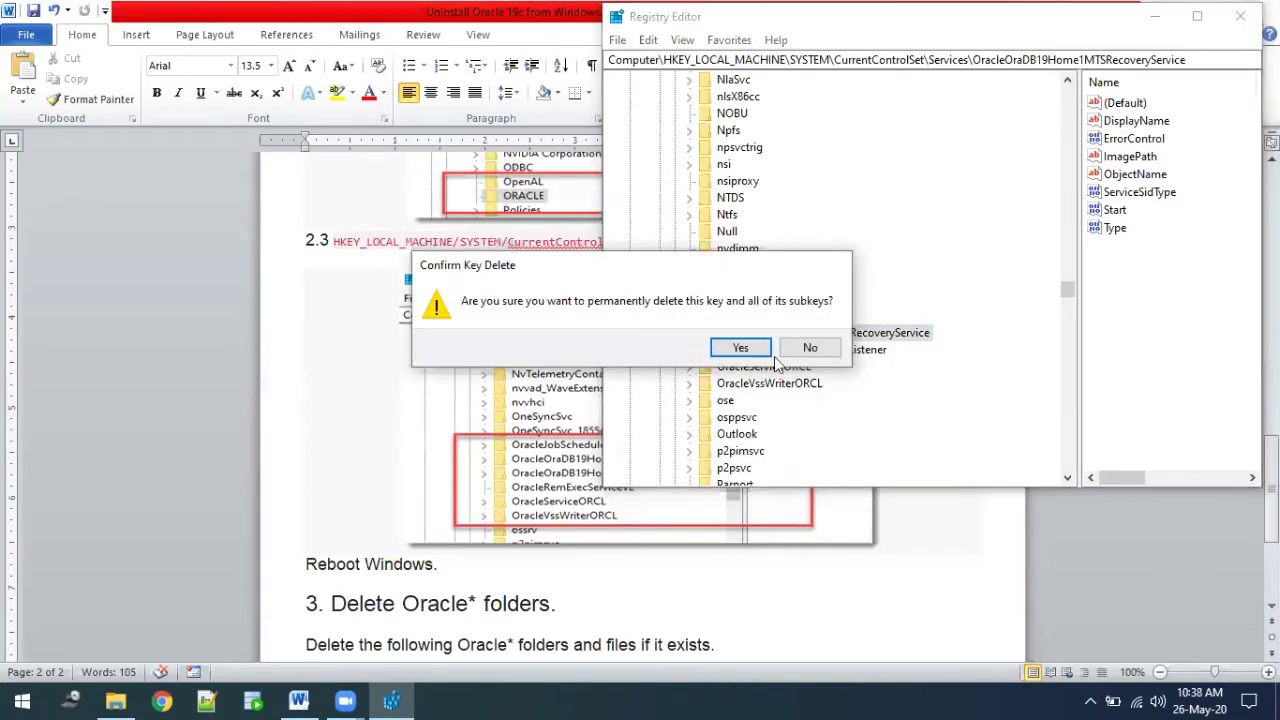
{"action": "left_click", "coordinate": [740, 348]}
{"action": "right_click", "coordinate": [752, 343]}
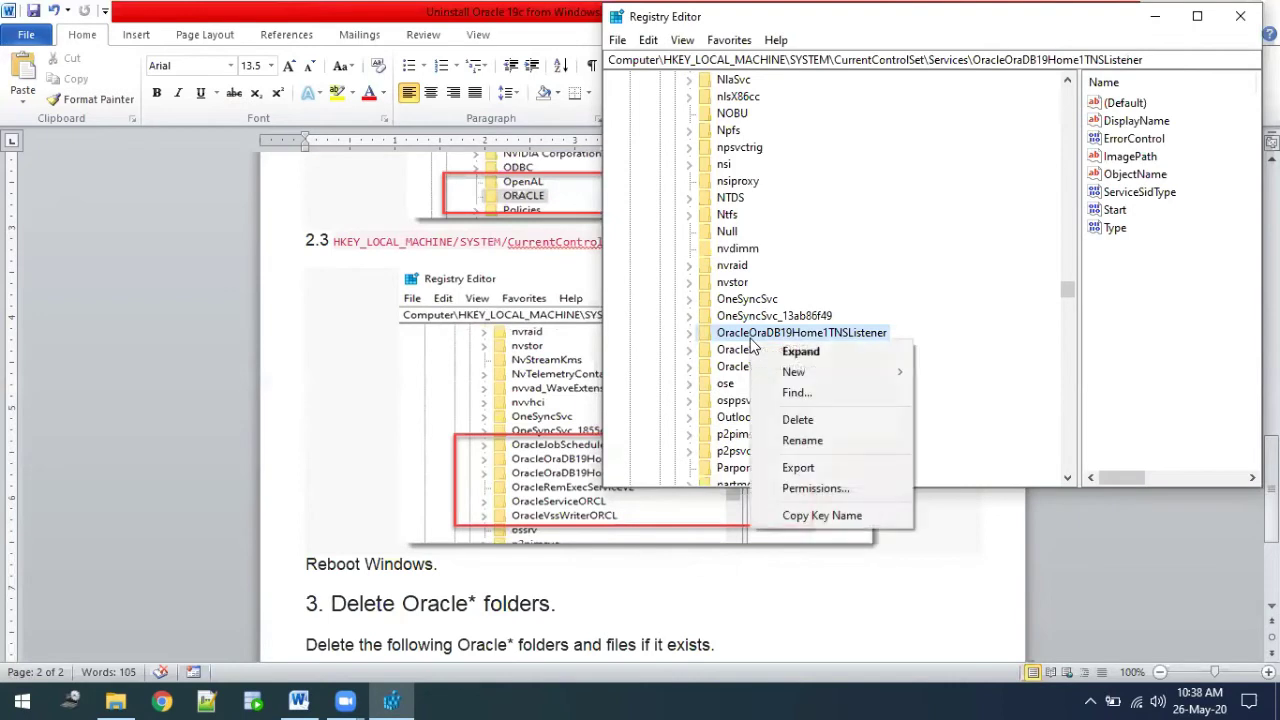
{"action": "left_click", "coordinate": [778, 418]}
{"action": "left_click", "coordinate": [740, 349]}
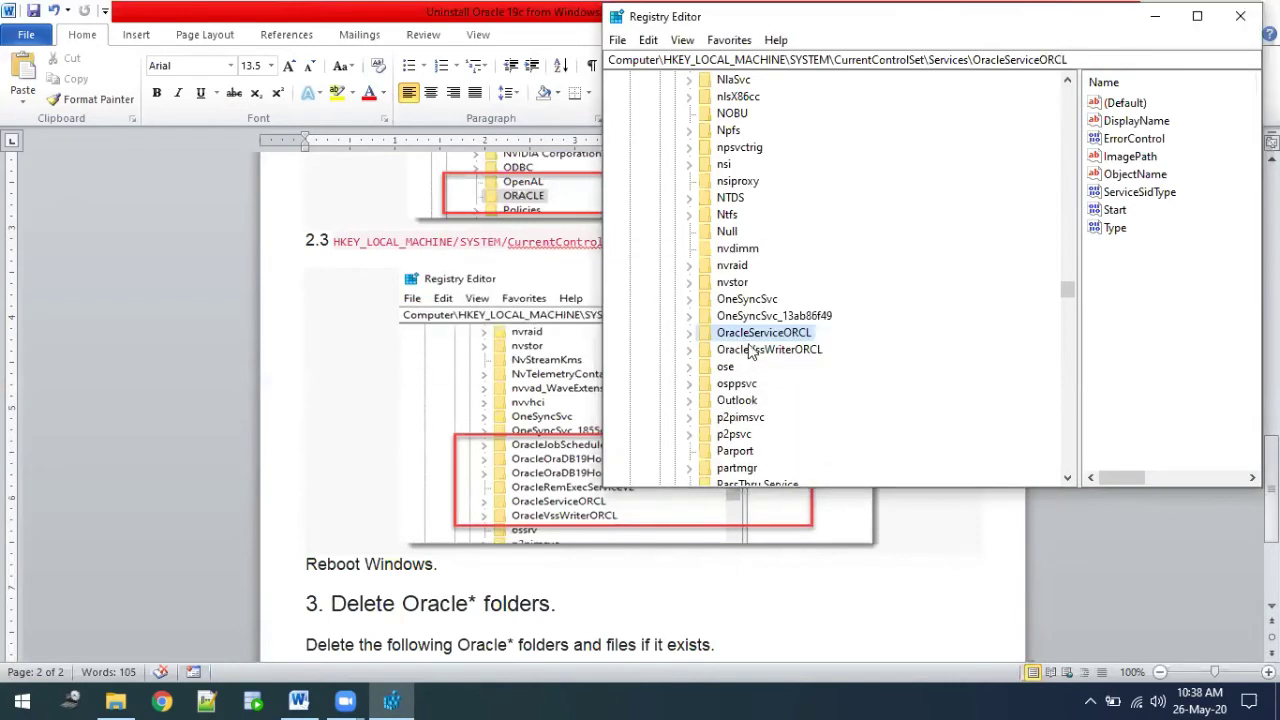
- Delete the OracleServiceORCL and OracleVssWriterORCL keys from Services
{"action": "right_click", "coordinate": [745, 338]}
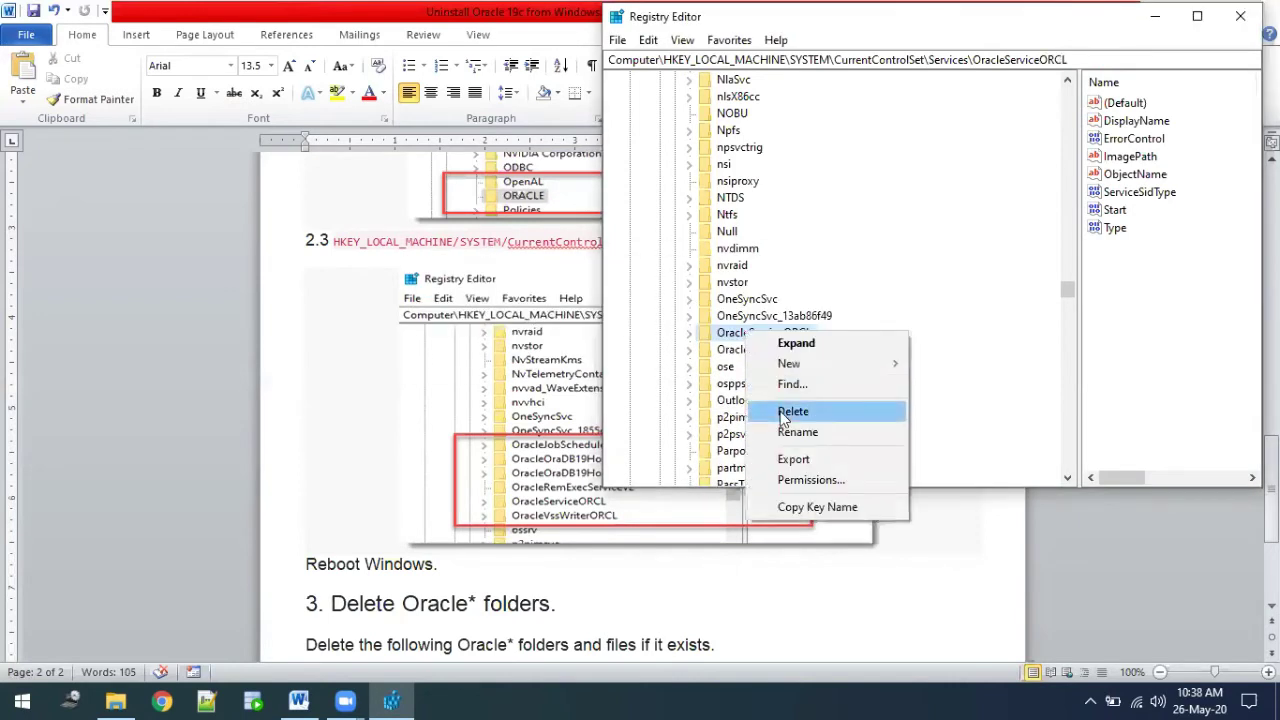
{"action": "left_click", "coordinate": [790, 409]}
{"action": "key", "text": "Return"}
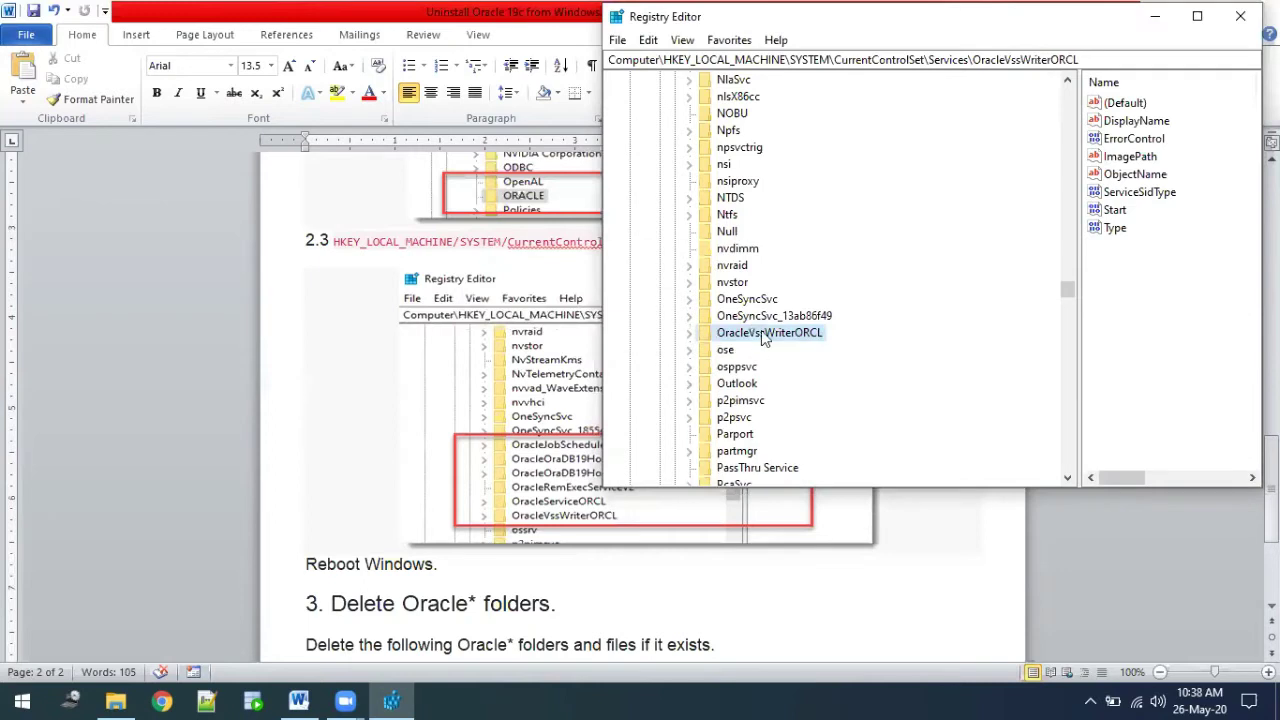
{"action": "right_click", "coordinate": [763, 338]}
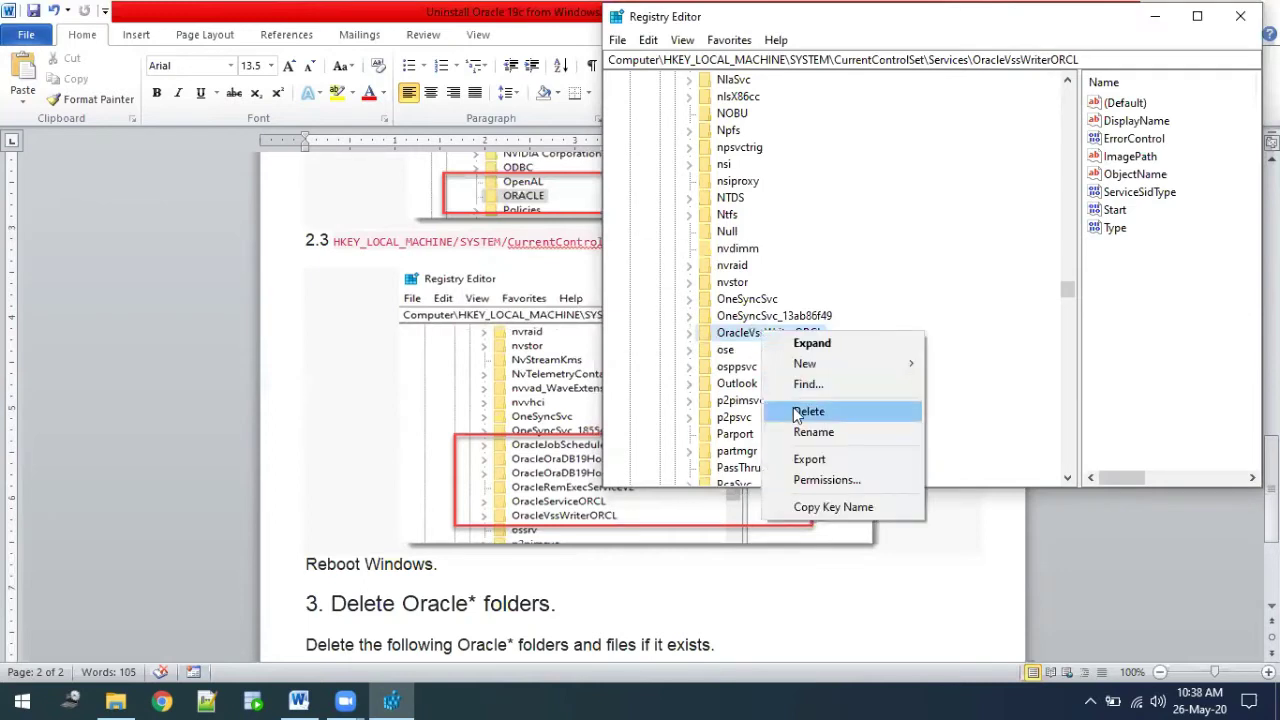
{"action": "left_click", "coordinate": [793, 408]}
{"action": "left_click", "coordinate": [750, 348]}
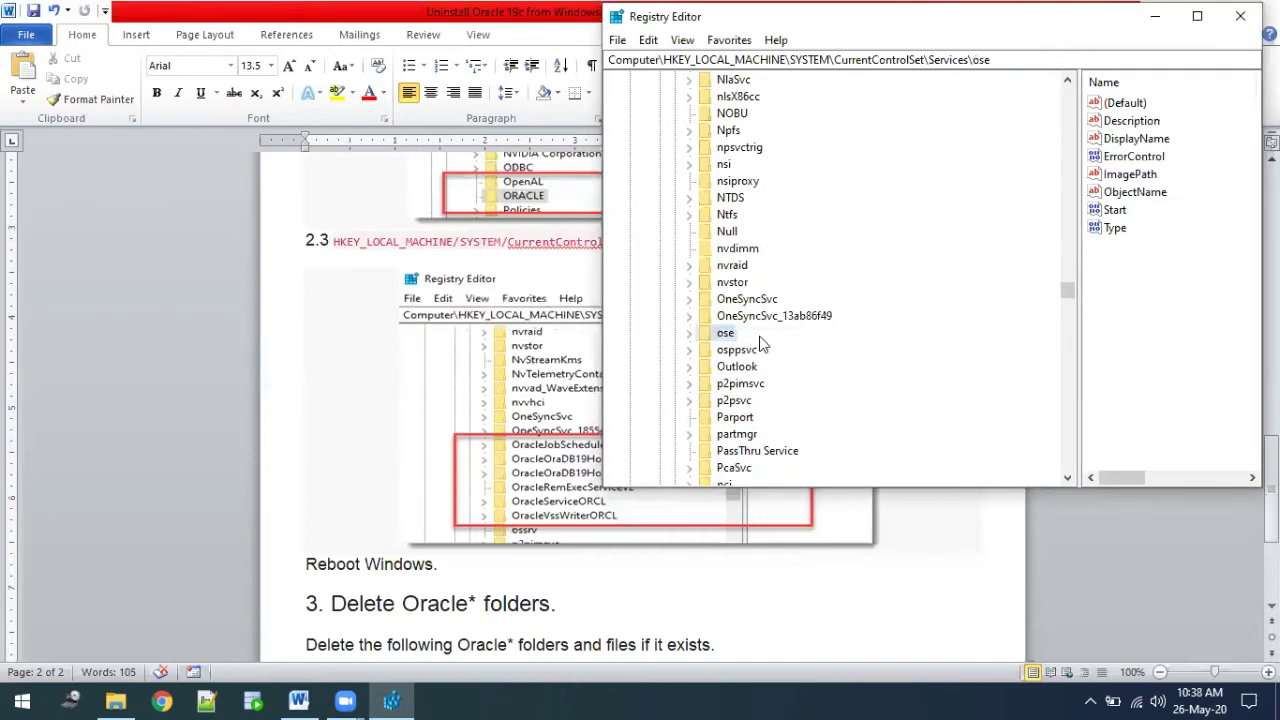
- Check the rest of the Services list for leftover Oracle keys and close the Registry Editor
{"action": "scroll", "coordinate": [783, 322], "scroll_direction": "down", "scroll_amount": 15}
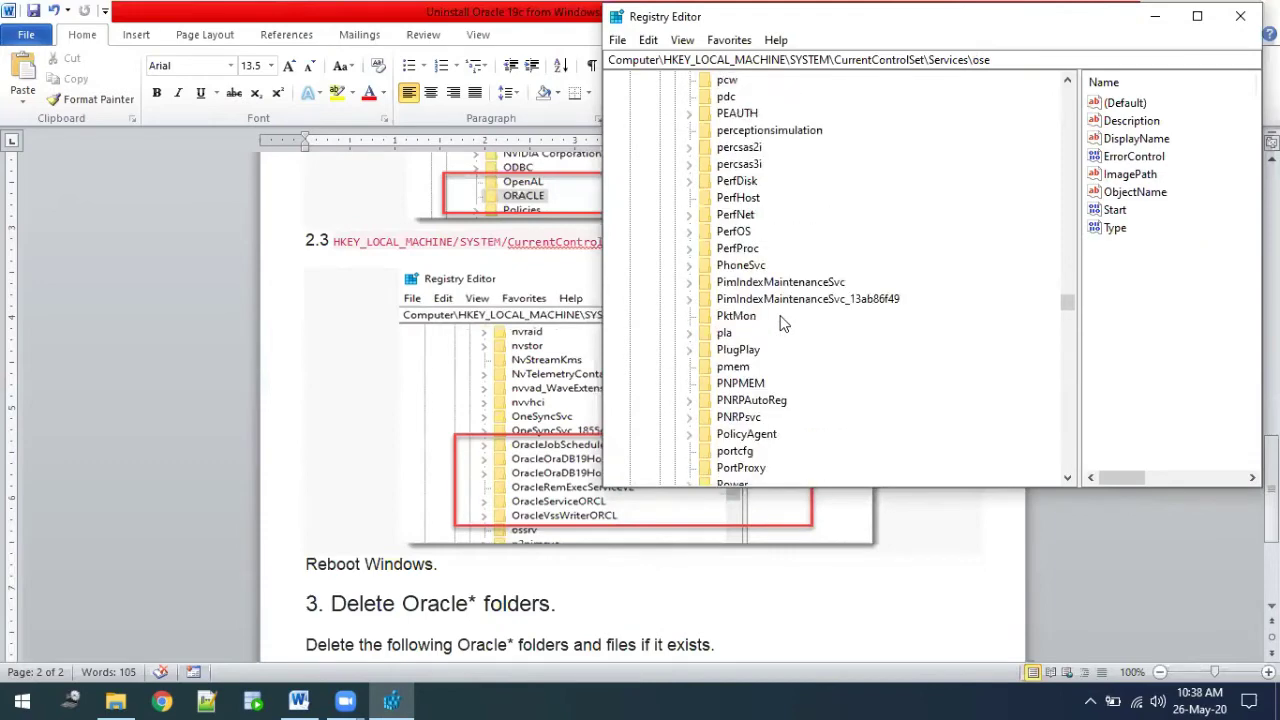
{"action": "scroll", "coordinate": [783, 322], "scroll_direction": "down", "scroll_amount": 15}
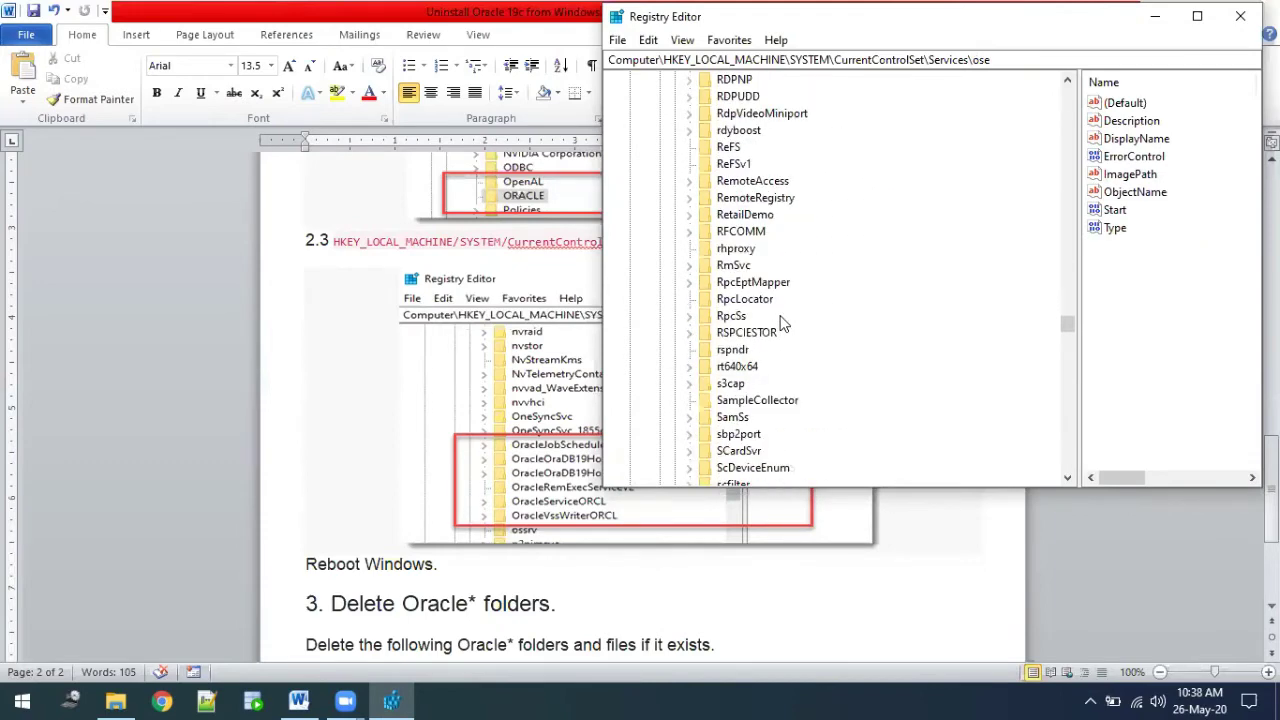
{"action": "scroll", "coordinate": [783, 322], "scroll_direction": "down", "scroll_amount": 5}
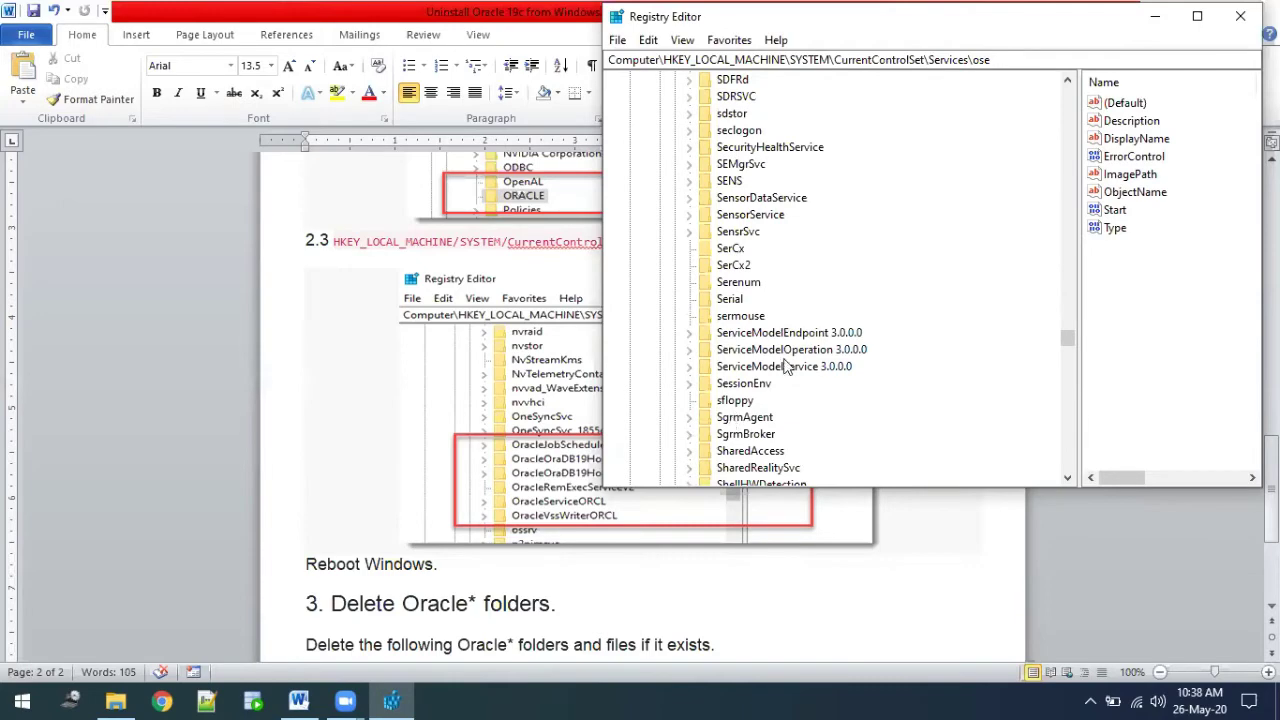
{"action": "left_click", "coordinate": [1240, 16]}
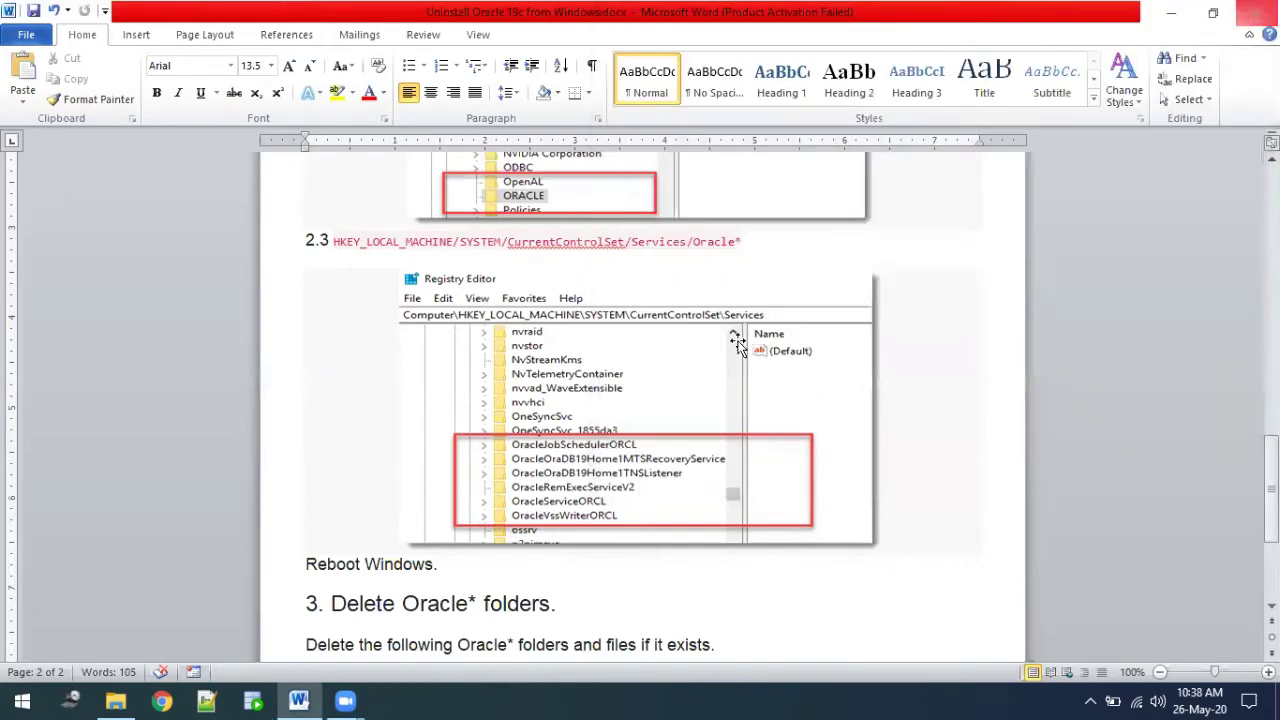
- Read the guide's section 3 on deleting Oracle folders and open the app folder on Local Disk (F:) in File Explorer
{"action": "scroll", "coordinate": [530, 510], "scroll_direction": "down", "scroll_amount": 2}
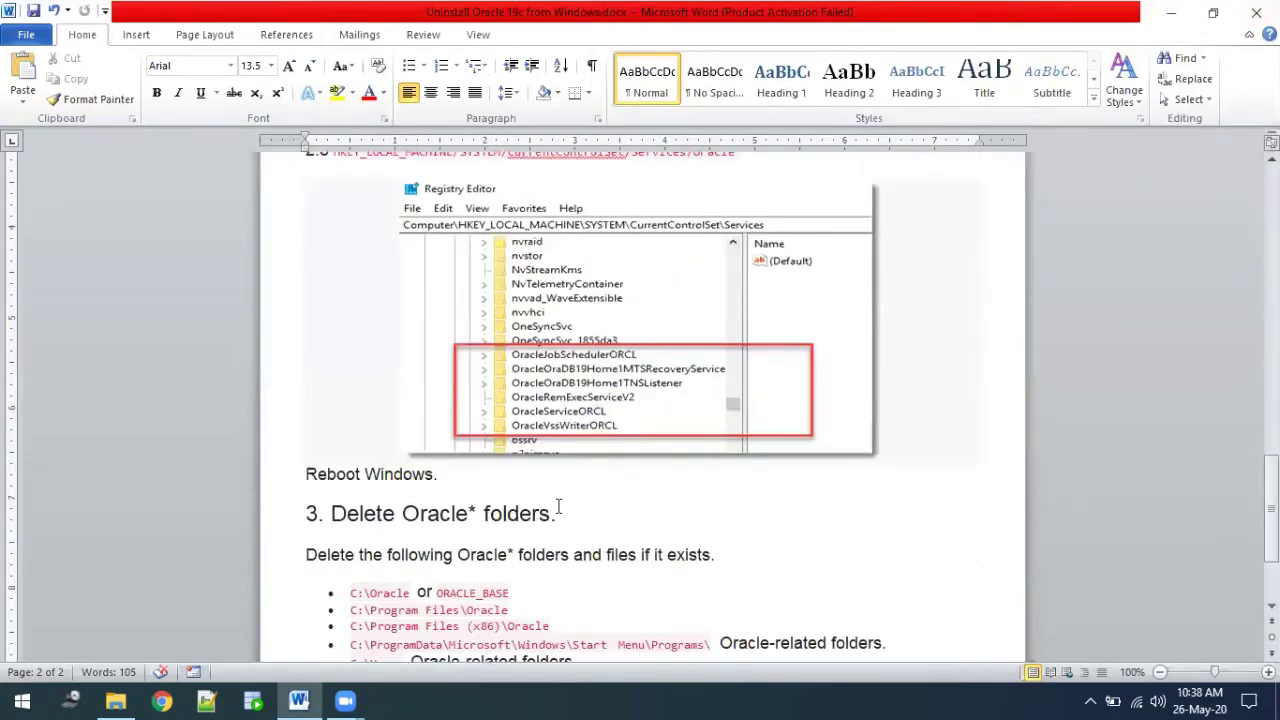
{"action": "scroll", "coordinate": [560, 511], "scroll_direction": "down", "scroll_amount": 2}
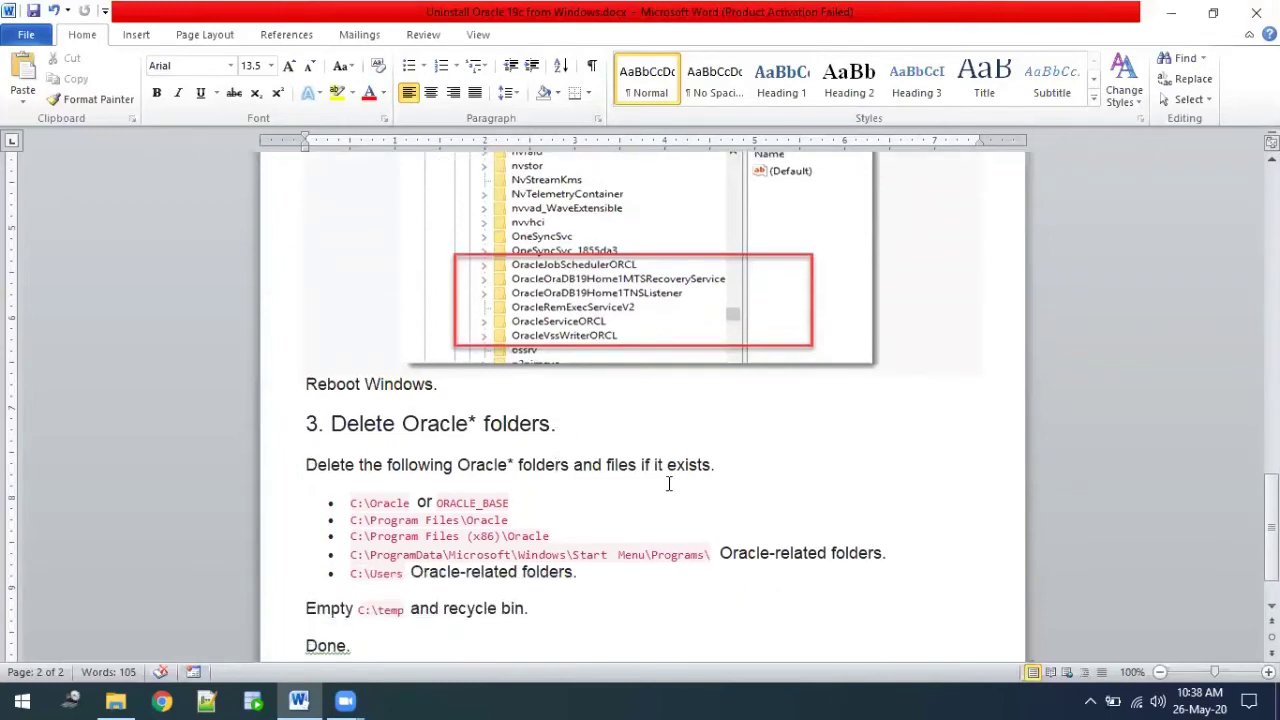
{"action": "left_click", "coordinate": [120, 700]}
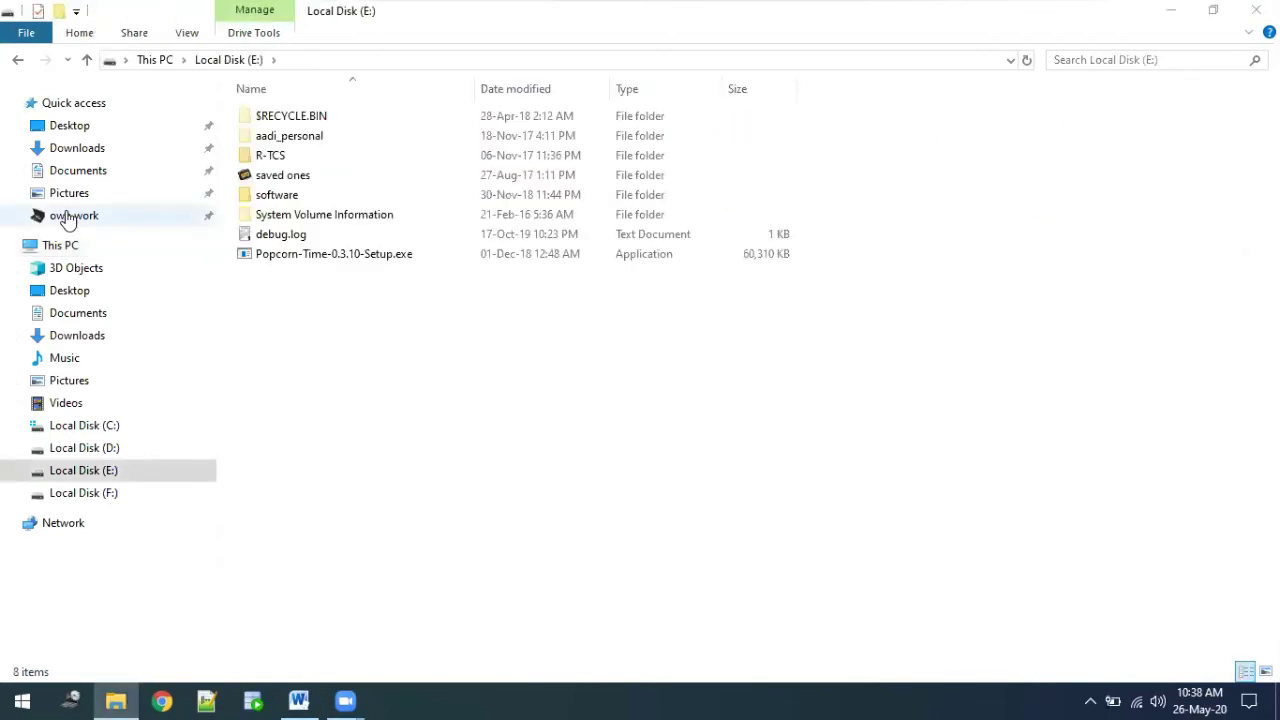
{"action": "left_click", "coordinate": [87, 59]}
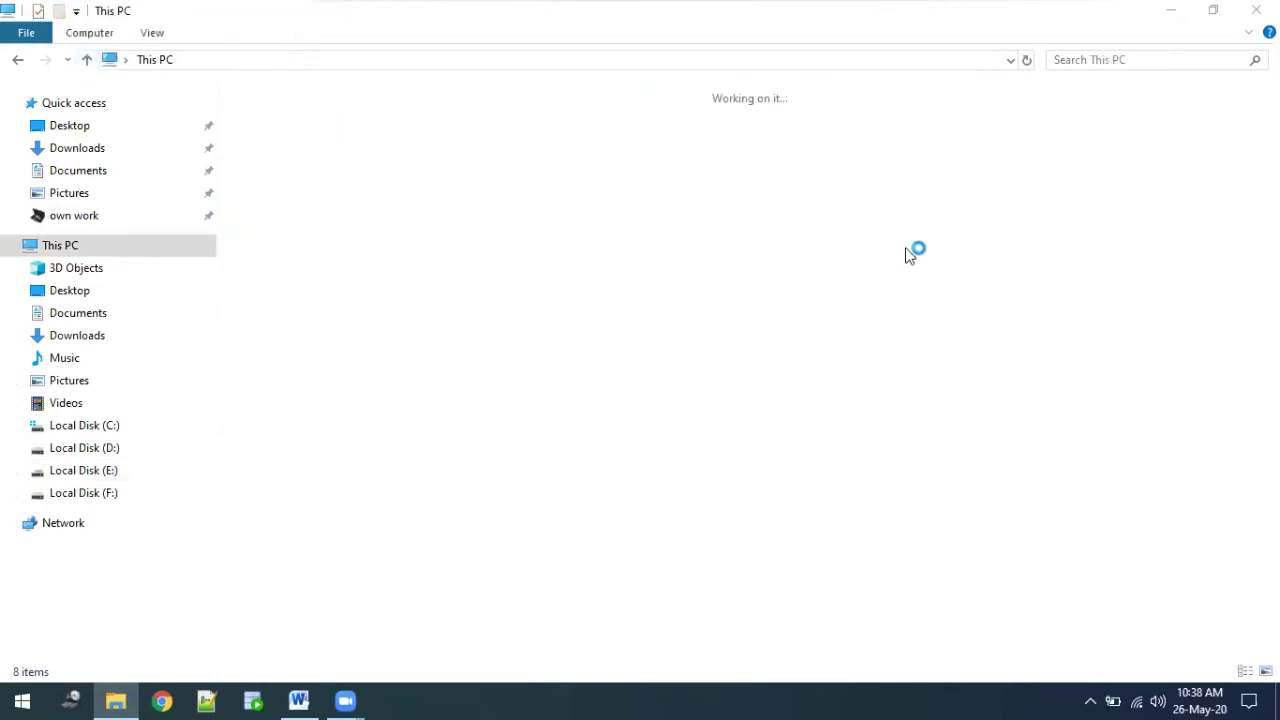
{"action": "double_click", "coordinate": [973, 246]}
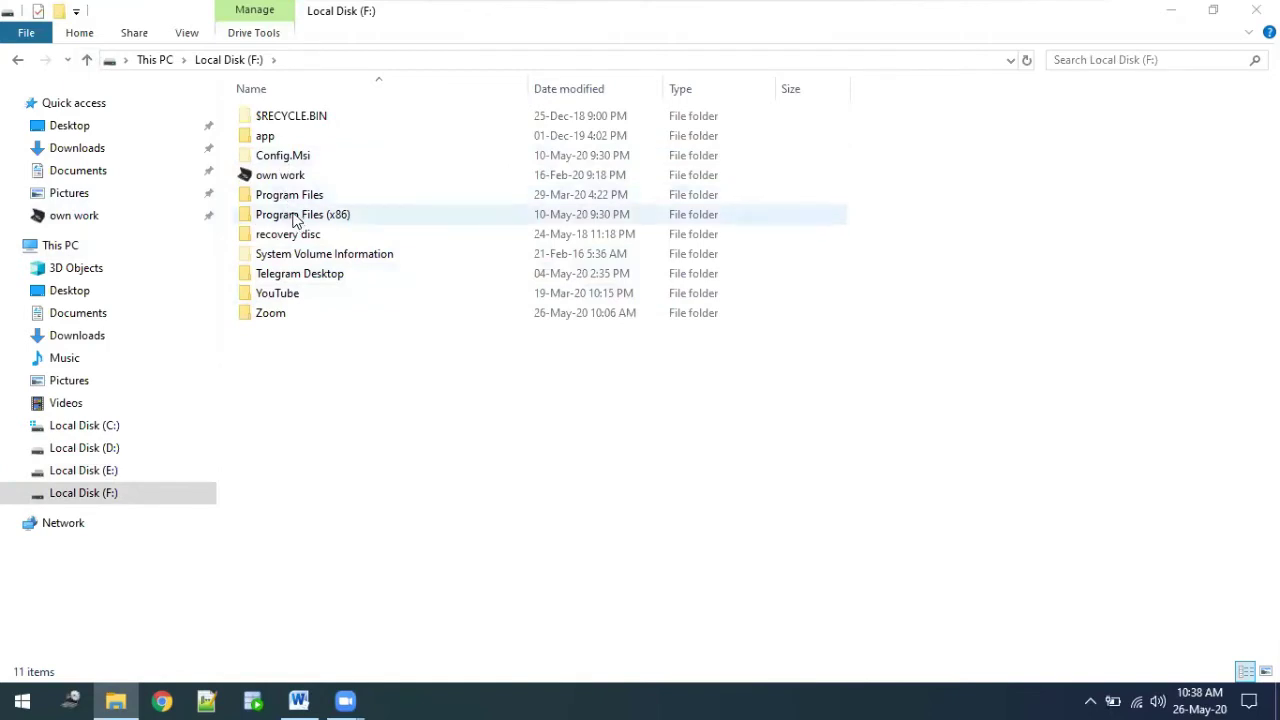
{"action": "double_click", "coordinate": [281, 135]}
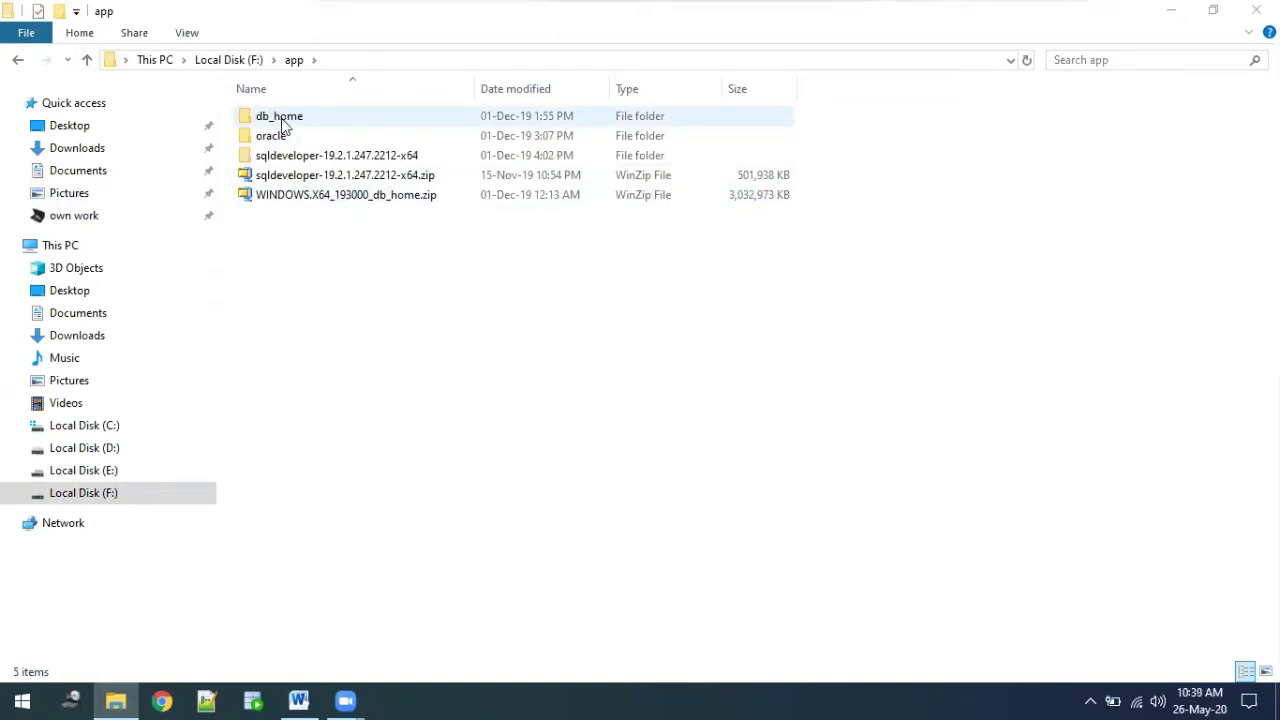
- Delete the db_home folder from the app folder on Local Disk (F:)
{"action": "left_click", "coordinate": [284, 121]}
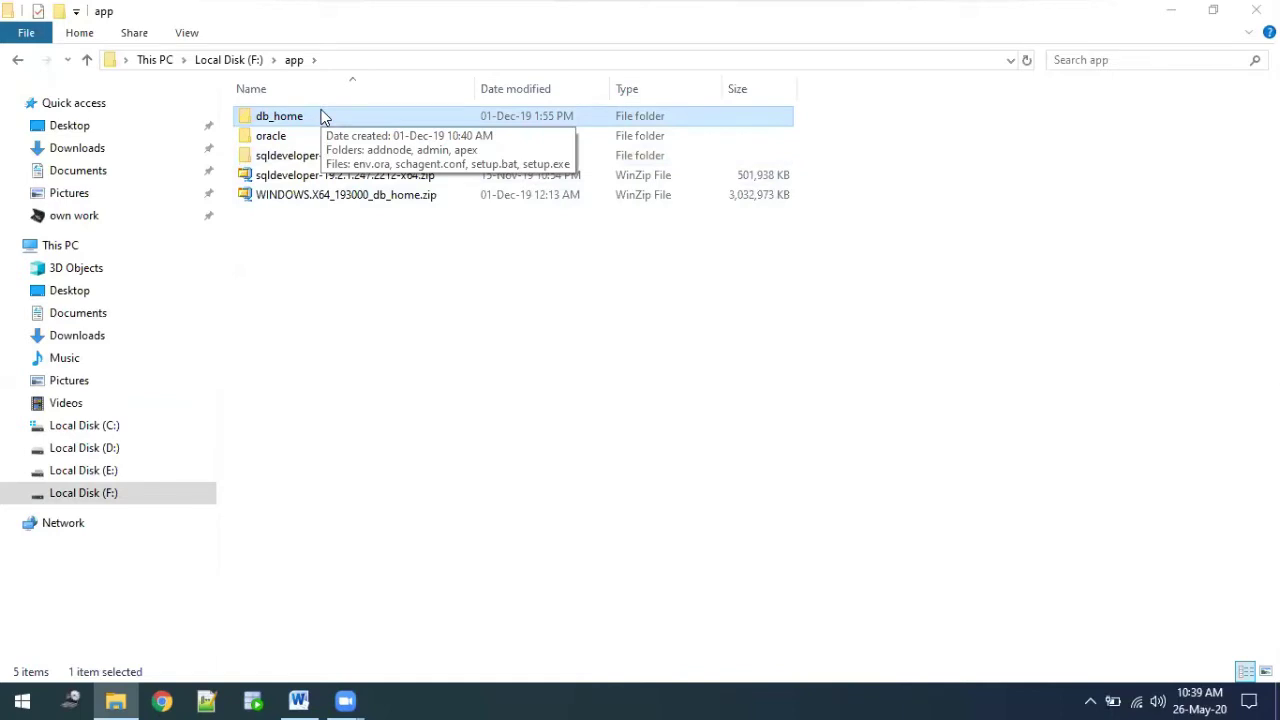
{"action": "key", "text": "Delete"}
{"action": "key", "text": "Escape"}
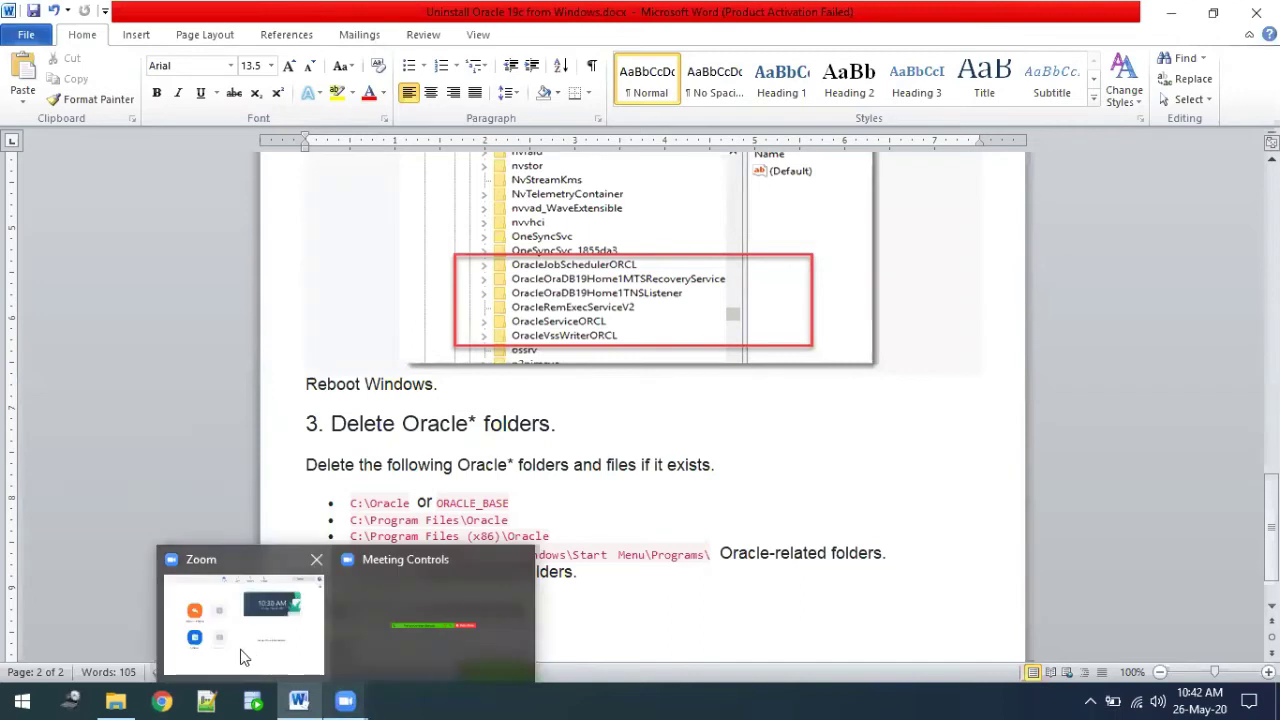
- Delete the oracle folder from the app folder on Local Disk (F:)
{"action": "mouse_move", "coordinate": [115, 700]}
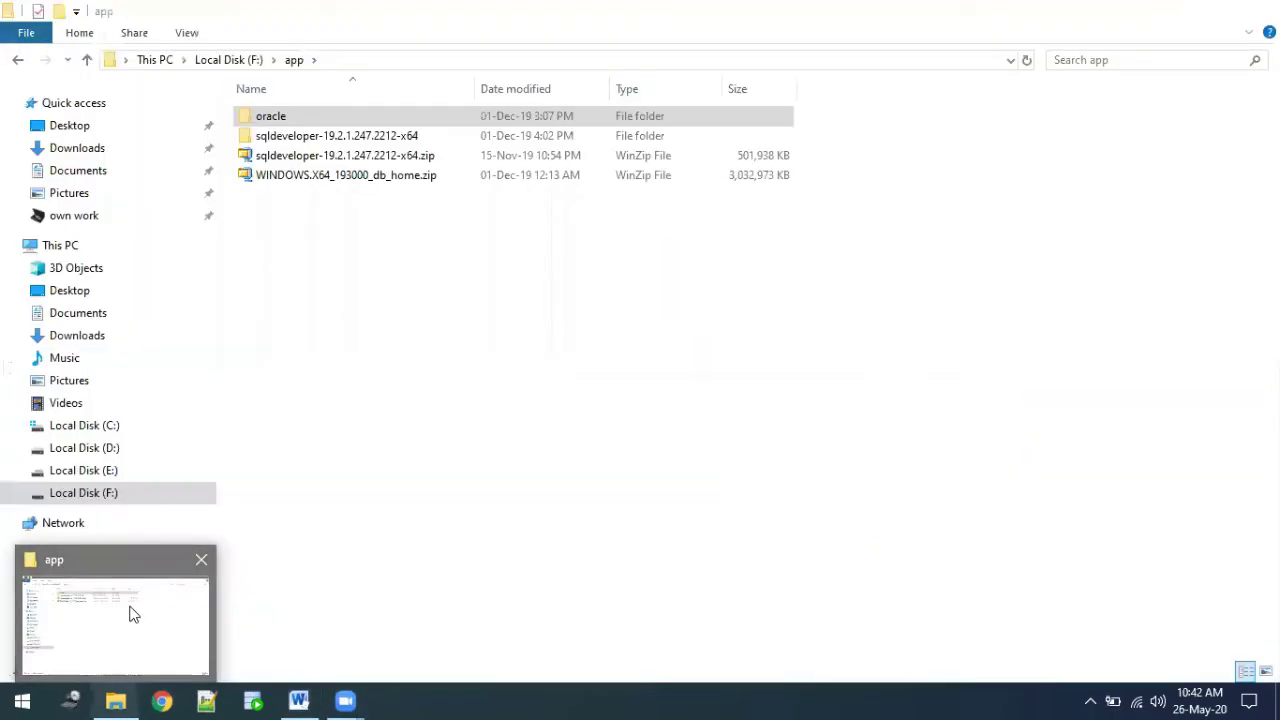
{"action": "left_click", "coordinate": [129, 612]}
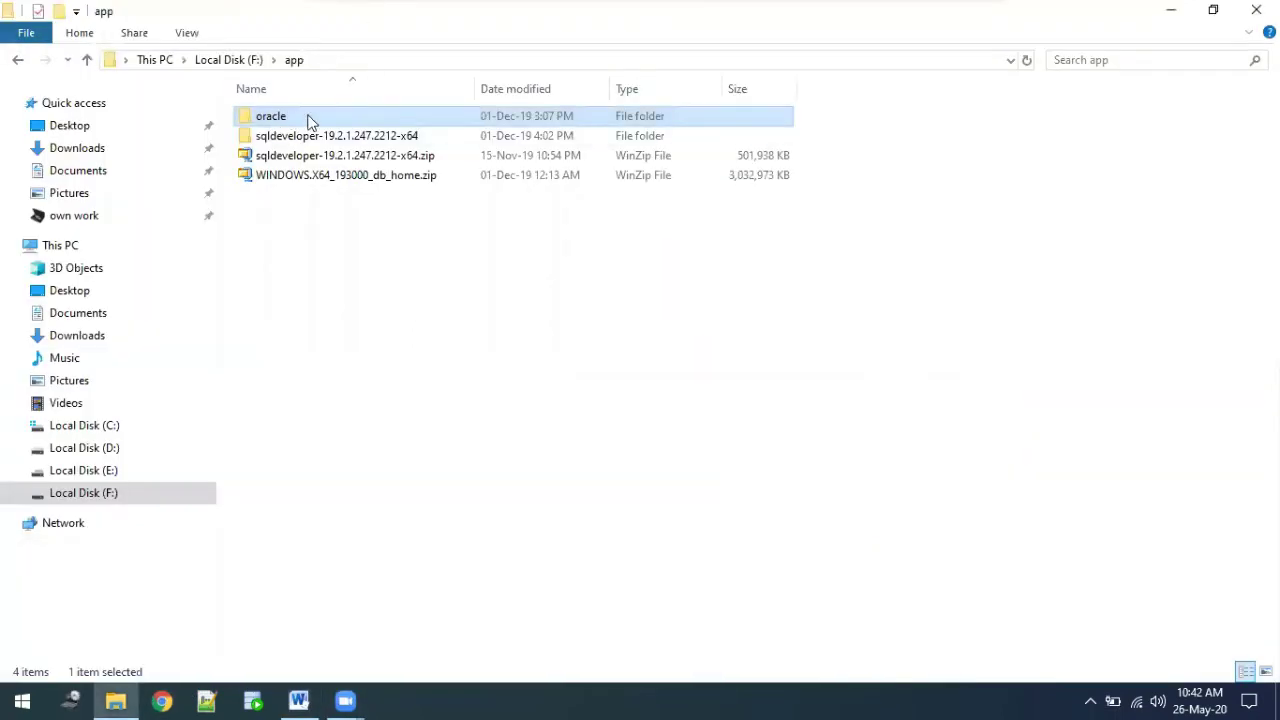
{"action": "double_click", "coordinate": [283, 118]}
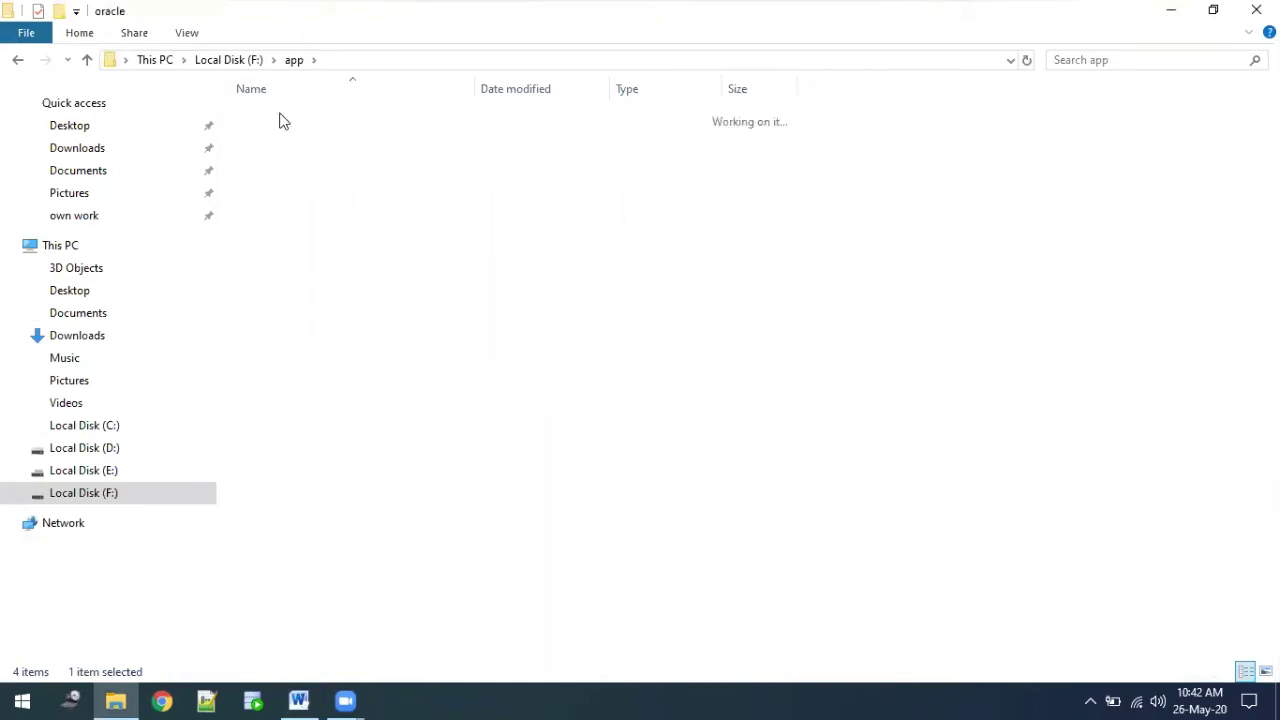
{"action": "left_click", "coordinate": [87, 62]}
{"action": "key", "text": "Delete"}
{"action": "key", "text": "Escape"}
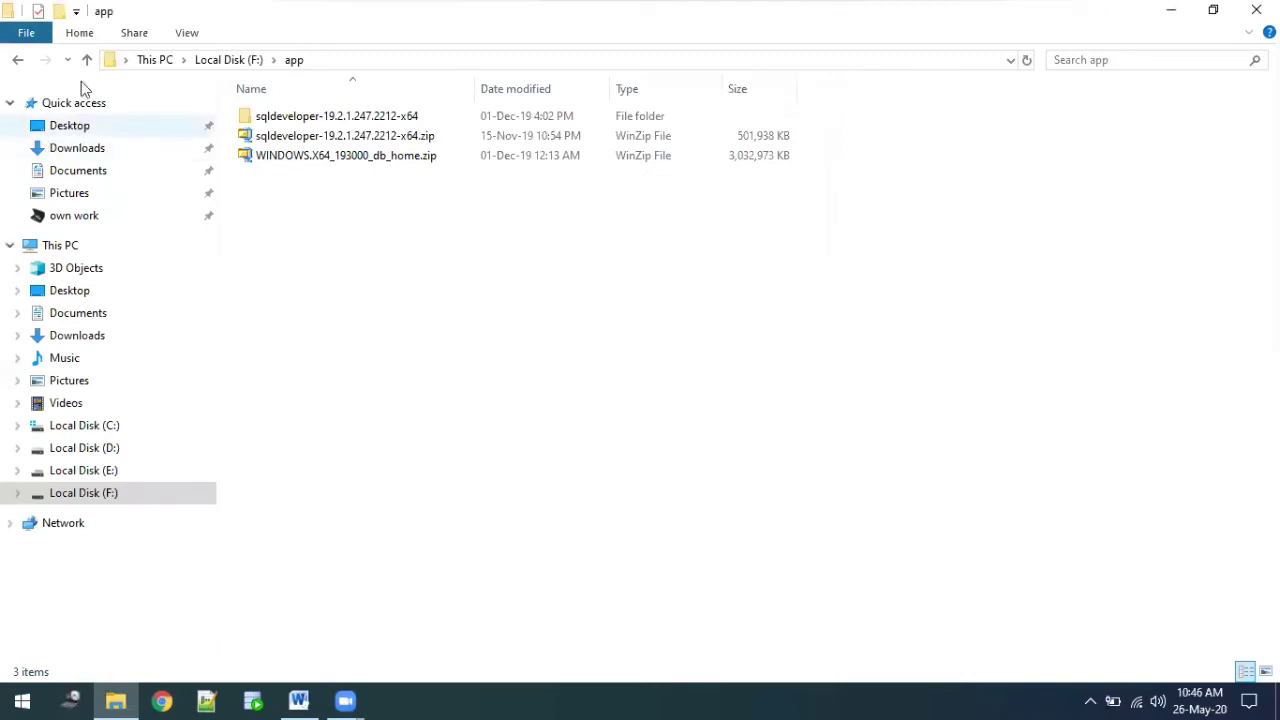
- Consult the guide's folder list and check Program Files (x86) on Local Disk (F:) and Local Disk (C:) for Oracle folders
{"action": "left_click", "coordinate": [300, 700]}
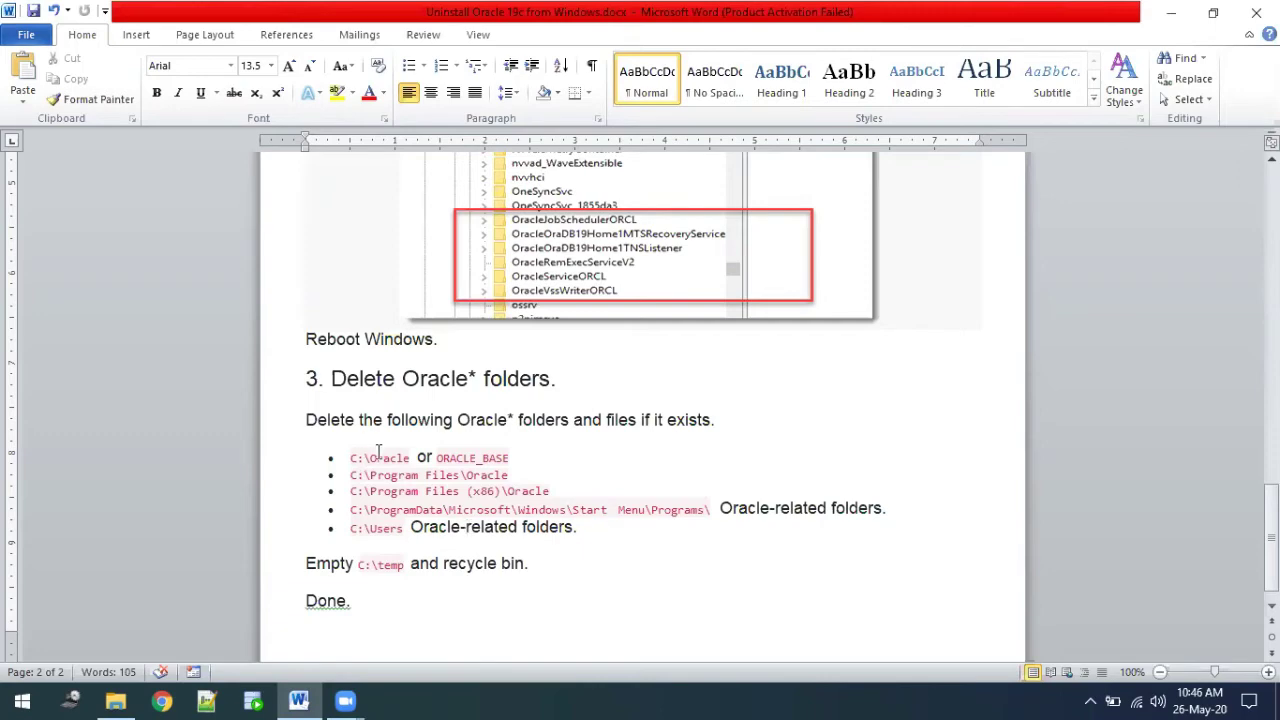
{"action": "left_click", "coordinate": [118, 698]}
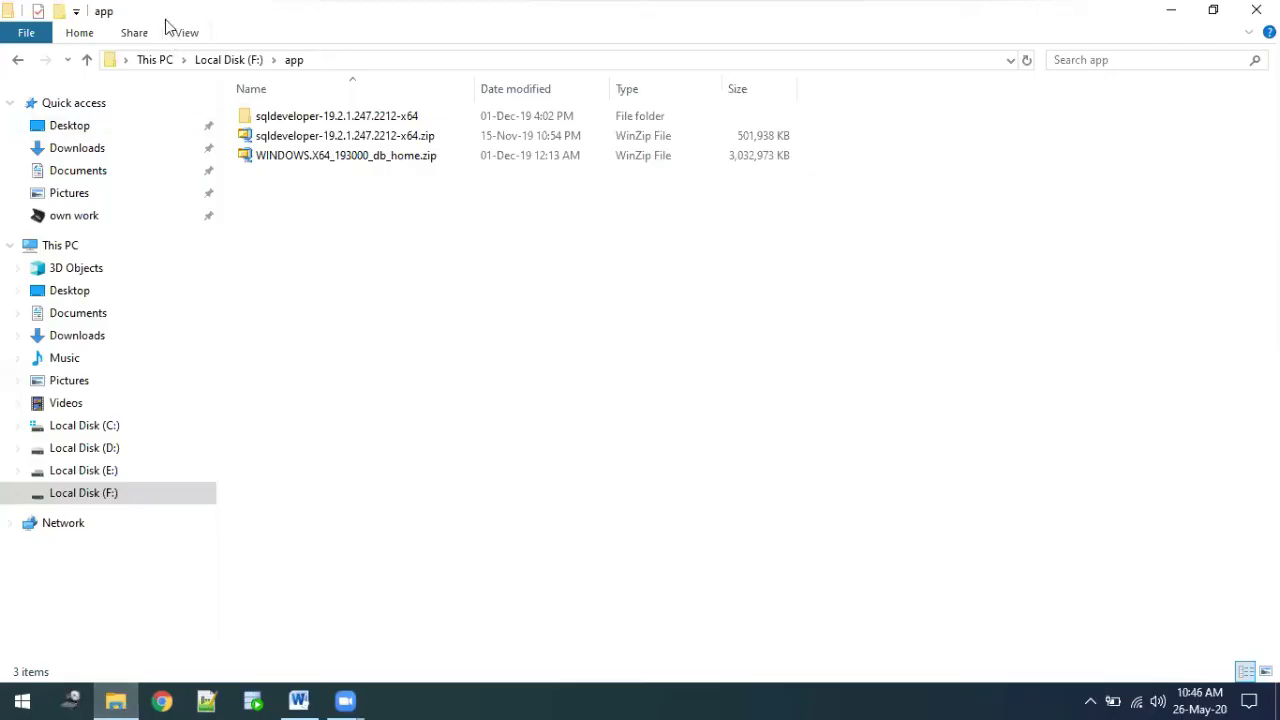
{"action": "left_click", "coordinate": [87, 59]}
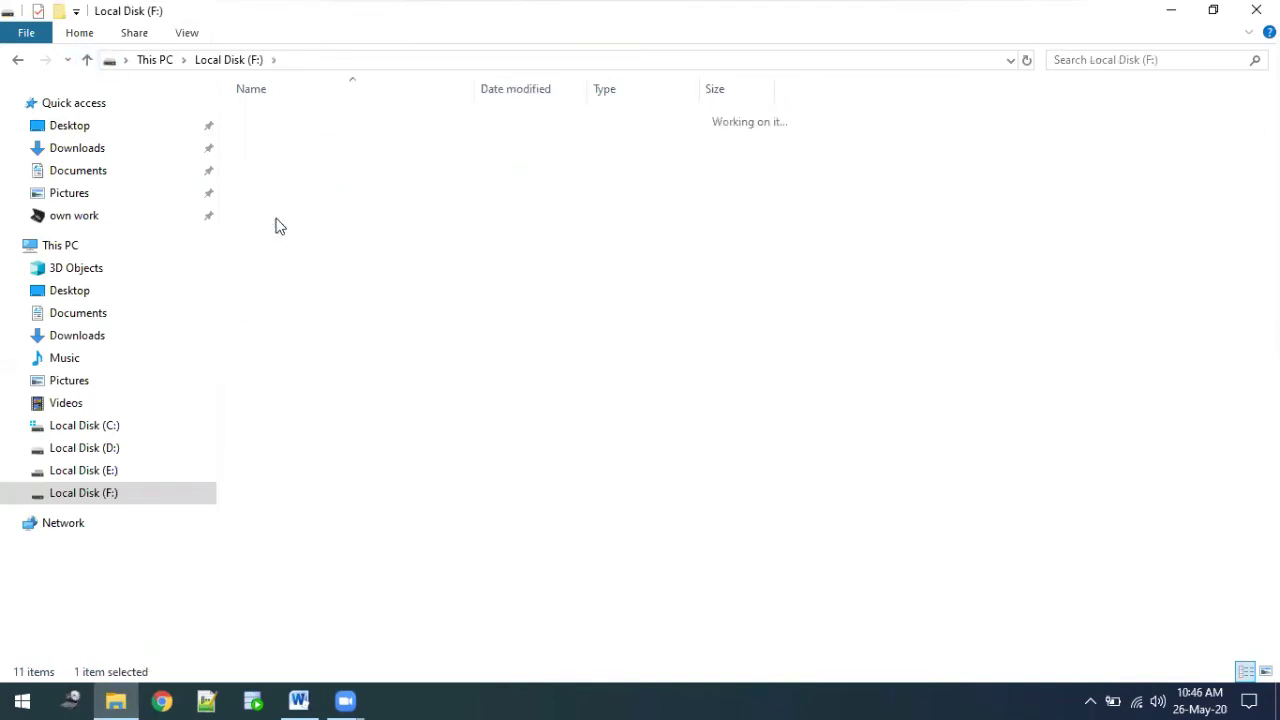
{"action": "double_click", "coordinate": [279, 226]}
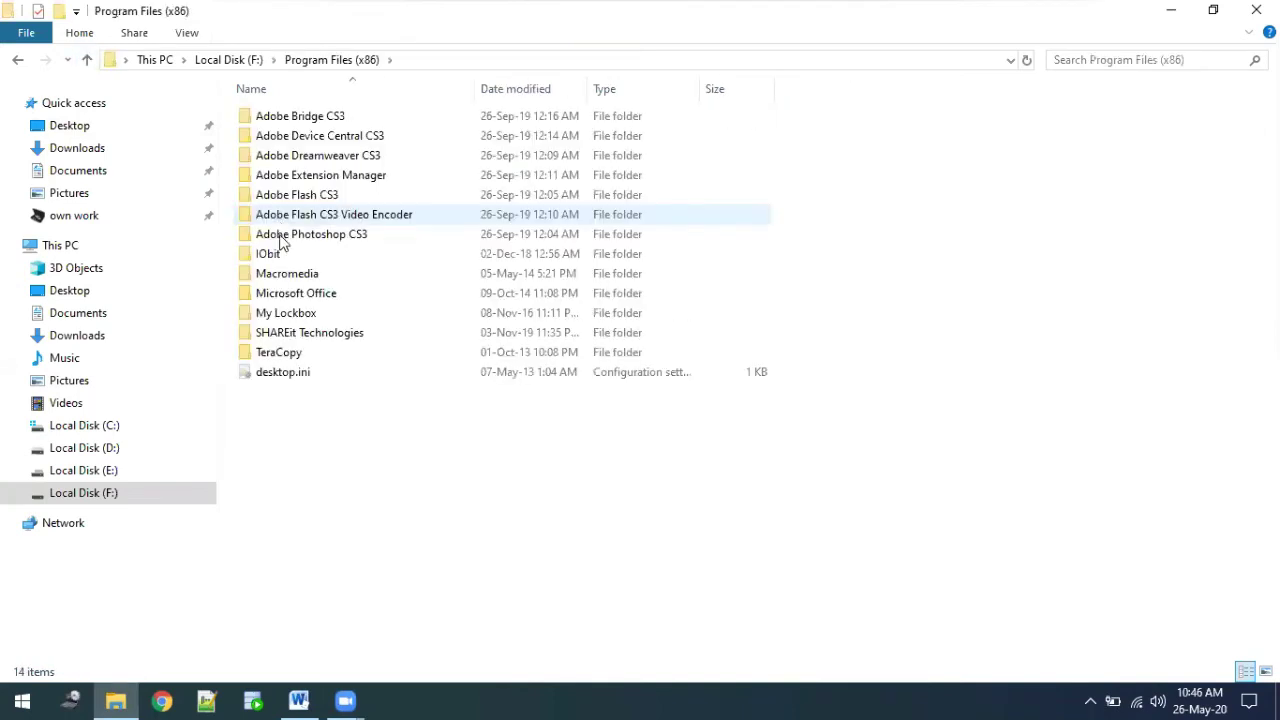
{"action": "left_click", "coordinate": [87, 59]}
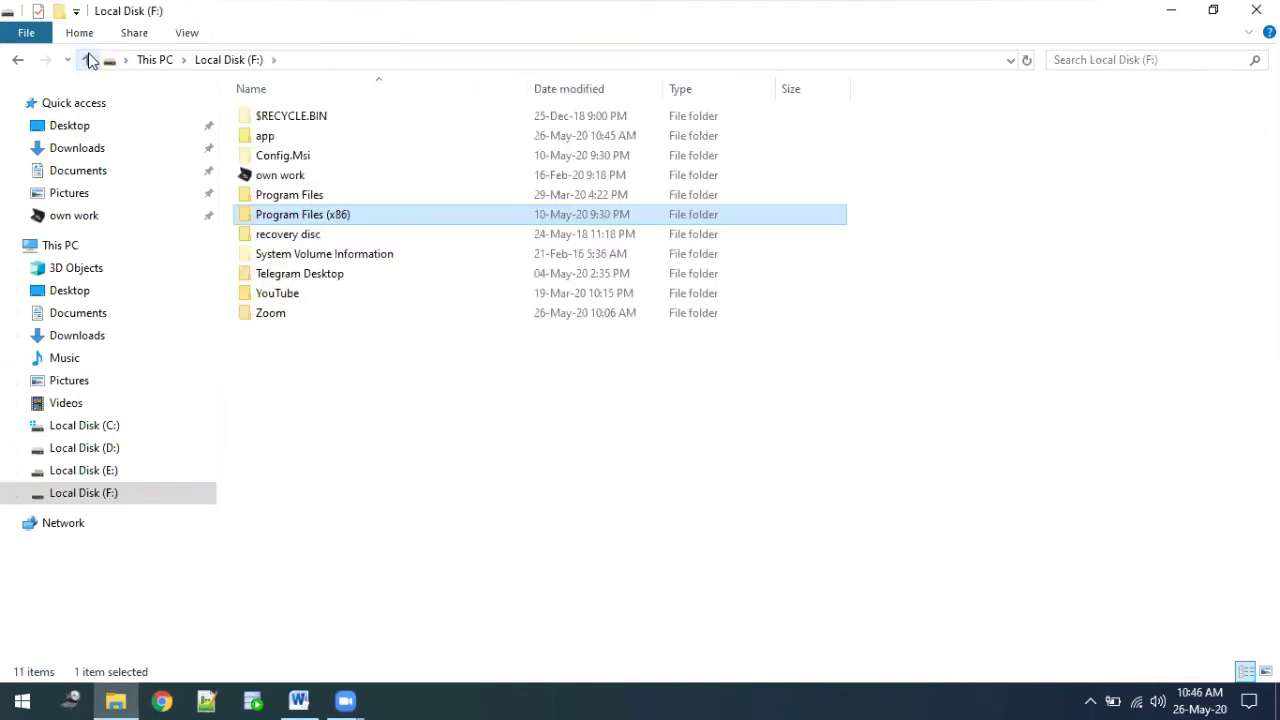
{"action": "left_click", "coordinate": [88, 426]}
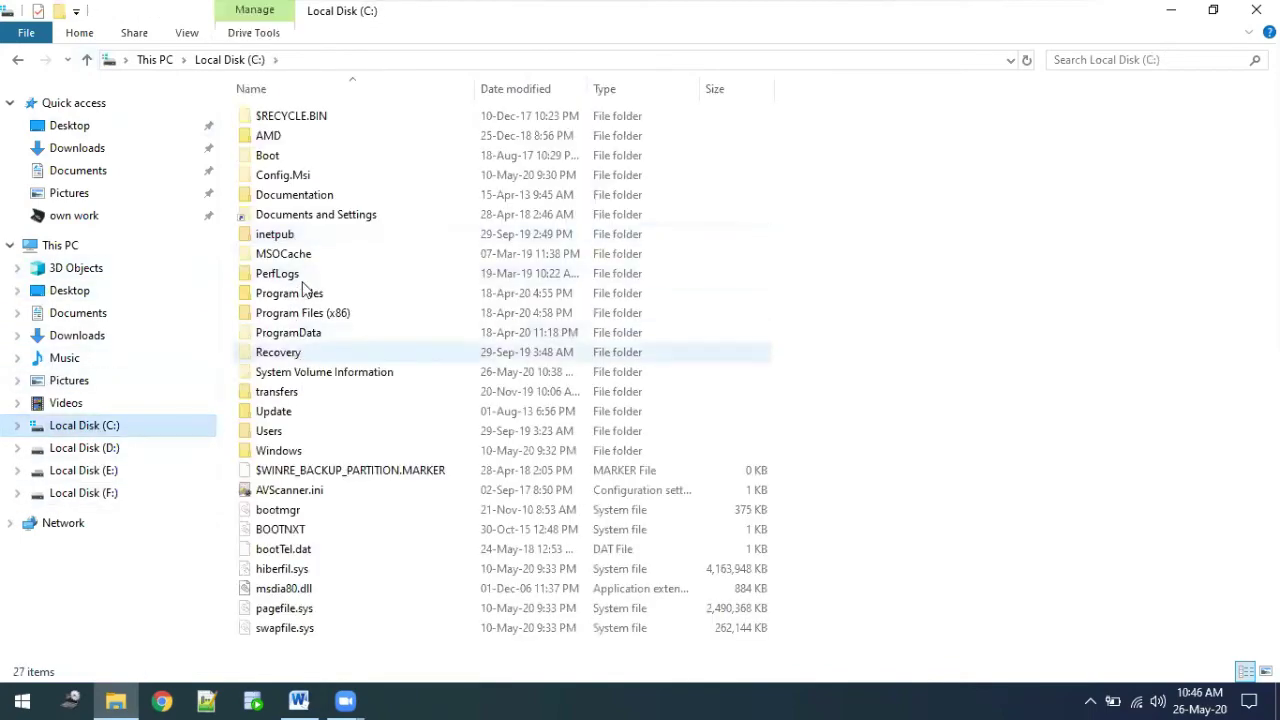
{"action": "double_click", "coordinate": [307, 318]}
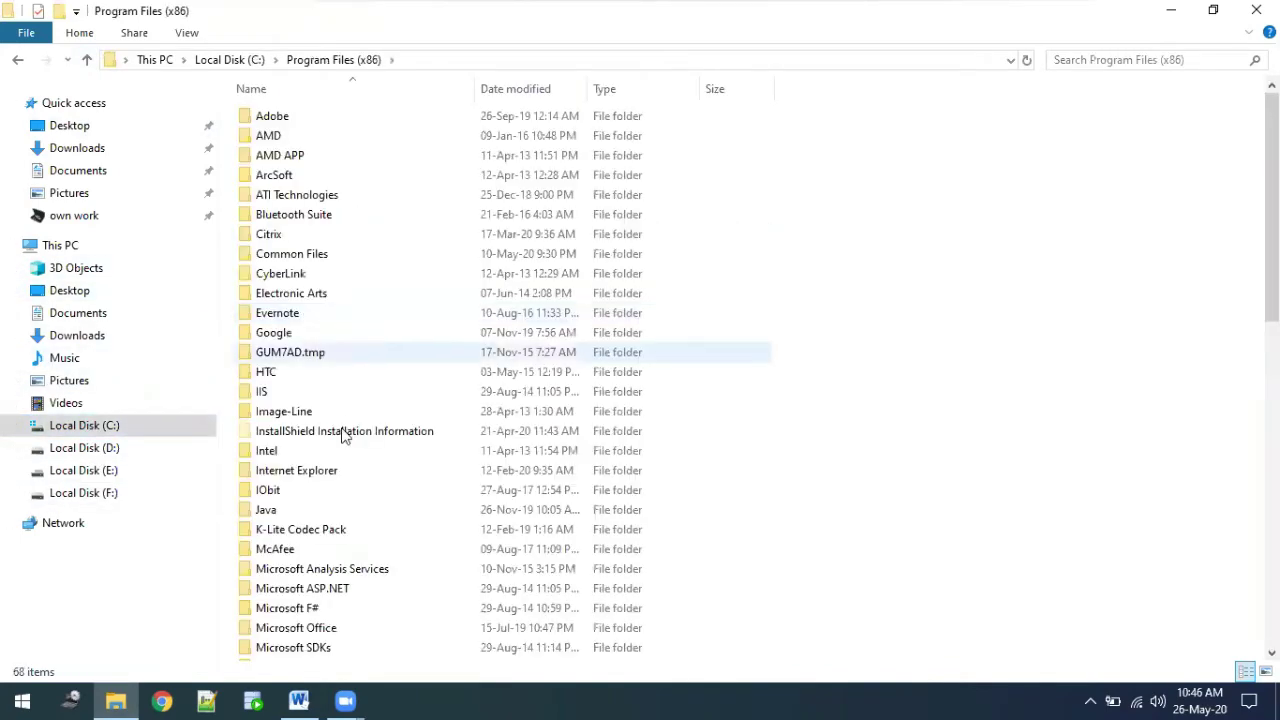
{"action": "scroll", "coordinate": [337, 450], "scroll_direction": "down", "scroll_amount": 9}
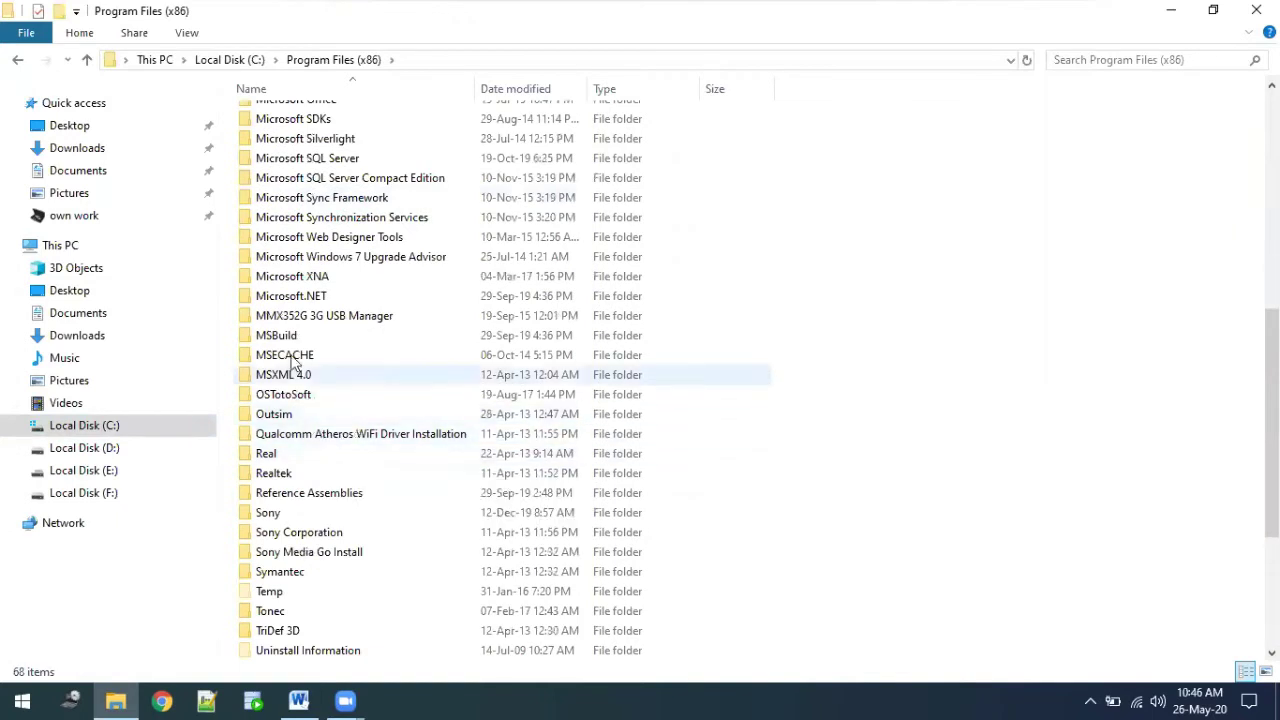
{"action": "scroll", "coordinate": [290, 400], "scroll_direction": "down", "scroll_amount": 1}
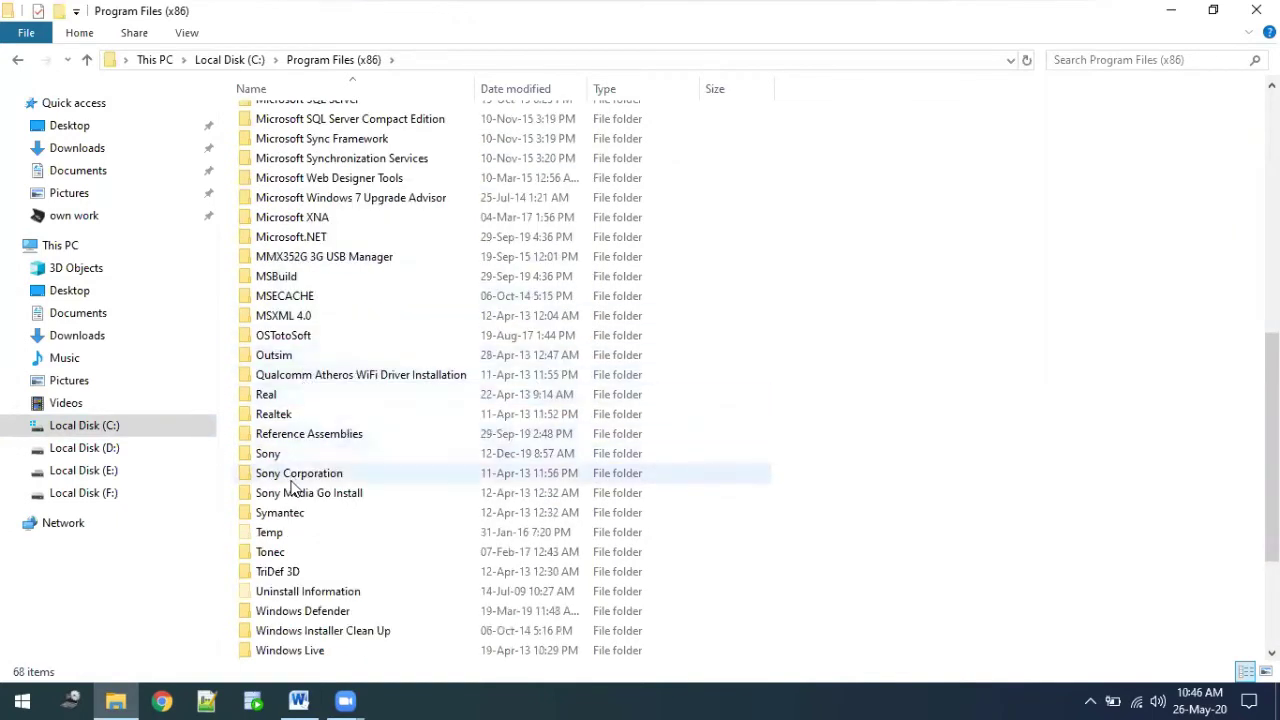
{"action": "scroll", "coordinate": [296, 481], "scroll_direction": "down", "scroll_amount": 1}
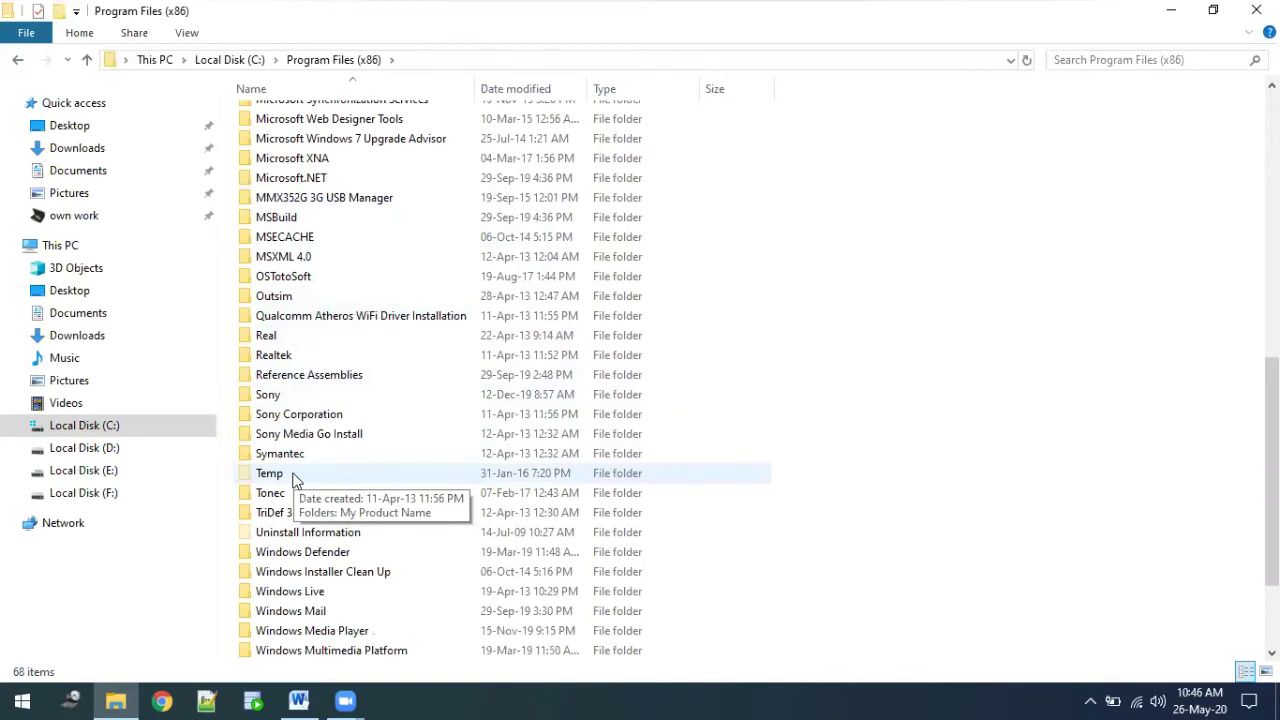
{"action": "scroll", "coordinate": [296, 481], "scroll_direction": "down", "scroll_amount": 2}
{"action": "scroll", "coordinate": [300, 491], "scroll_direction": "up", "scroll_amount": 8}
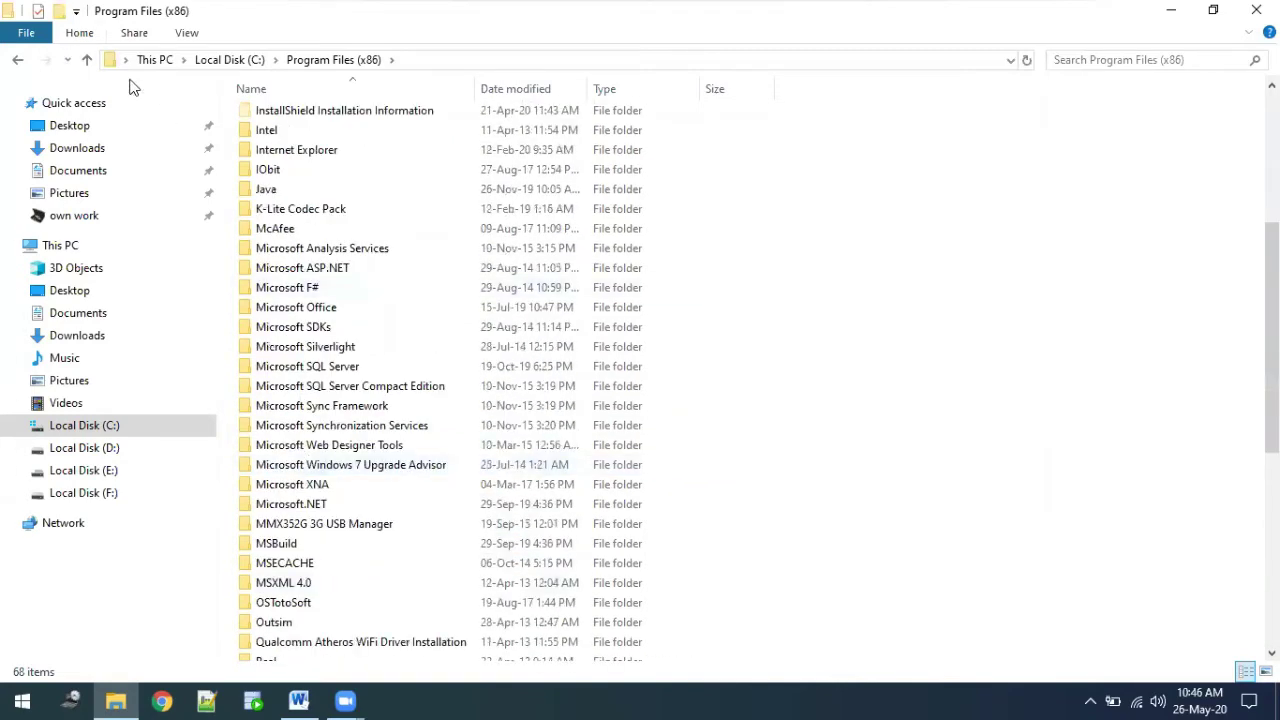
- Delete the Oracle folder from Program Files on Local Disk (C:)
{"action": "left_click", "coordinate": [87, 59]}
{"action": "double_click", "coordinate": [287, 293]}
{"action": "scroll", "coordinate": [283, 350], "scroll_direction": "down", "scroll_amount": 4}
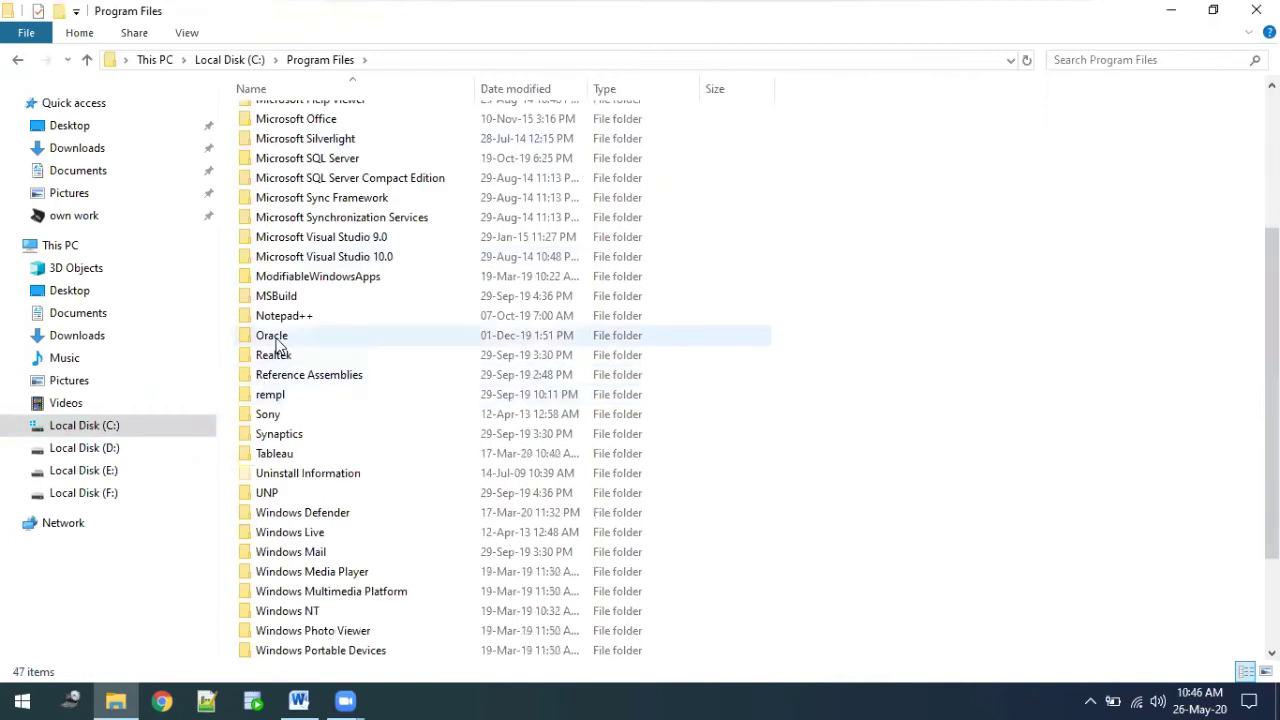
{"action": "left_click", "coordinate": [278, 340]}
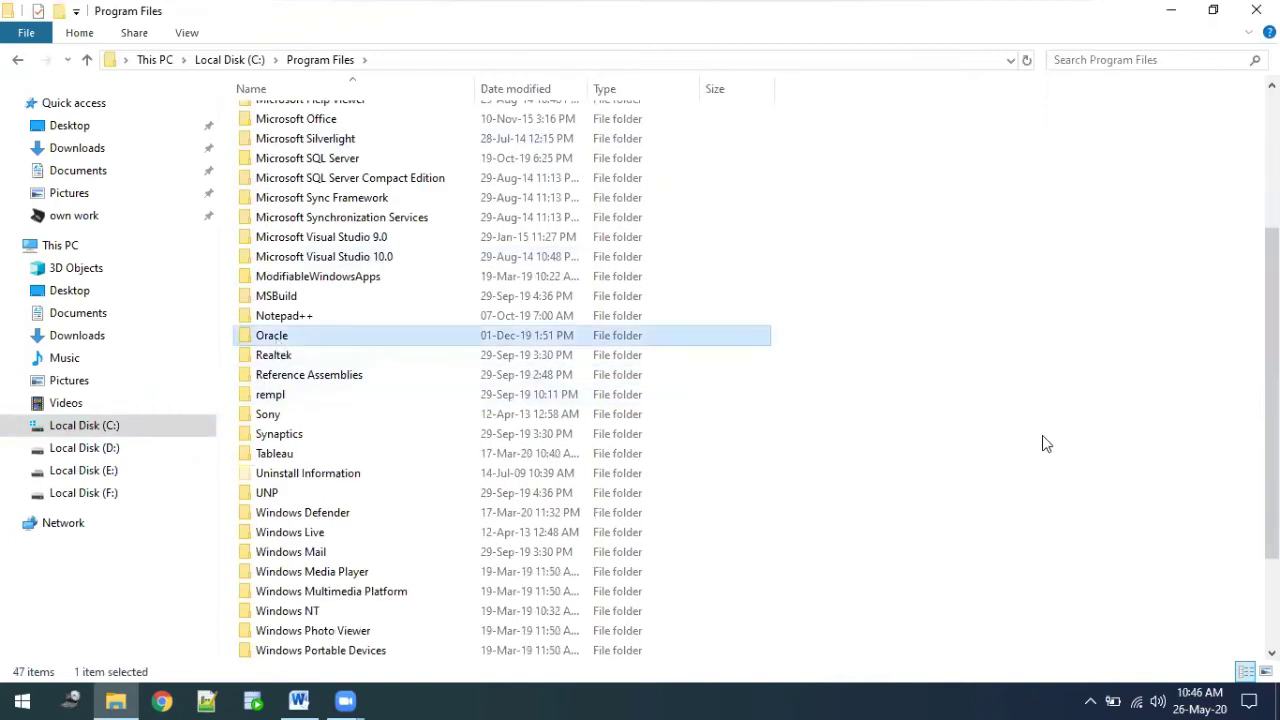
{"action": "key", "text": "Delete"}
{"action": "key", "text": "Escape"}
{"action": "left_click", "coordinate": [608, 230]}
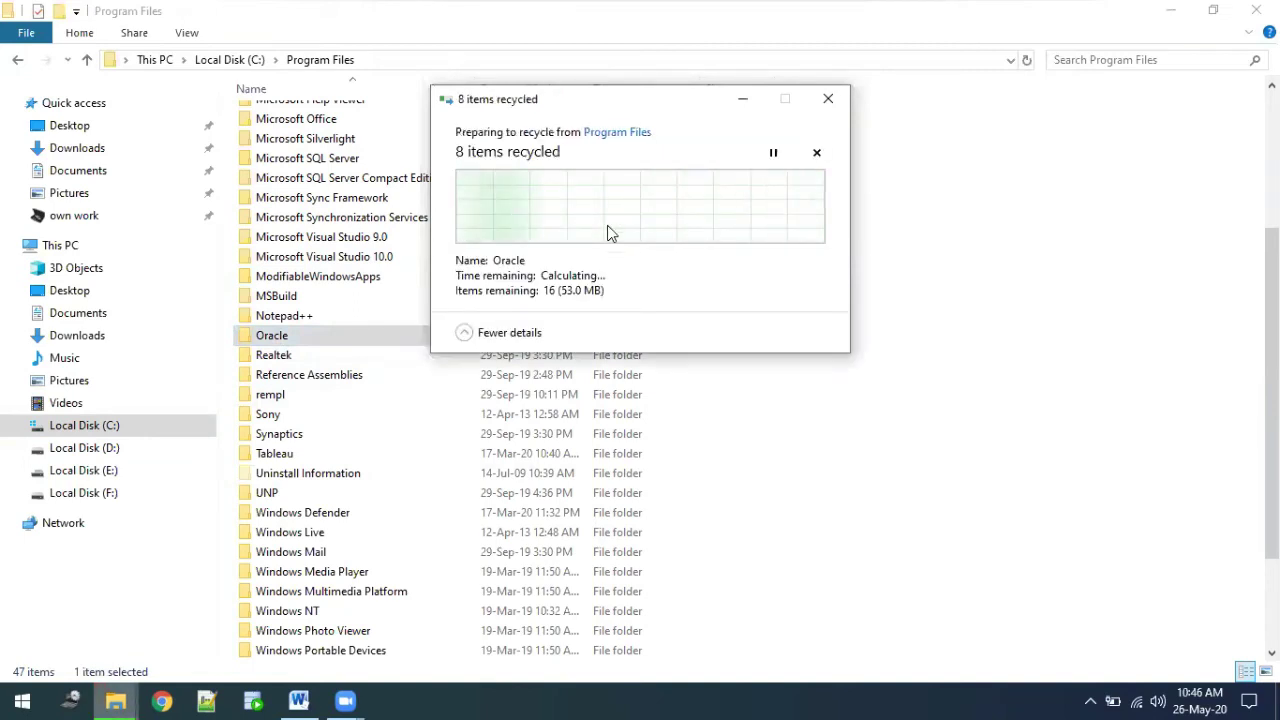
- Consult the guide's folder list and delete the Oracle - OraDB19Home1 folder from C:\ProgramData\Microsoft\Windows\Start Menu\Programs
{"action": "mouse_move", "coordinate": [298, 700]}
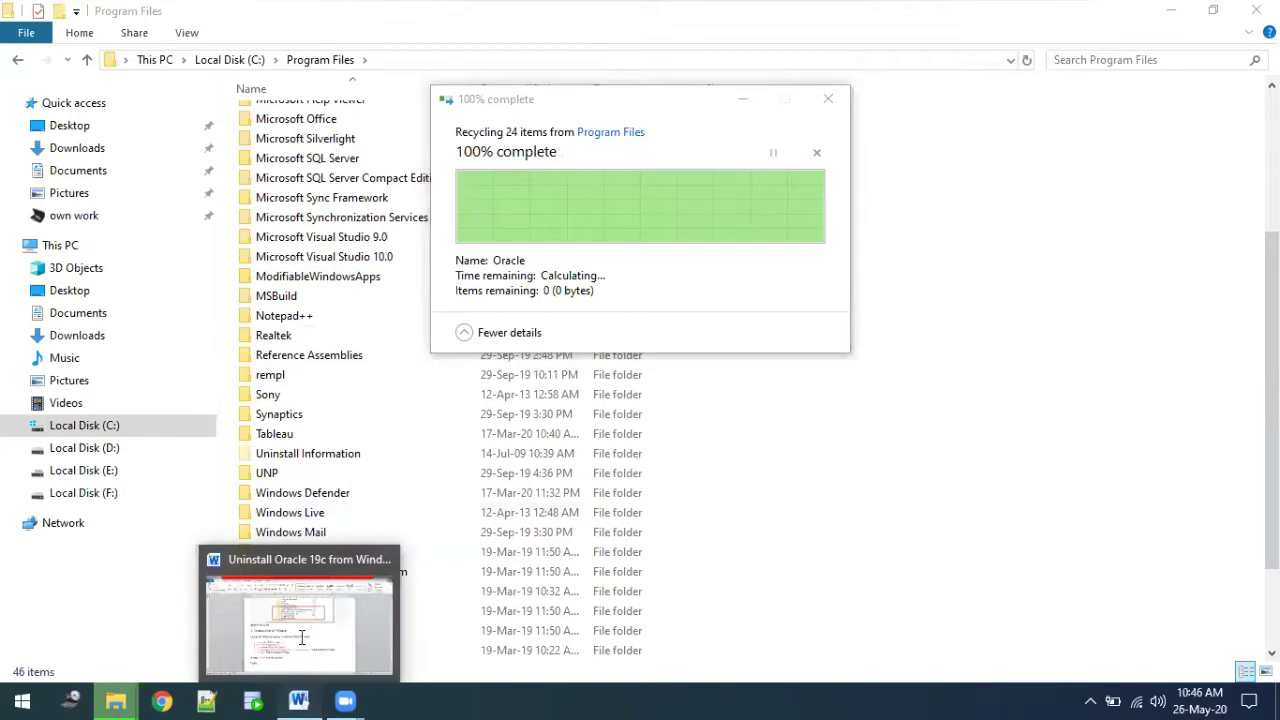
{"action": "left_click", "coordinate": [301, 637]}
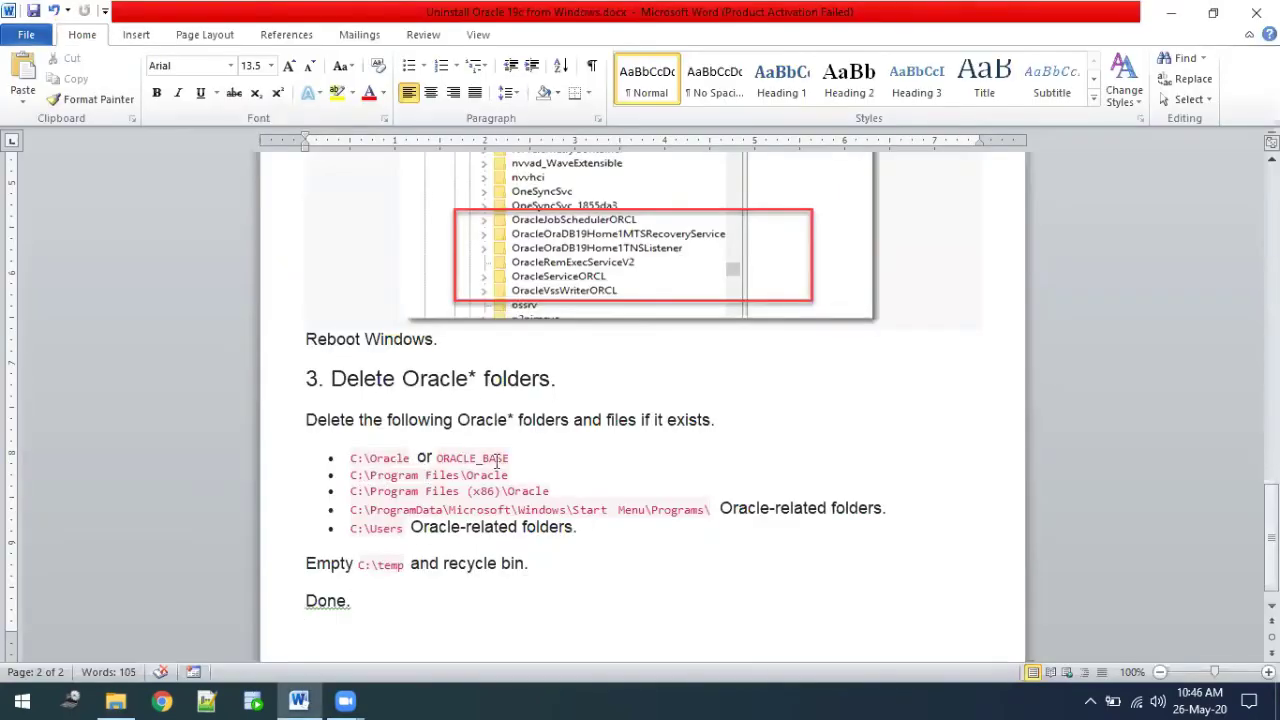
{"action": "left_click", "coordinate": [388, 460]}
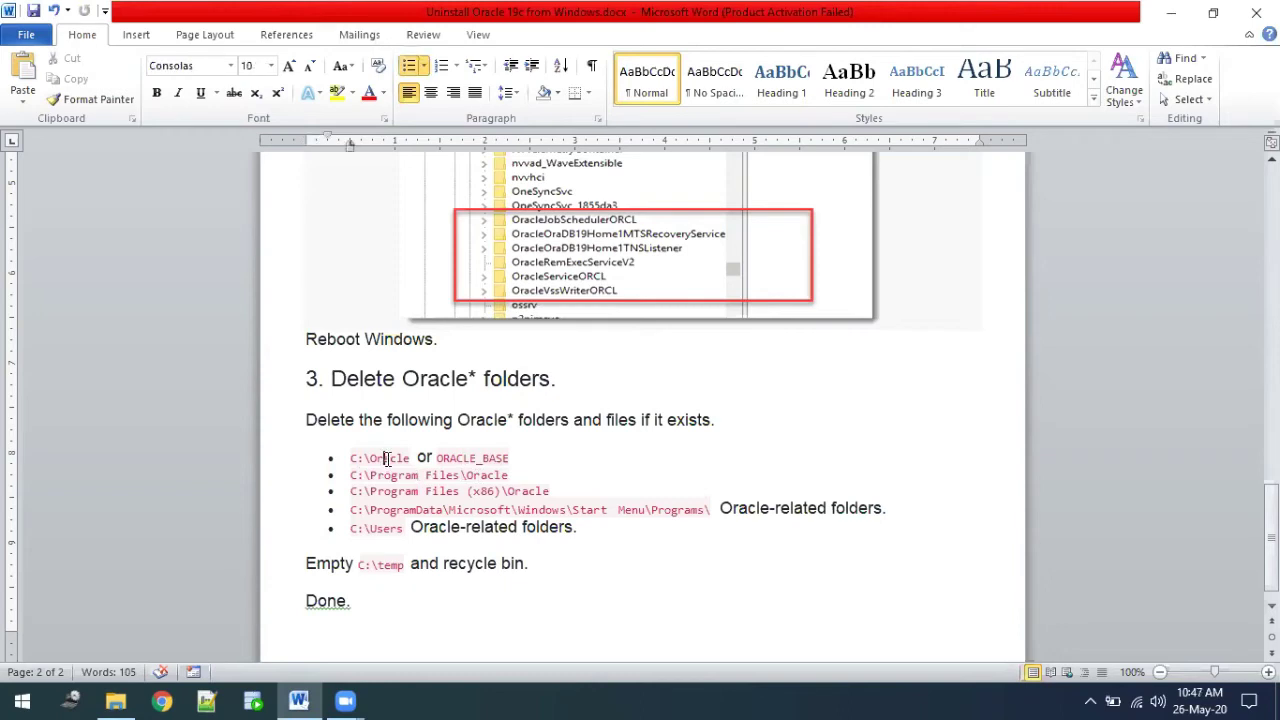
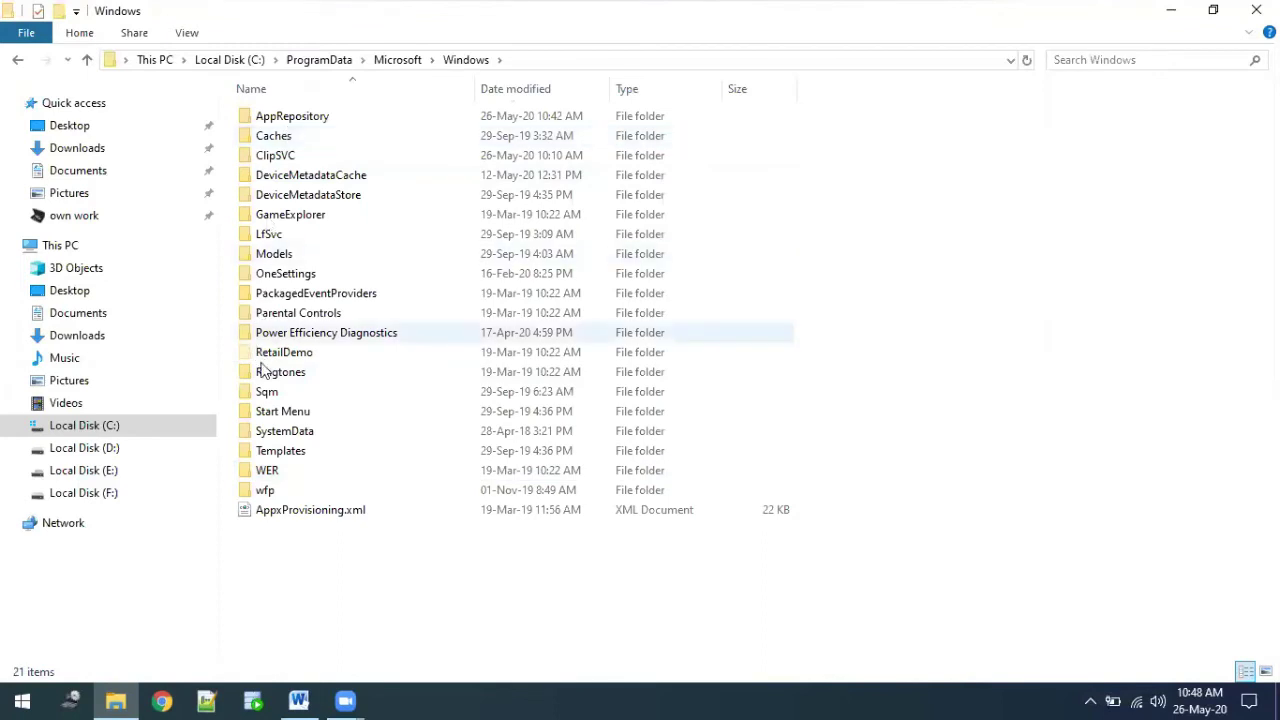
{"action": "double_click", "coordinate": [285, 418]}
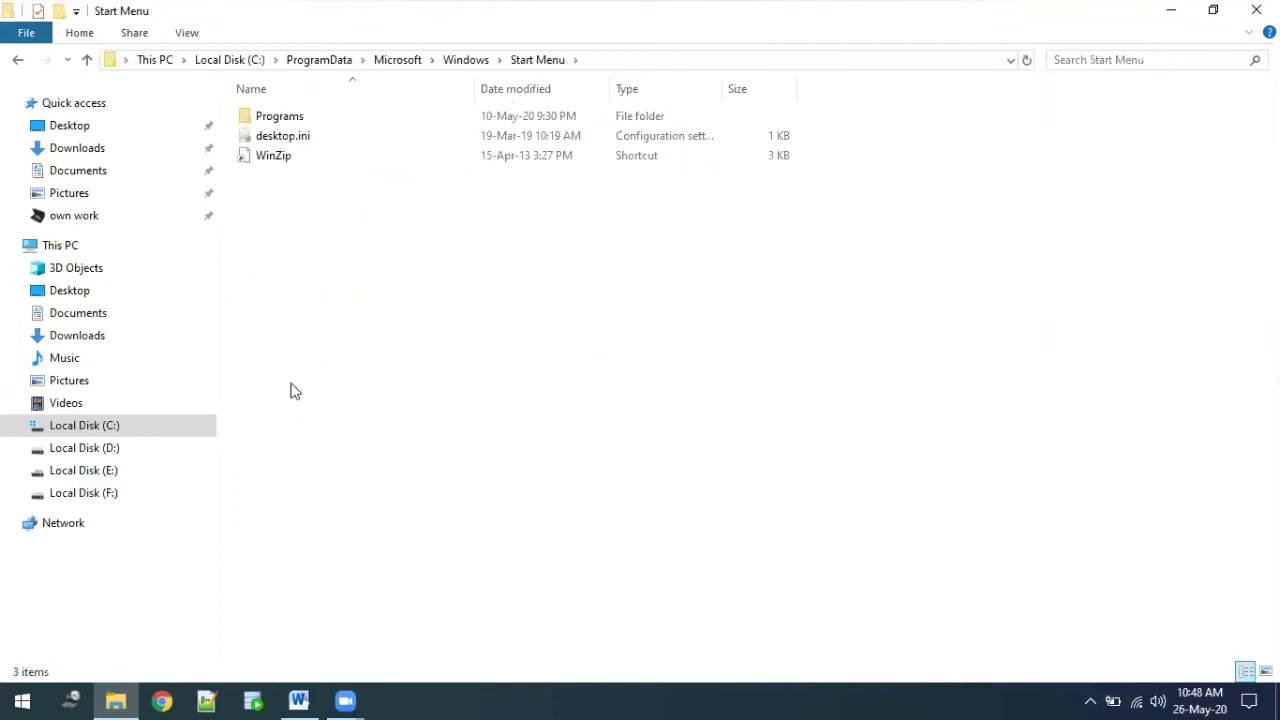
{"action": "double_click", "coordinate": [286, 120]}
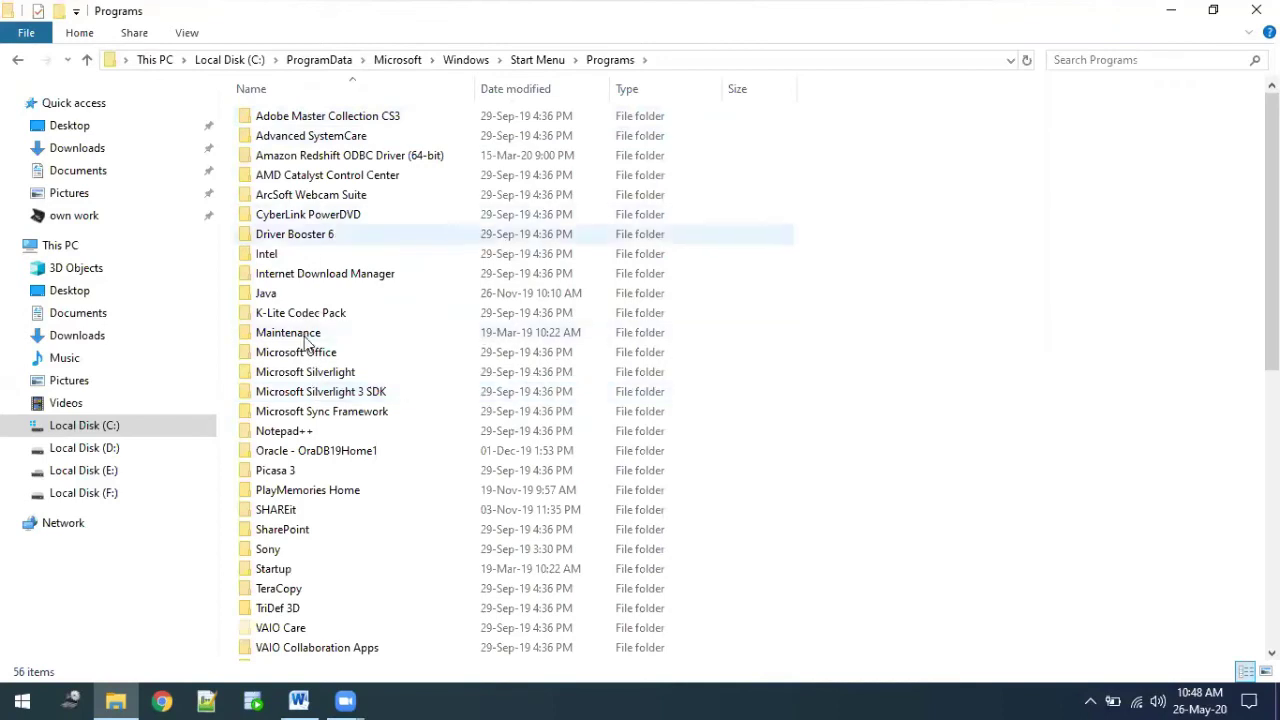
{"action": "left_click", "coordinate": [318, 455]}
{"action": "key", "text": "Delete"}
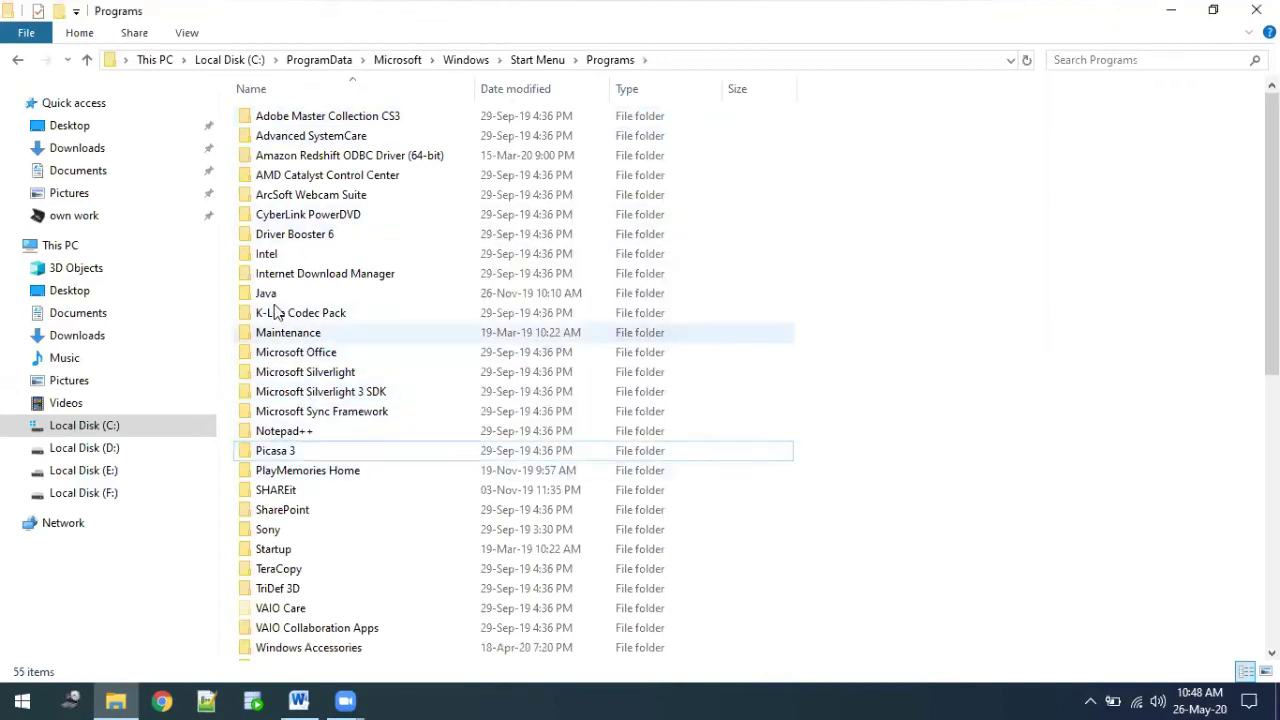
- Recheck the guide and look through the rest of the Start Menu Programs folder for leftover Oracle items
{"action": "left_click", "coordinate": [299, 700]}
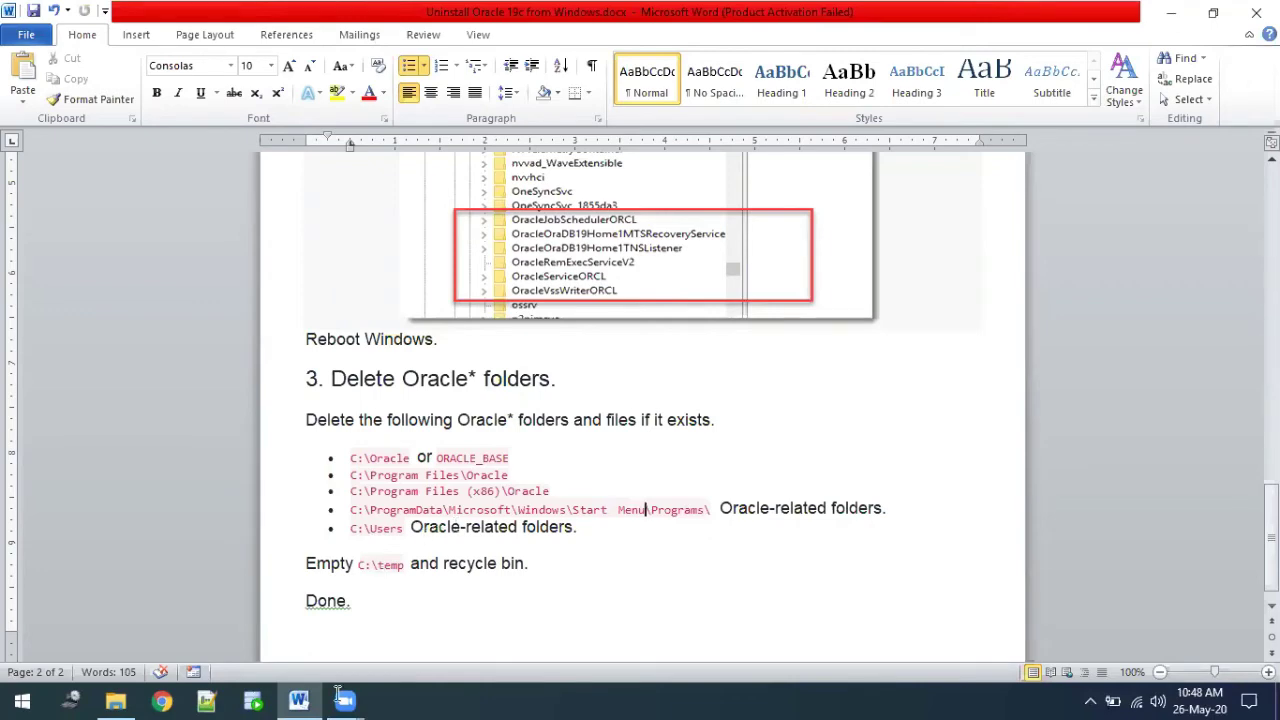
{"action": "left_click", "coordinate": [115, 700]}
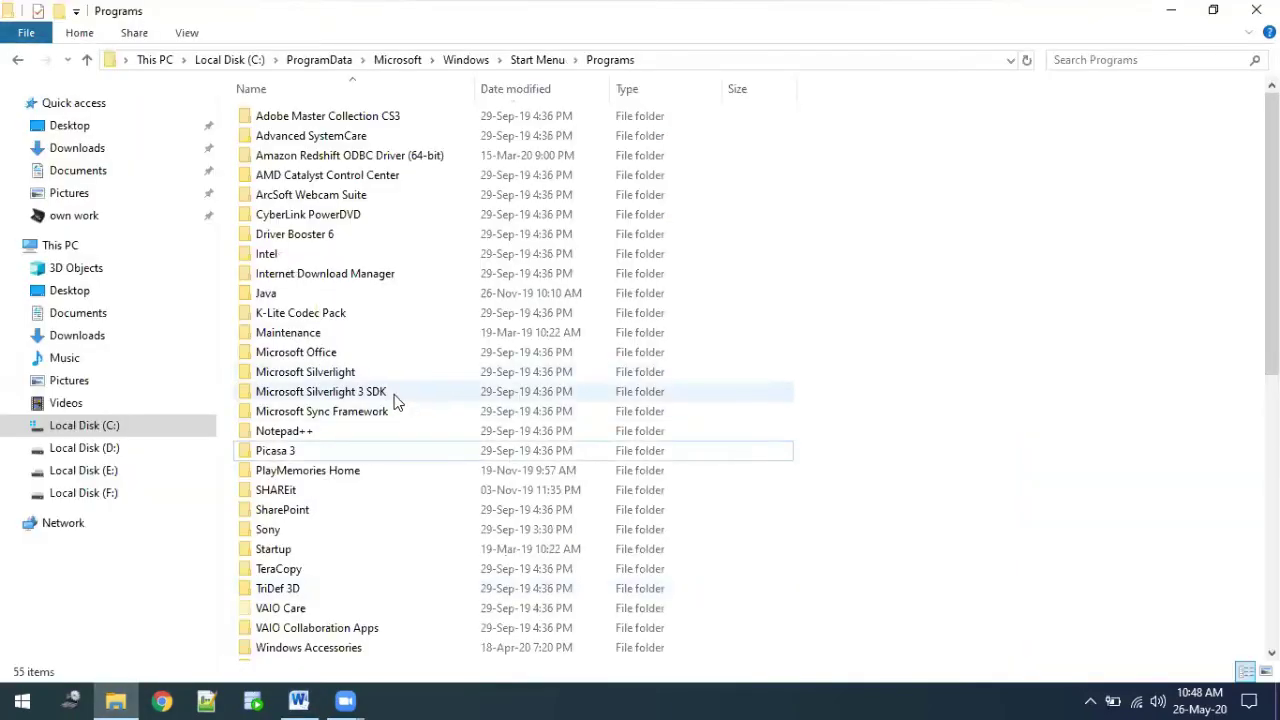
{"action": "scroll", "coordinate": [337, 528], "scroll_direction": "down", "scroll_amount": 1}
{"action": "scroll", "coordinate": [317, 505], "scroll_direction": "up", "scroll_amount": 1}
{"action": "scroll", "coordinate": [317, 505], "scroll_direction": "down", "scroll_amount": 1}
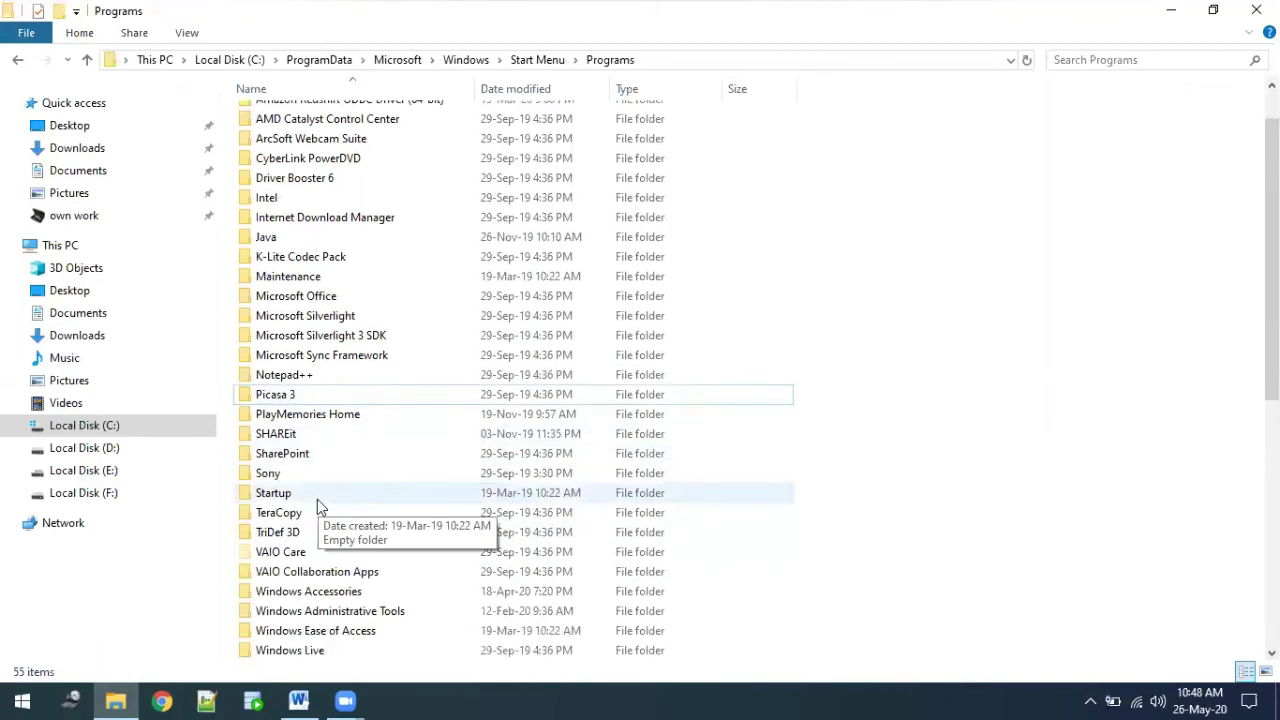
{"action": "scroll", "coordinate": [317, 499], "scroll_direction": "down", "scroll_amount": 3}
{"action": "scroll", "coordinate": [315, 497], "scroll_direction": "up", "scroll_amount": 4}
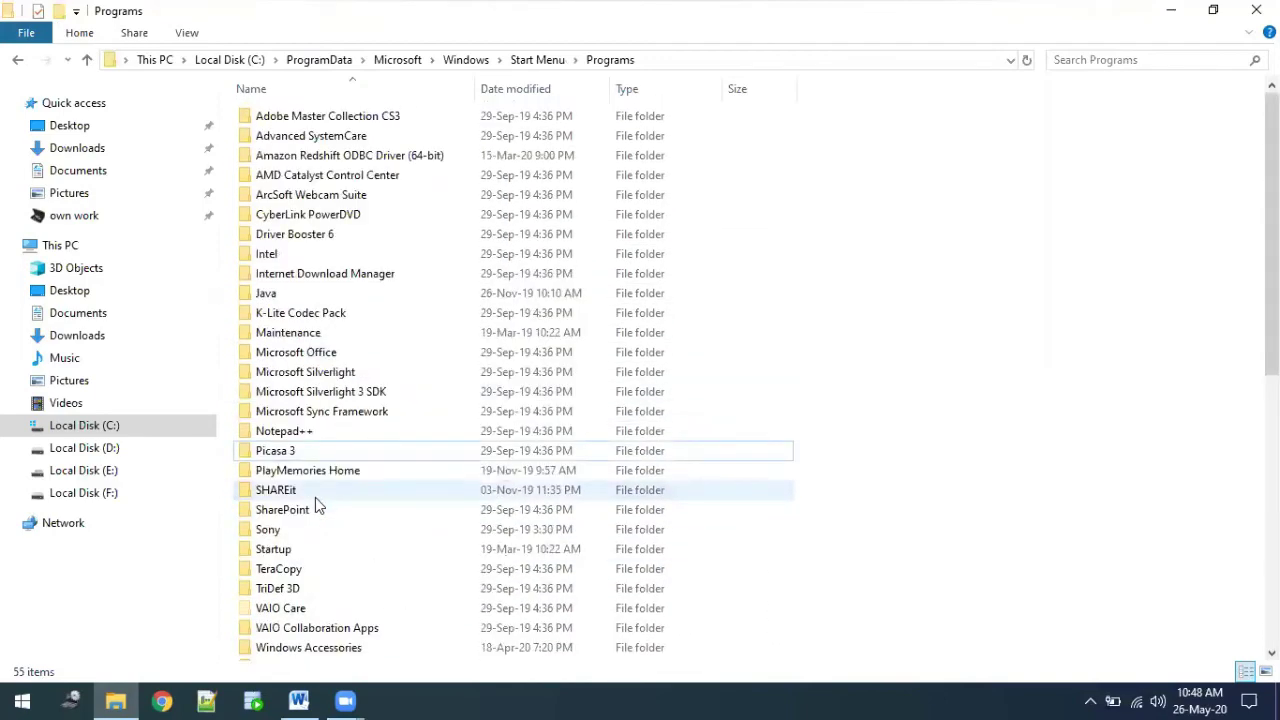
{"action": "scroll", "coordinate": [315, 497], "scroll_direction": "down", "scroll_amount": 3}
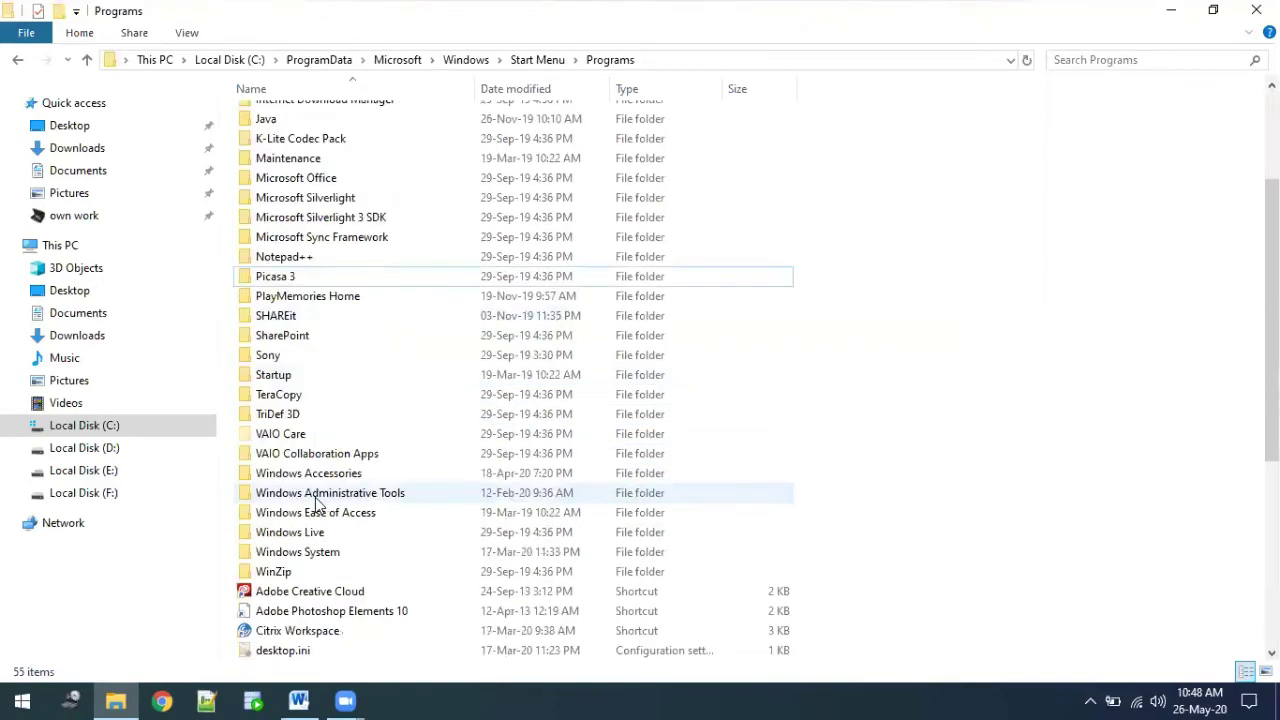
{"action": "scroll", "coordinate": [317, 505], "scroll_direction": "down", "scroll_amount": 3}
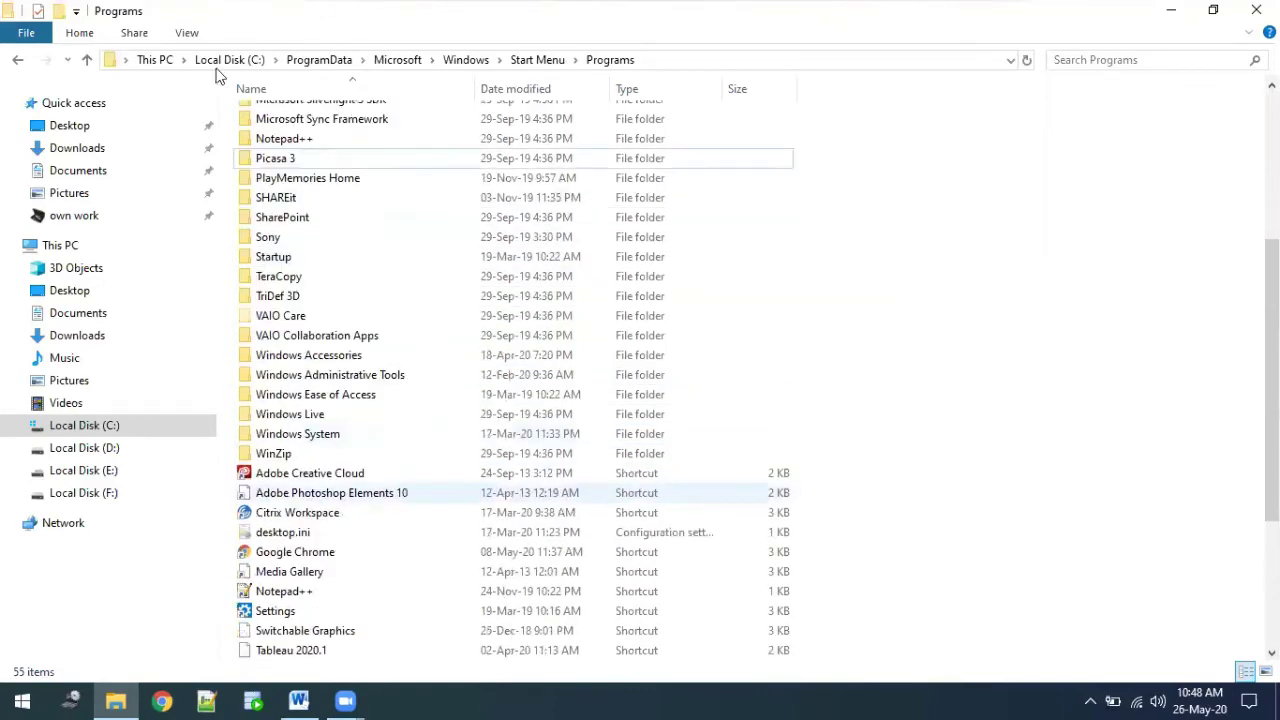
- Go back to Local Disk (C:) and open the Users folder to check for Oracle-related folders
{"action": "left_click", "coordinate": [86, 60]}
{"action": "left_click", "coordinate": [86, 60]}
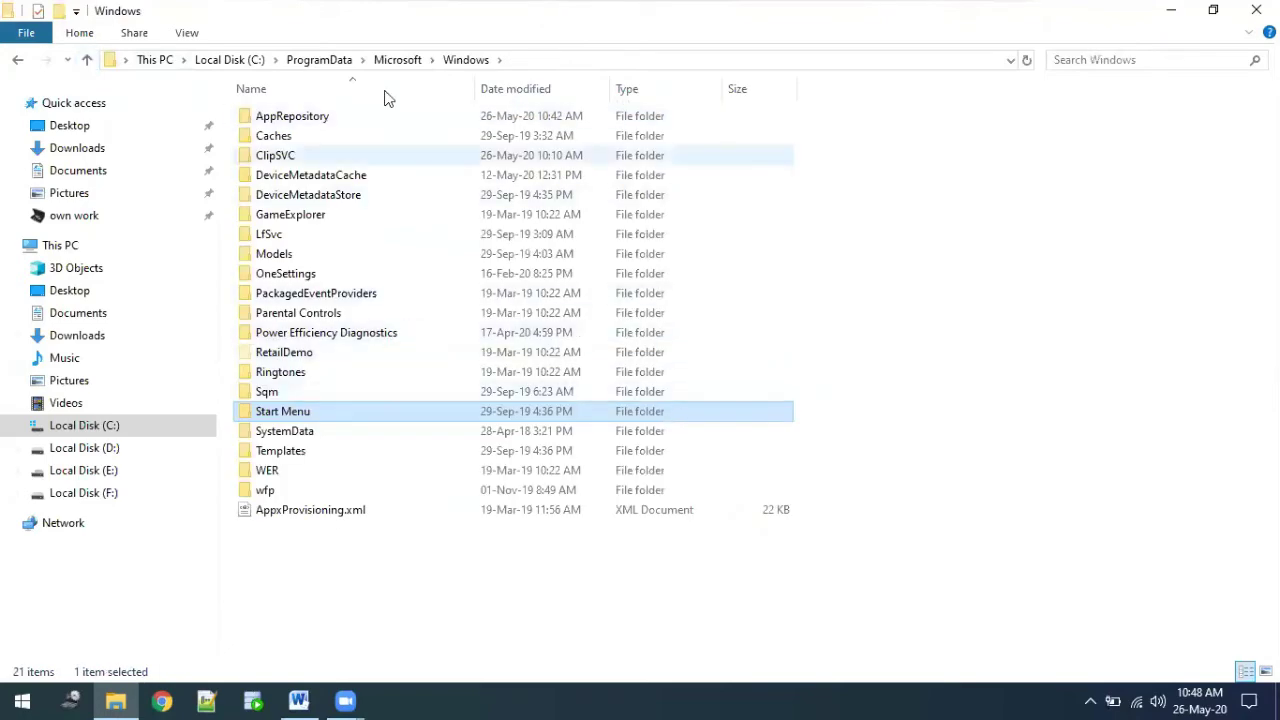
{"action": "left_click", "coordinate": [325, 62]}
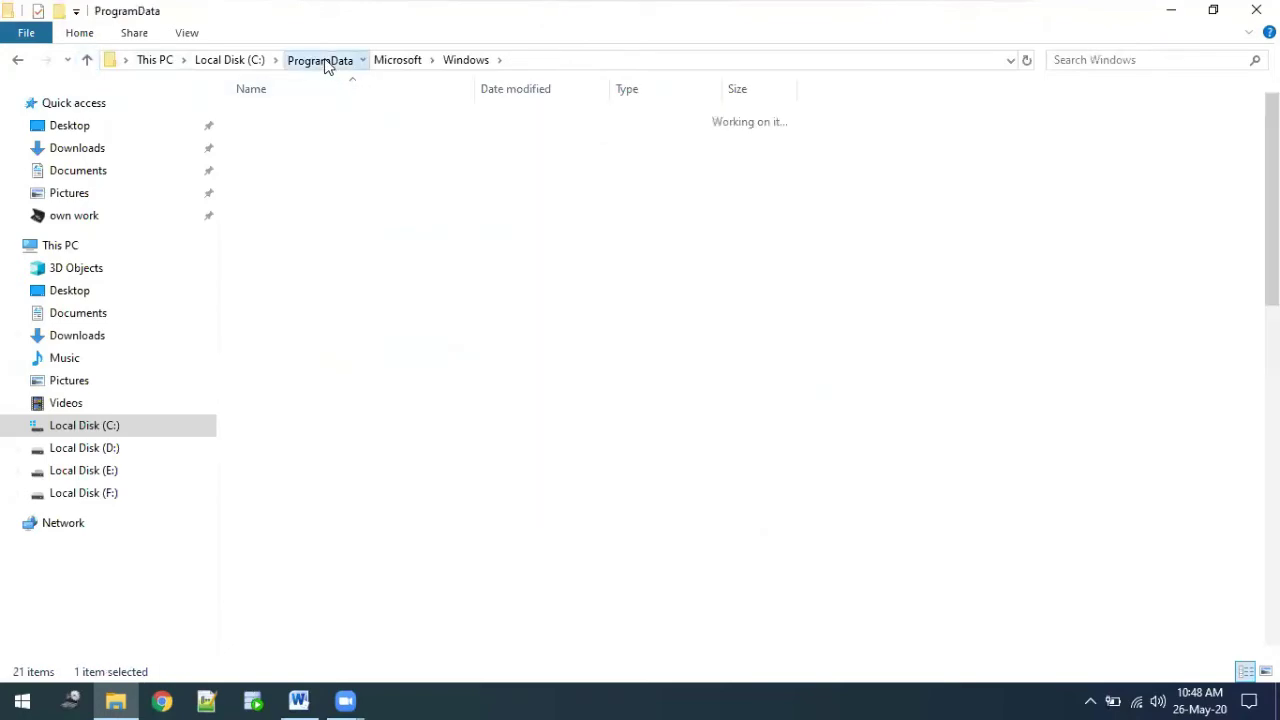
{"action": "left_click", "coordinate": [244, 61]}
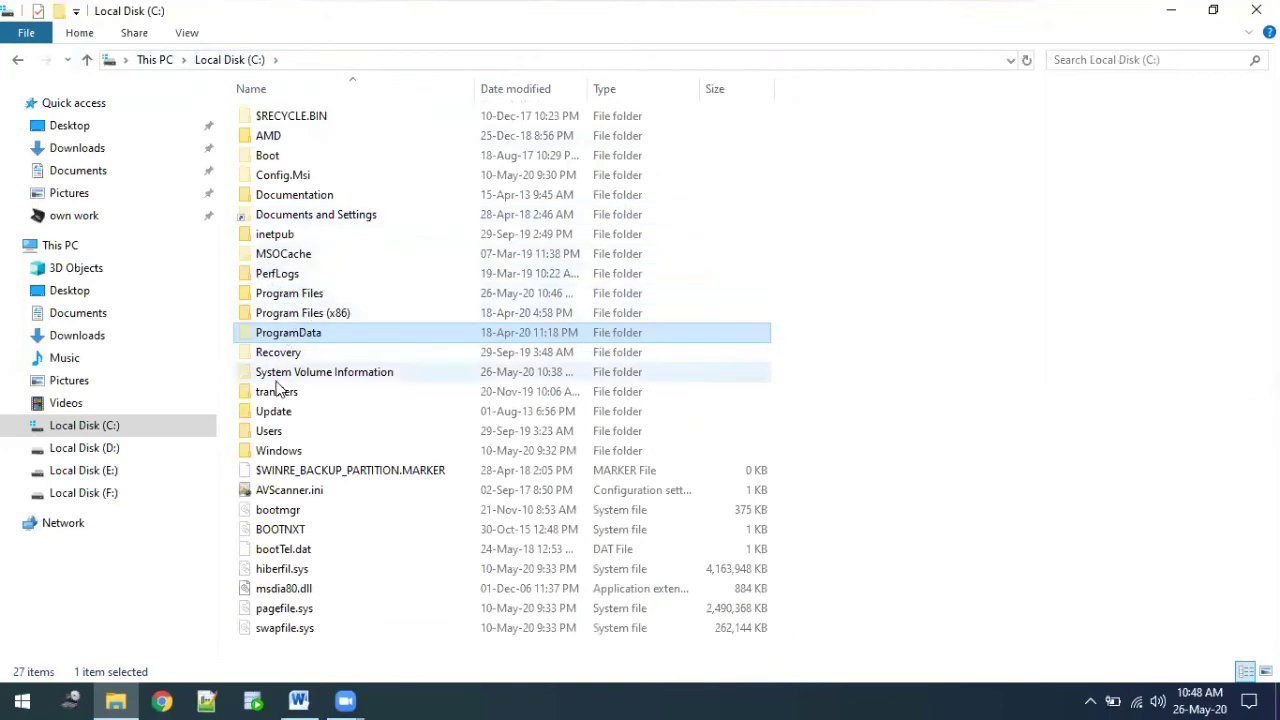
{"action": "left_click", "coordinate": [272, 433]}
{"action": "double_click", "coordinate": [277, 434]}
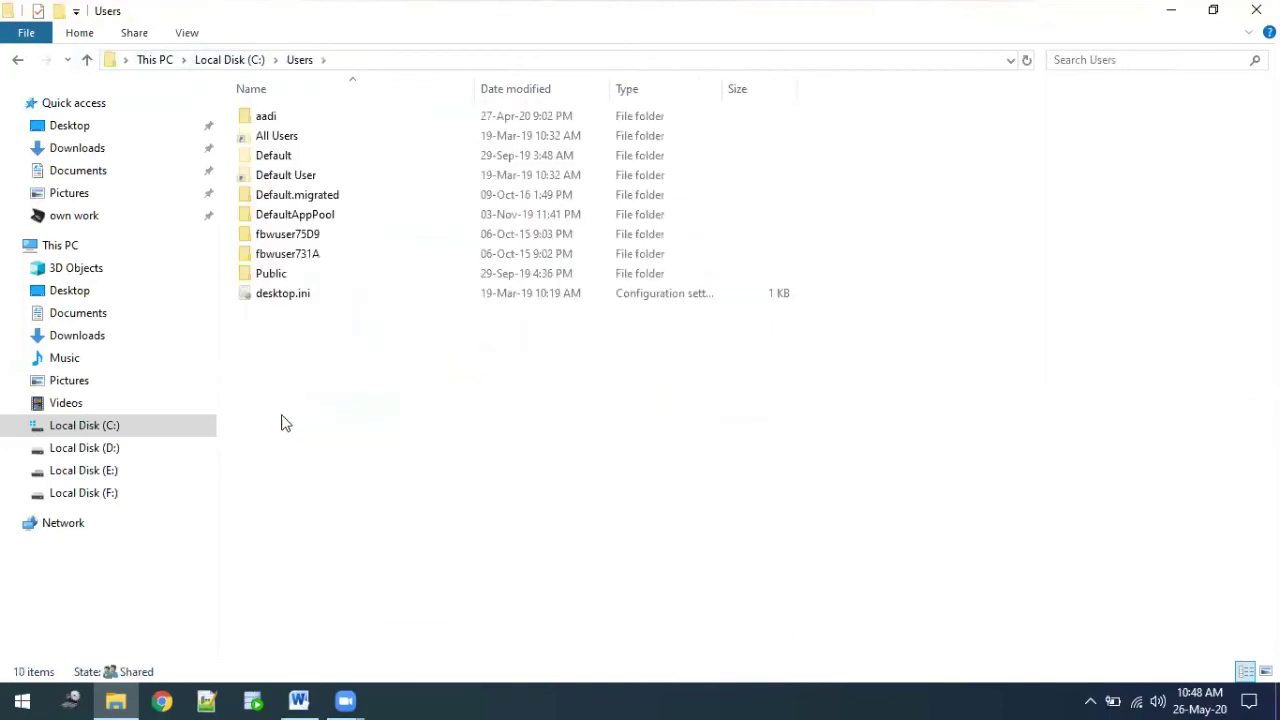
- Open the user's profile folder inside C:\Users, find the Oracle folder there and delete it
{"action": "left_click", "coordinate": [281, 116]}
{"action": "double_click", "coordinate": [281, 116]}
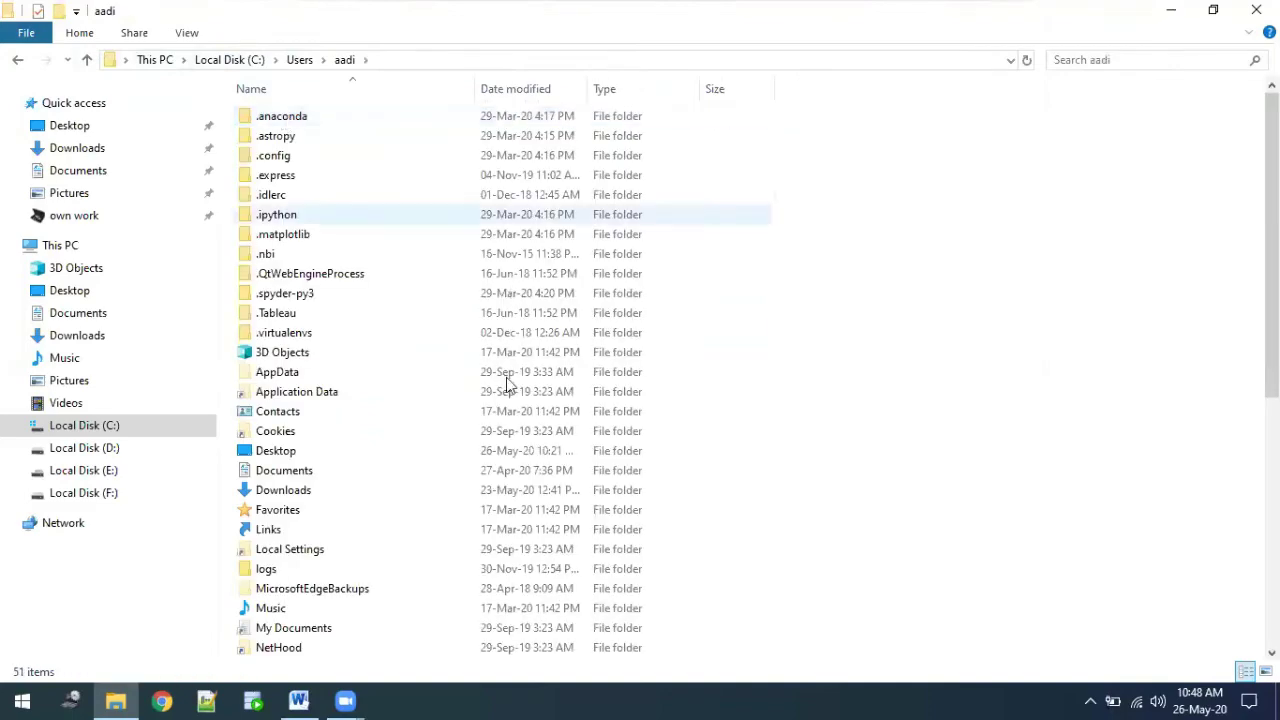
{"action": "scroll", "coordinate": [320, 300], "scroll_direction": "down", "scroll_amount": 4}
{"action": "scroll", "coordinate": [314, 354], "scroll_direction": "up", "scroll_amount": 1}
{"action": "scroll", "coordinate": [312, 354], "scroll_direction": "up", "scroll_amount": 2}
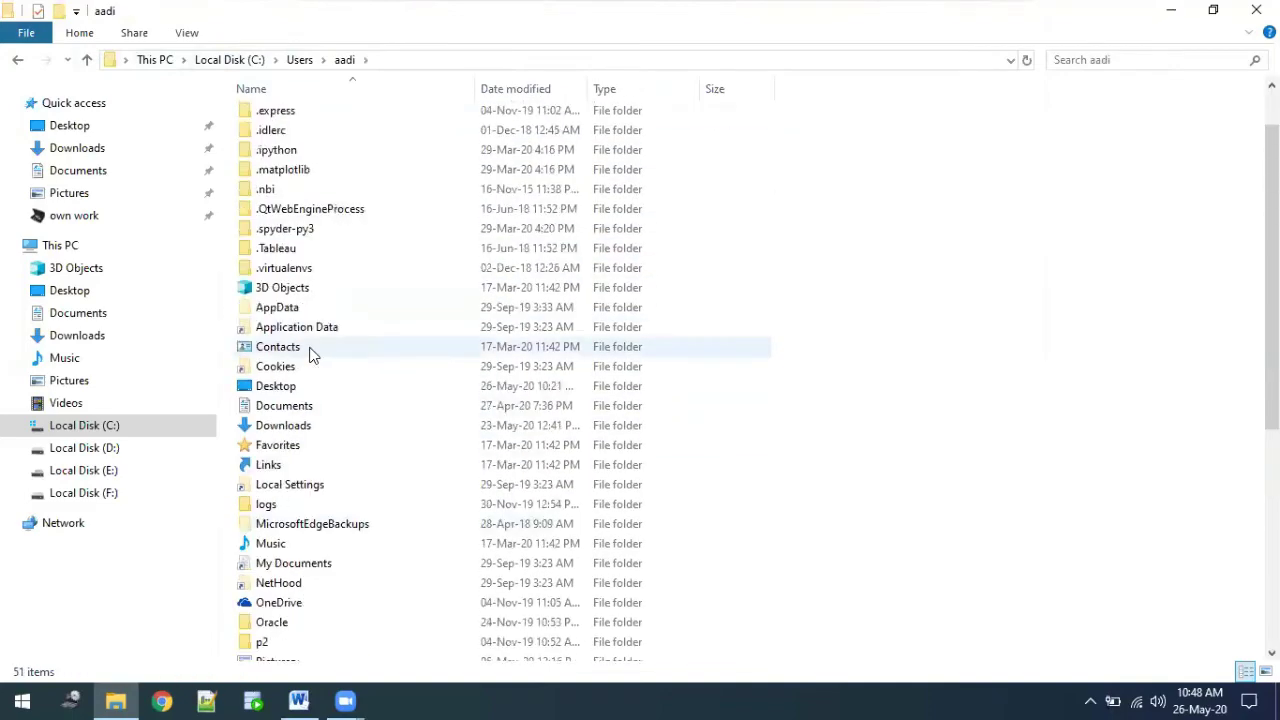
{"action": "scroll", "coordinate": [310, 355], "scroll_direction": "down", "scroll_amount": 1}
{"action": "scroll", "coordinate": [310, 355], "scroll_direction": "down", "scroll_amount": 5}
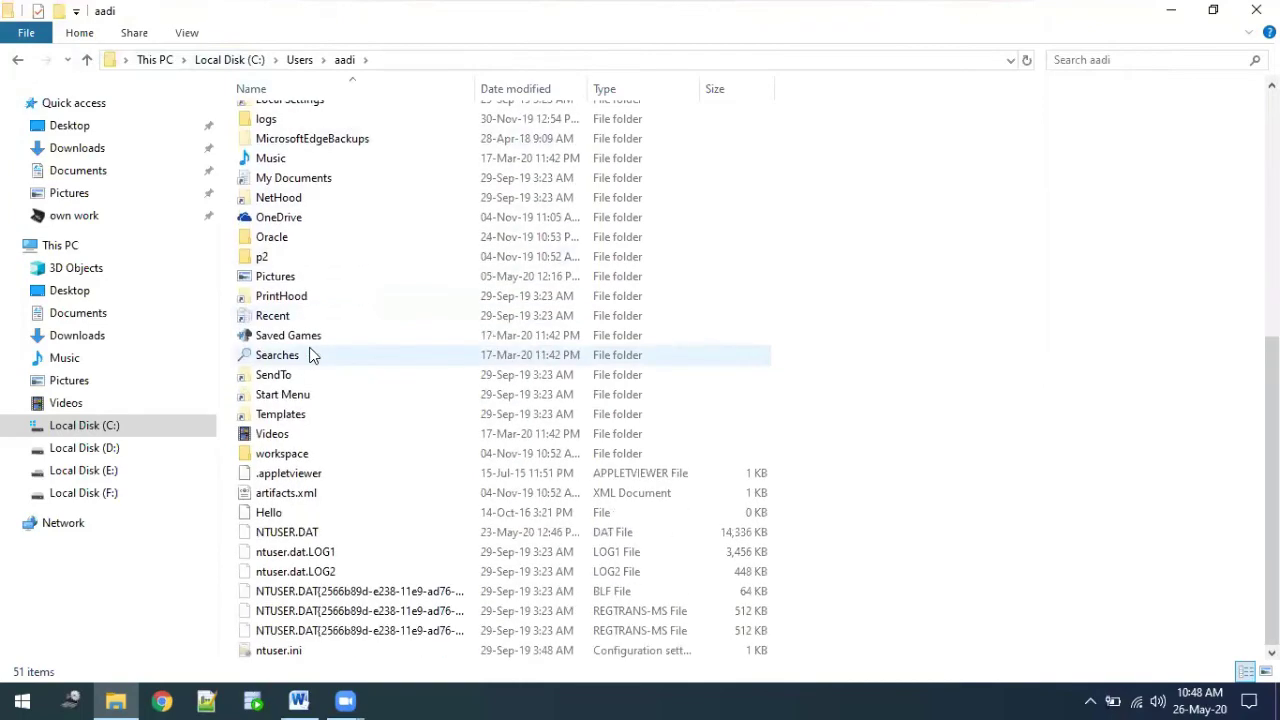
{"action": "scroll", "coordinate": [320, 410], "scroll_direction": "up", "scroll_amount": 1}
{"action": "scroll", "coordinate": [320, 410], "scroll_direction": "up", "scroll_amount": 2}
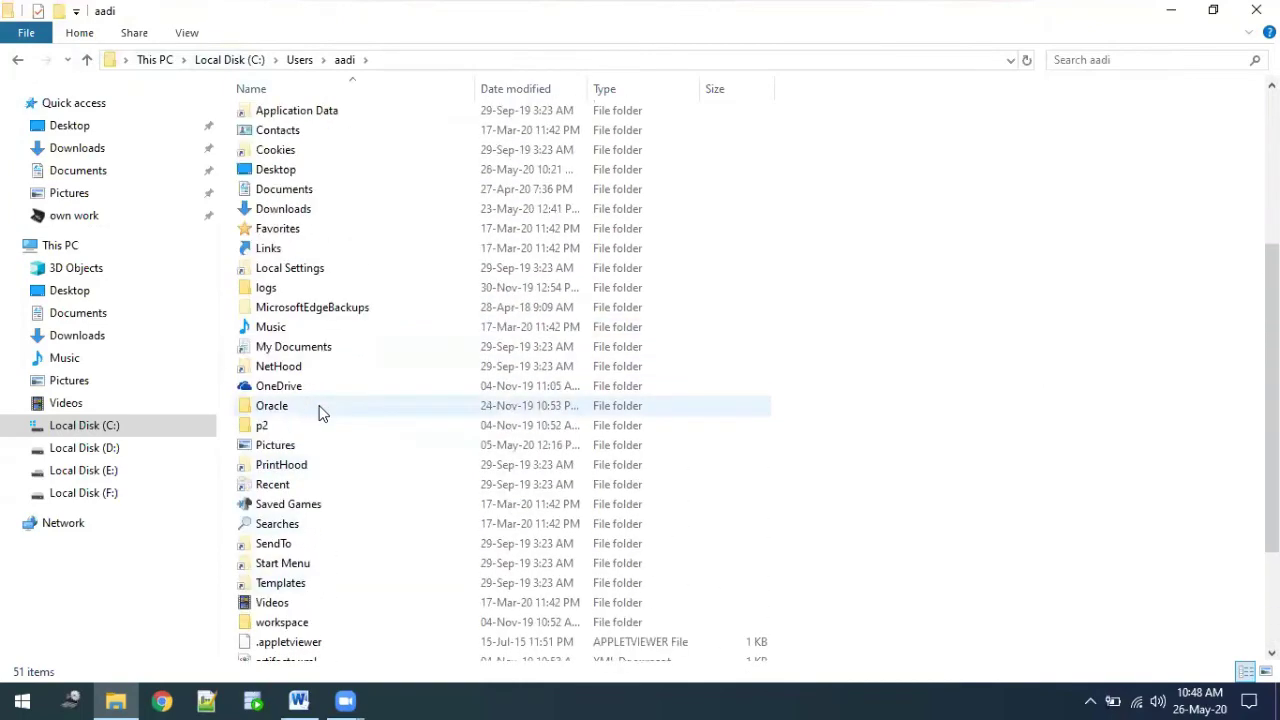
{"action": "left_click", "coordinate": [290, 408]}
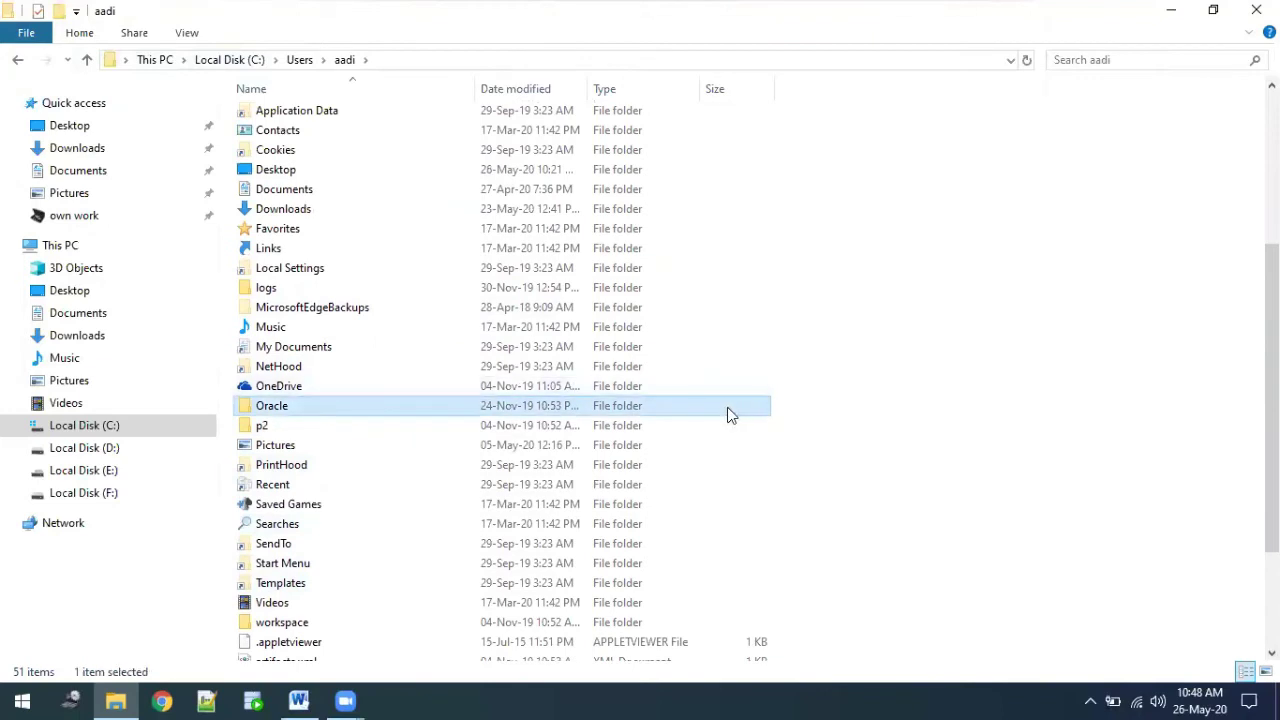
{"action": "key", "text": "Delete"}
{"action": "key", "text": "Escape"}
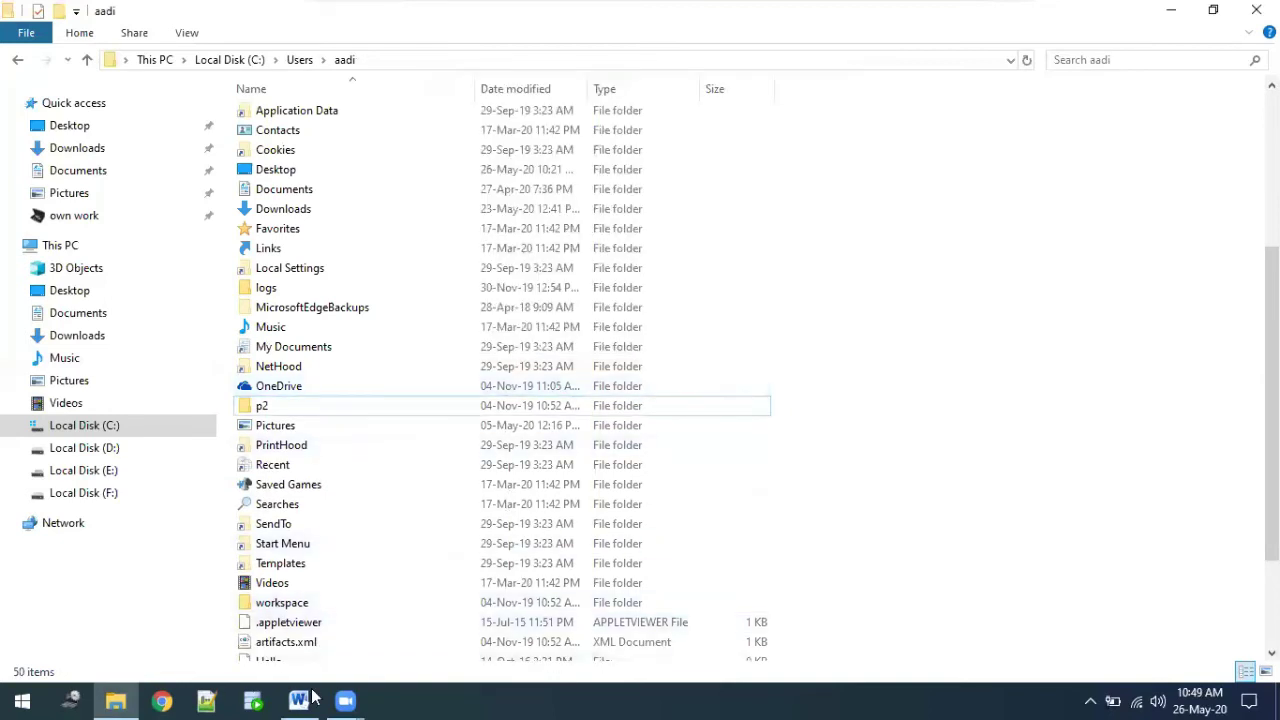
- Switch to the Word uninstall guide and check the cleanup instructions that follow the Oracle folder list
{"action": "mouse_move", "coordinate": [298, 700]}
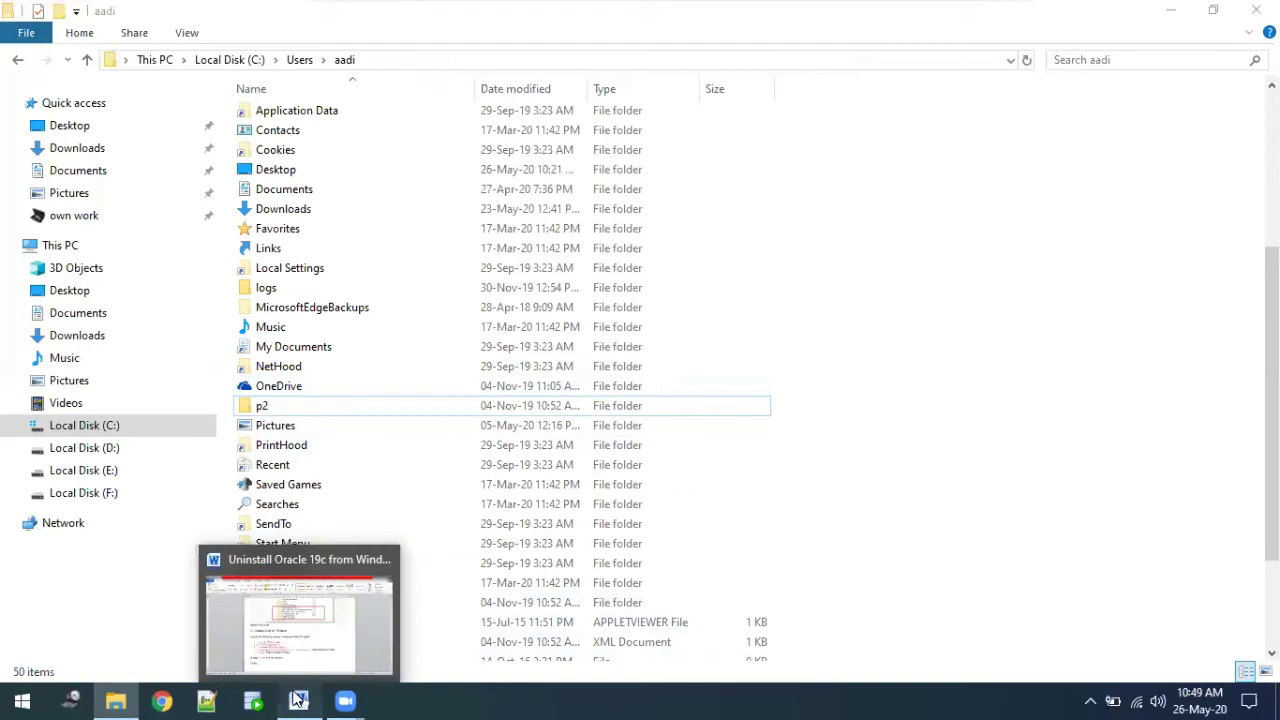
{"action": "left_click", "coordinate": [298, 700]}
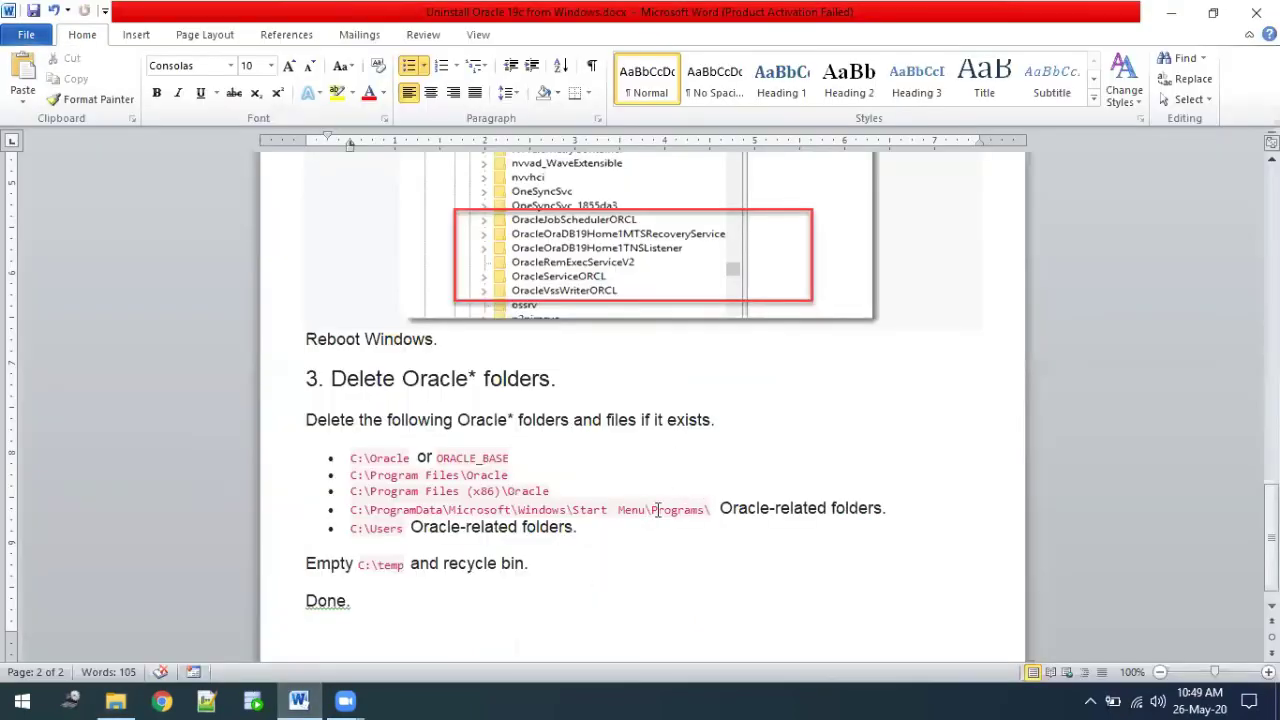
{"action": "scroll", "coordinate": [560, 548], "scroll_direction": "down", "scroll_amount": 1}
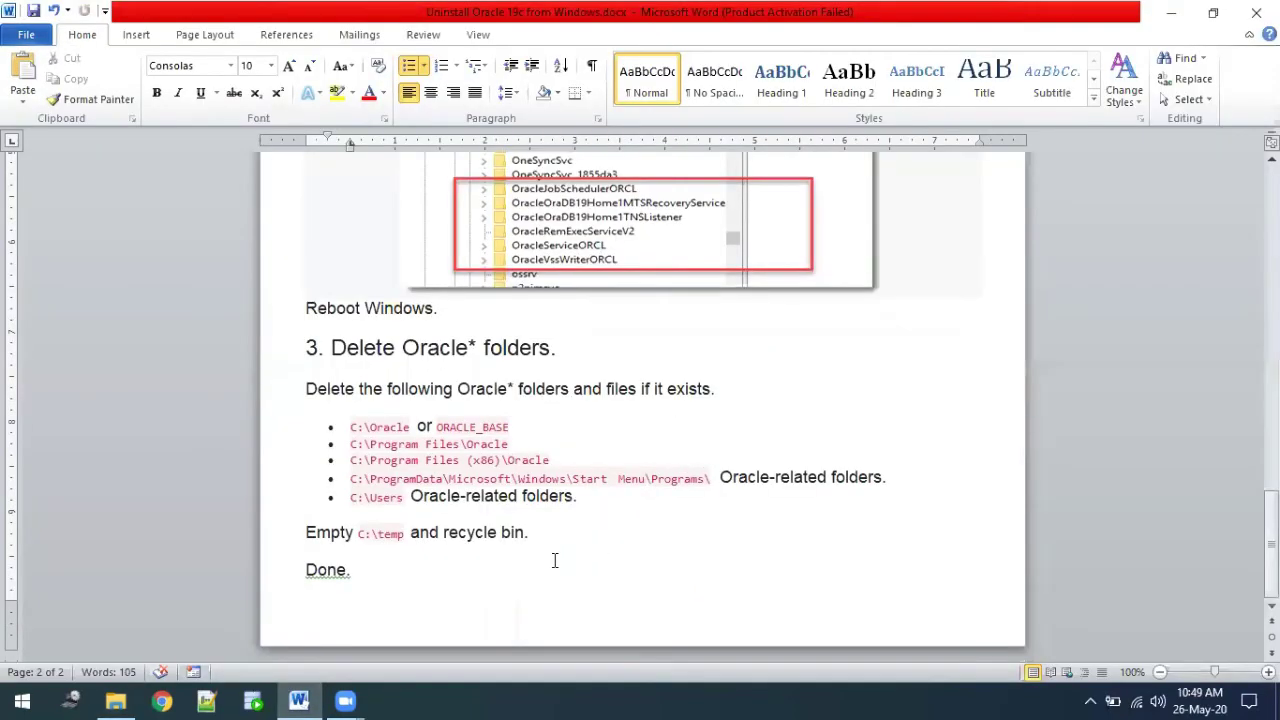
{"action": "mouse_move", "coordinate": [358, 535]}
{"action": "left_mouse_down"}
{"action": "mouse_move", "coordinate": [306, 535]}
{"action": "mouse_move", "coordinate": [412, 532]}
{"action": "mouse_move", "coordinate": [370, 530]}
{"action": "left_mouse_up"}
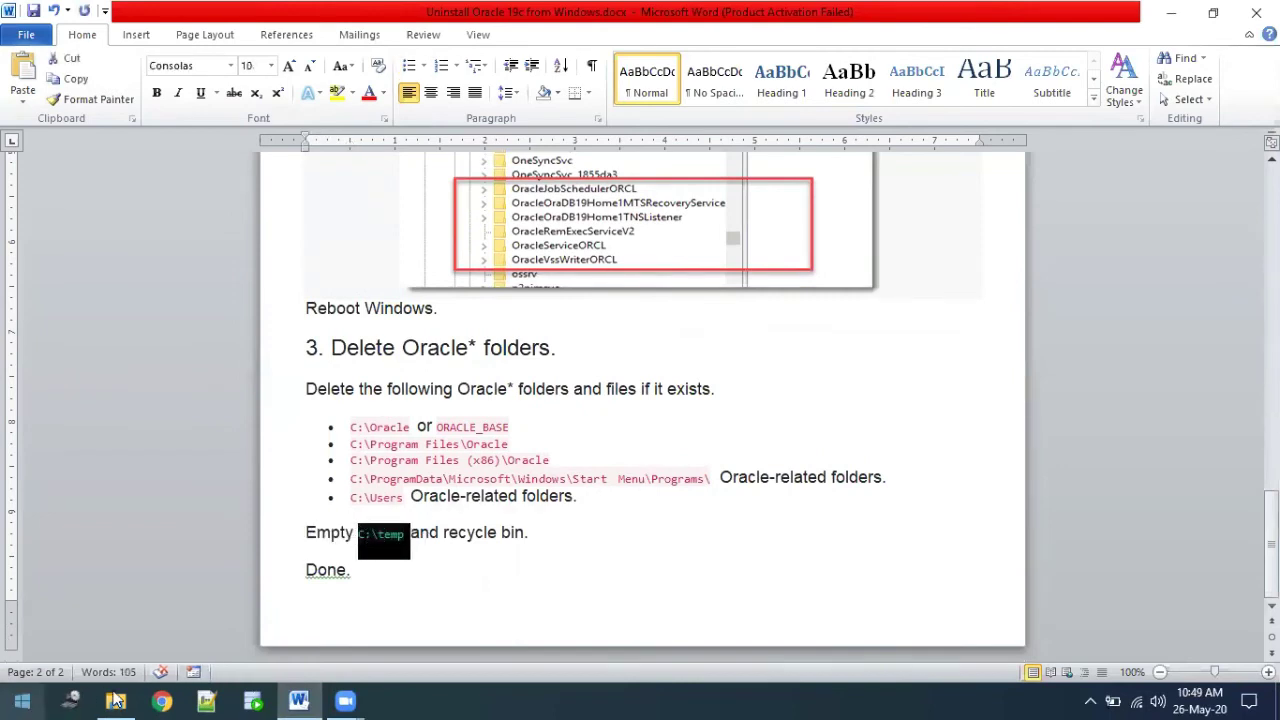
{"action": "mouse_move", "coordinate": [136, 700]}
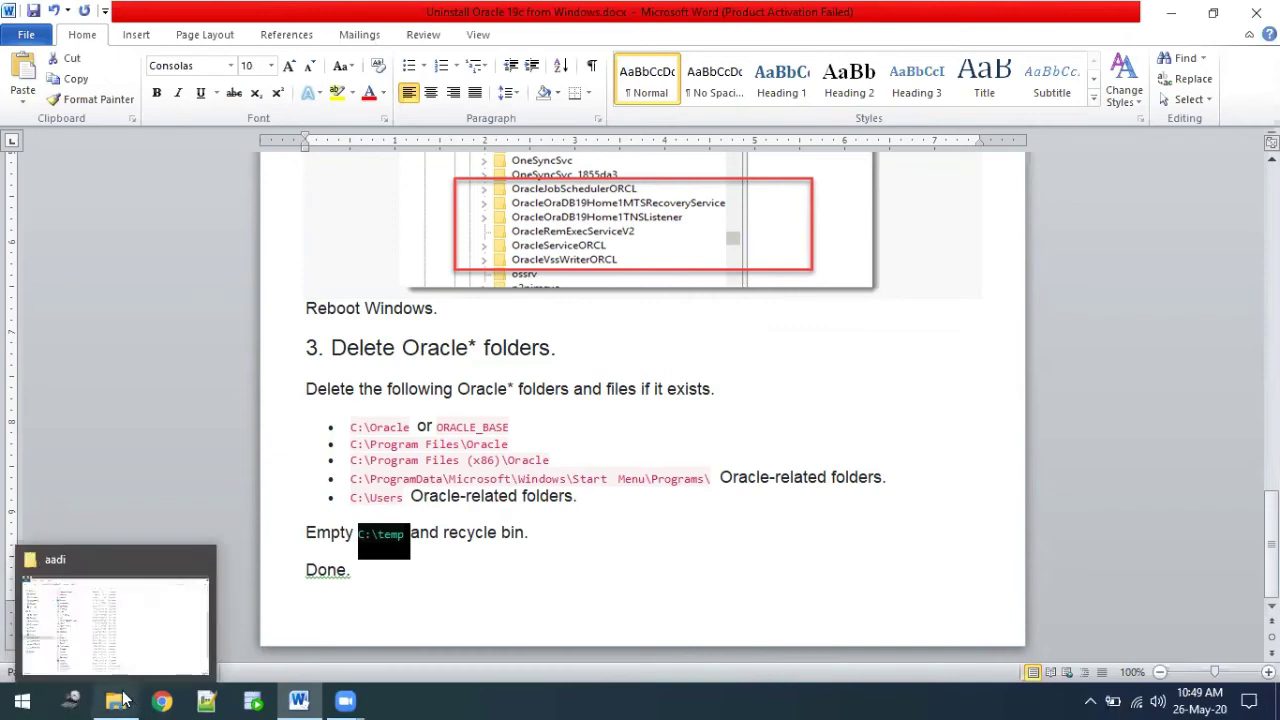
{"action": "left_click", "coordinate": [22, 700]}
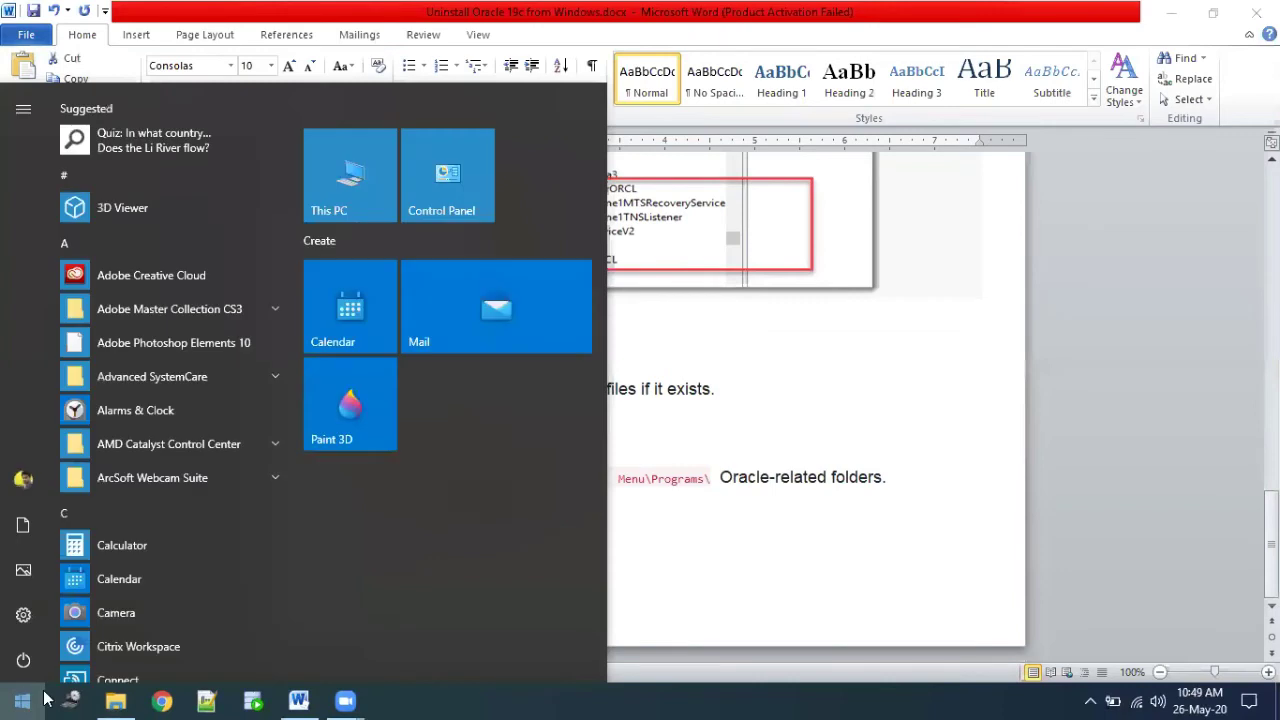
{"action": "left_click", "coordinate": [669, 538]}
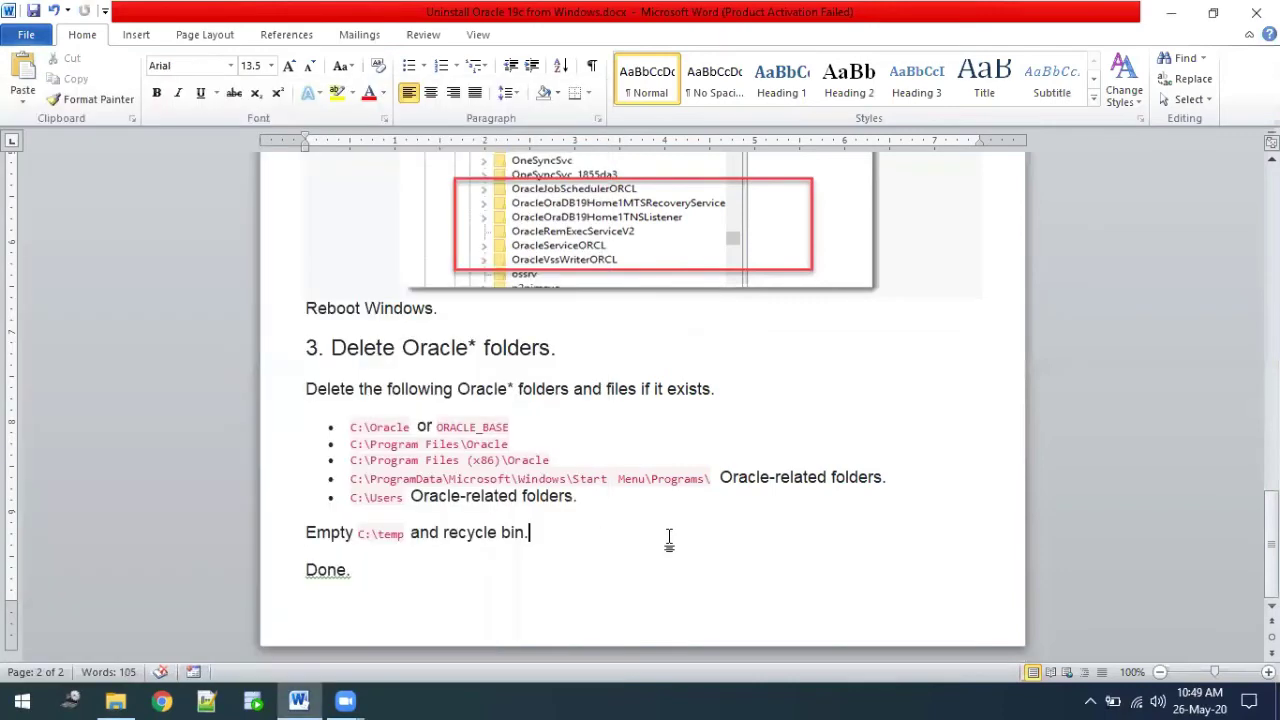
- Try to open c:\temp through the Windows Run dialog
{"action": "key", "text": "super+r"}
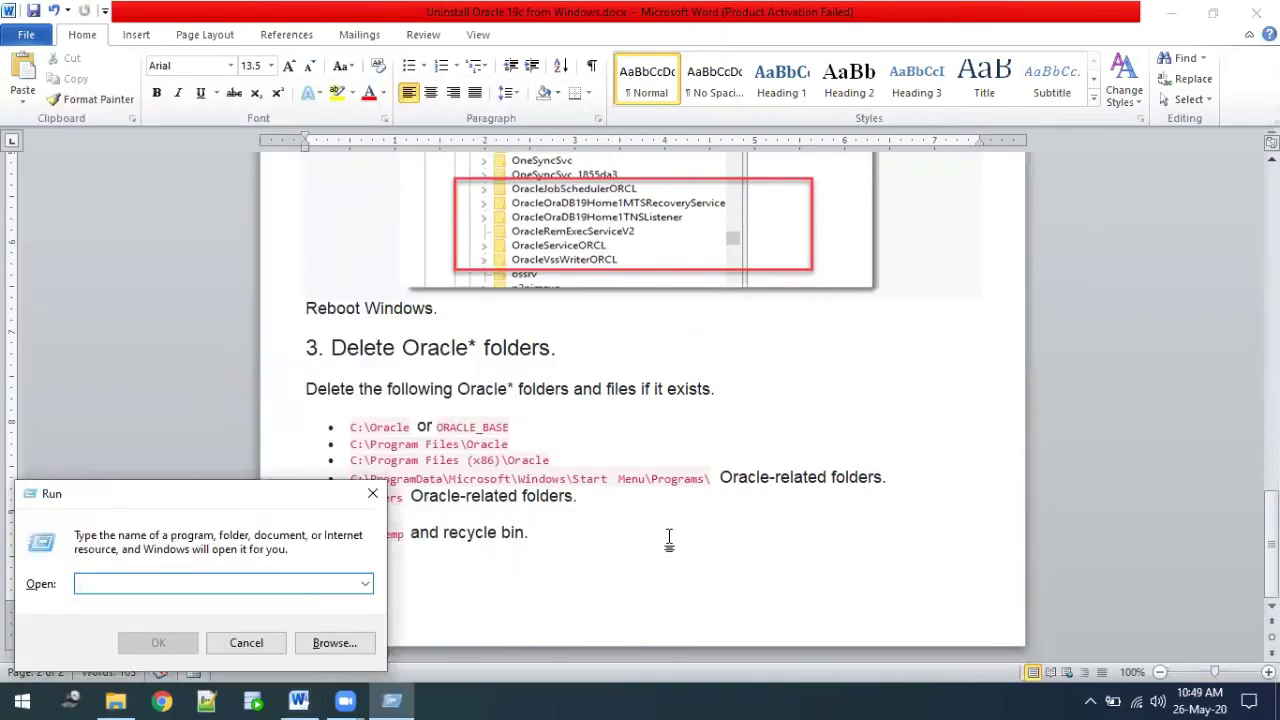
{"action": "type", "text": "c"}
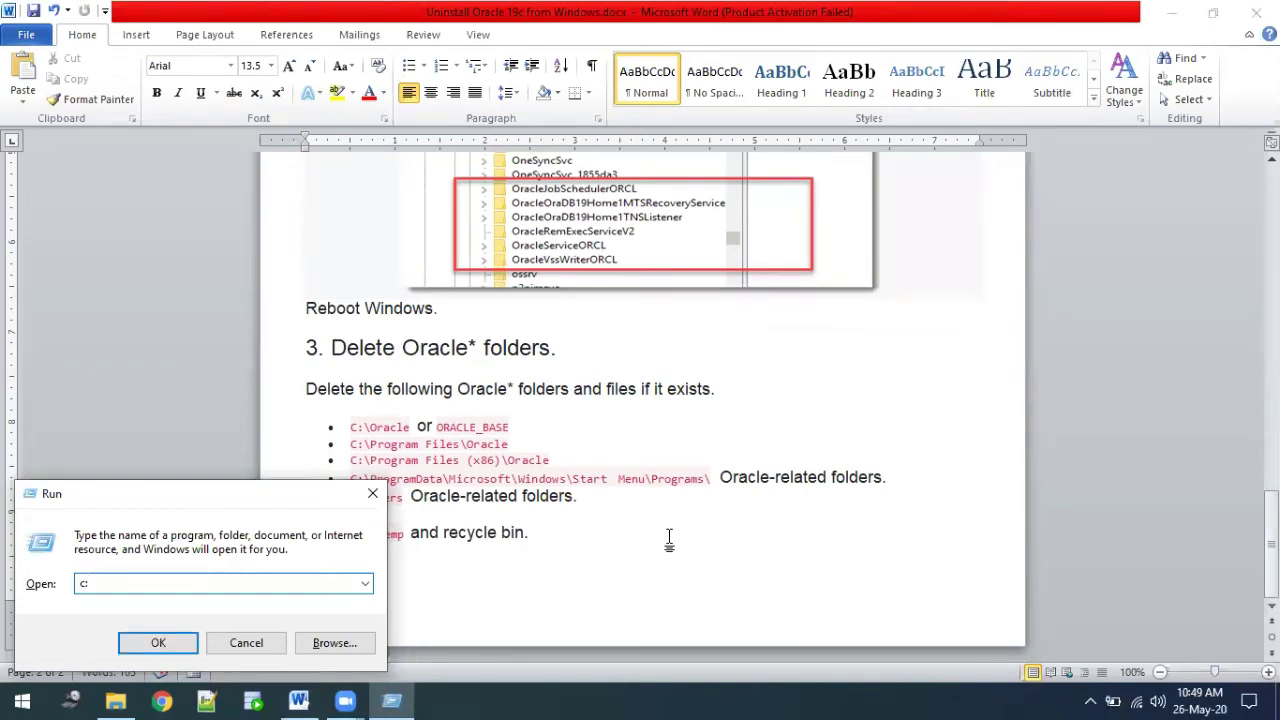
{"action": "type", "text": ":\\temp"}
{"action": "key", "text": "Return"}
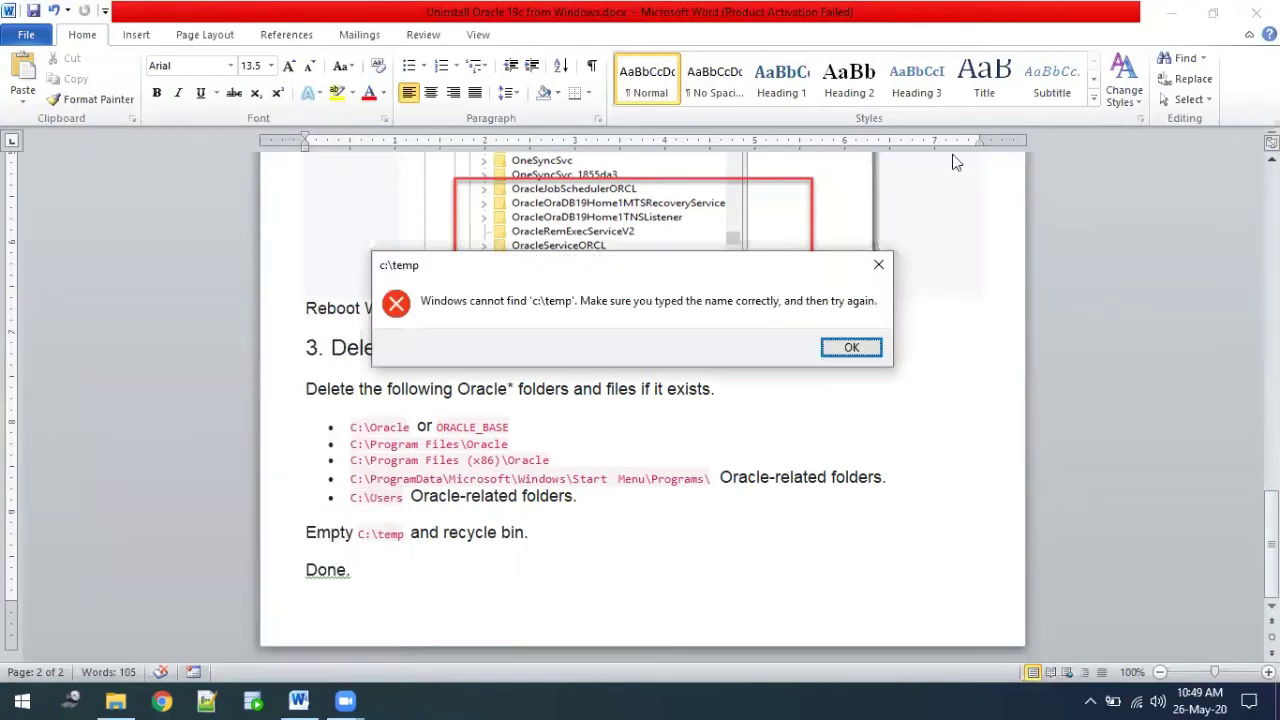
{"action": "left_click", "coordinate": [845, 350]}
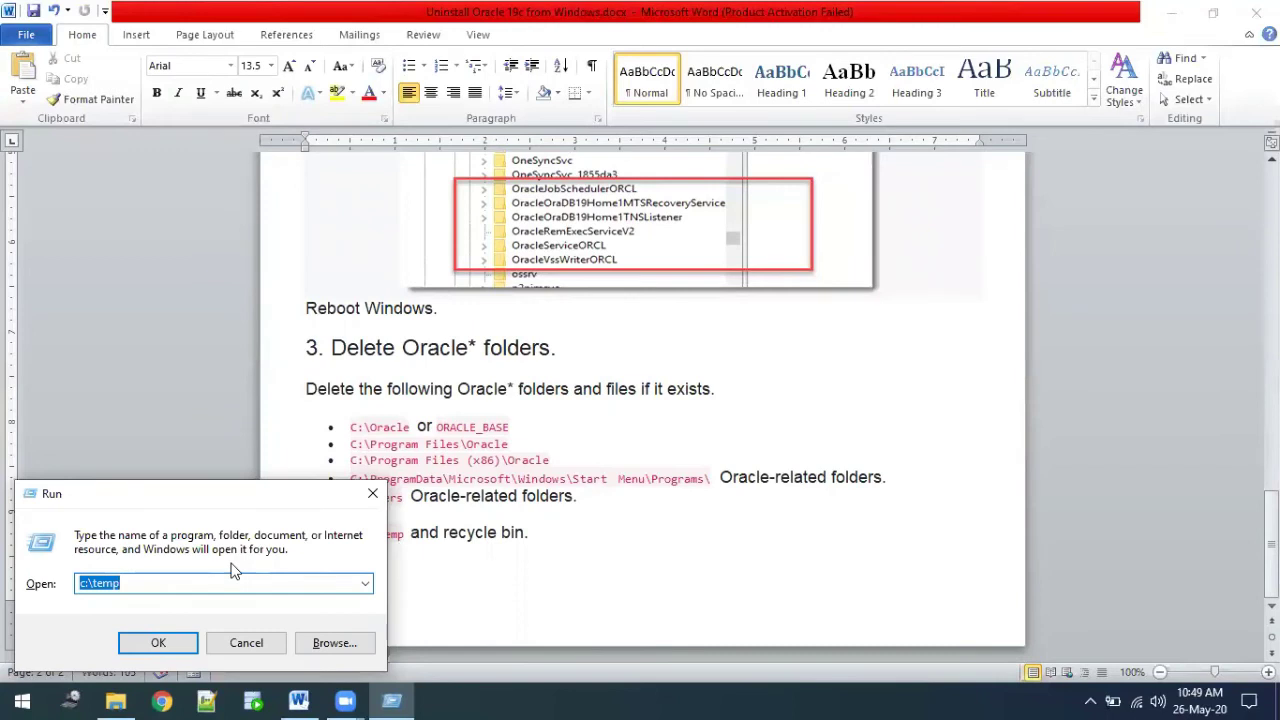
- Run %temp% instead to open the user's temporary files folder
{"action": "key", "text": "BackSpace"}
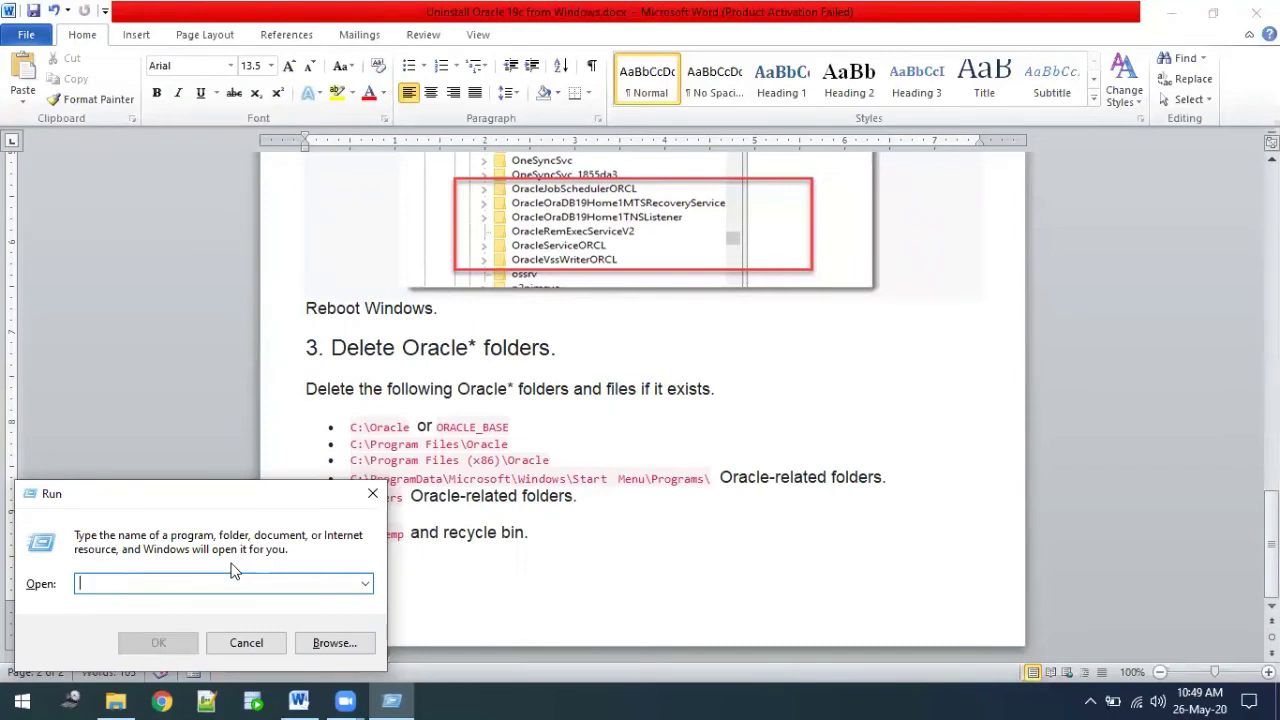
{"action": "type", "text": "%%"}
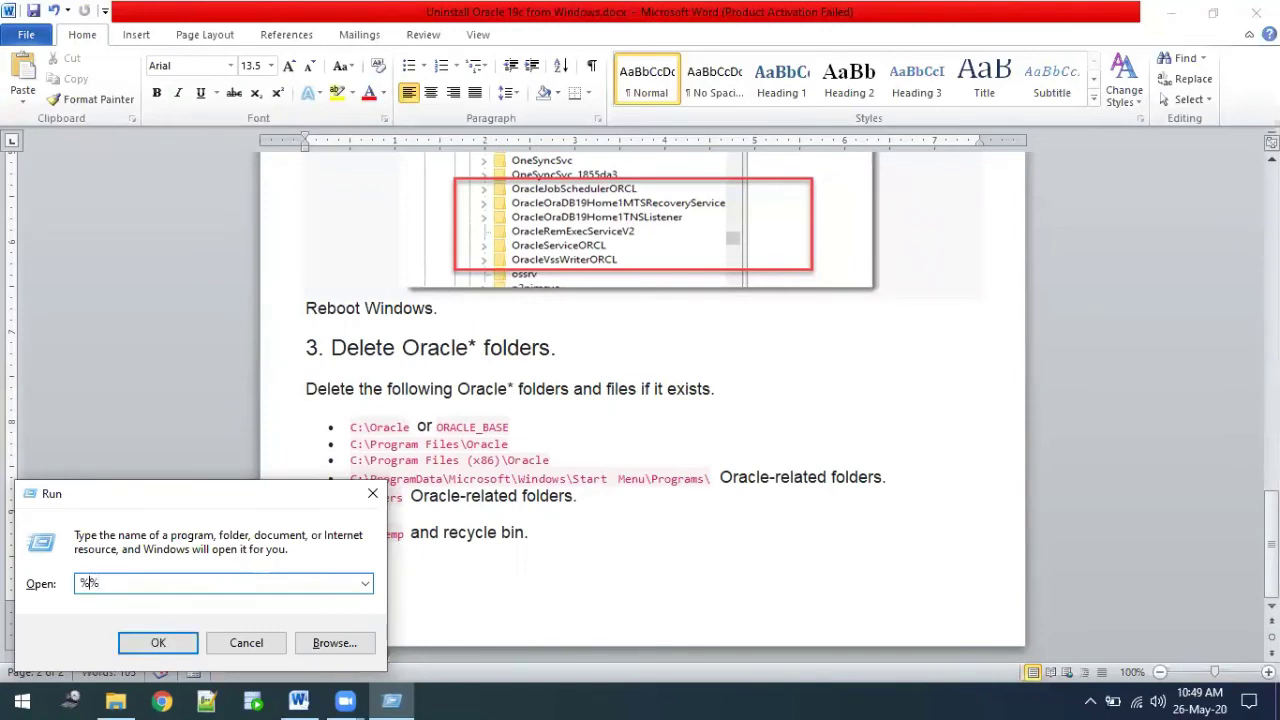
{"action": "type", "text": "temp"}
{"action": "key", "text": "Return"}
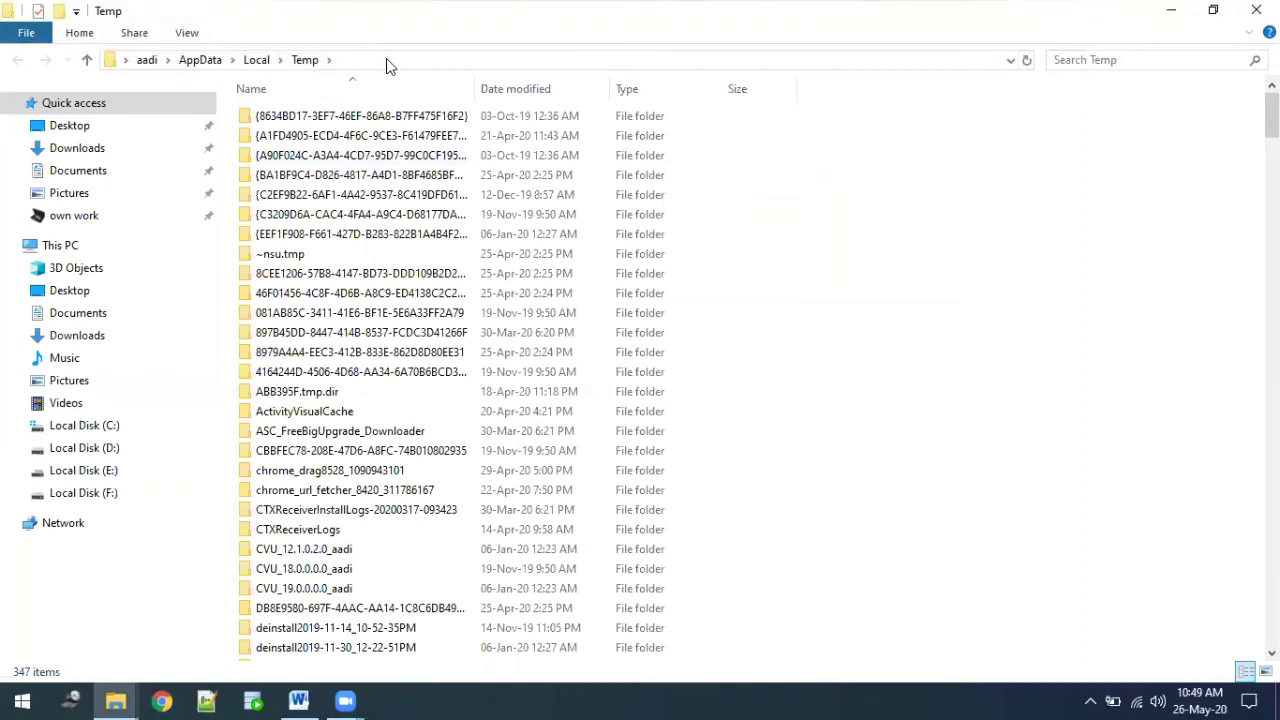
- Delete all items in the Temp folder, skipping every one that needs administrator permission or is in use, and close the folder window
{"action": "key", "text": "ctrl+a"}
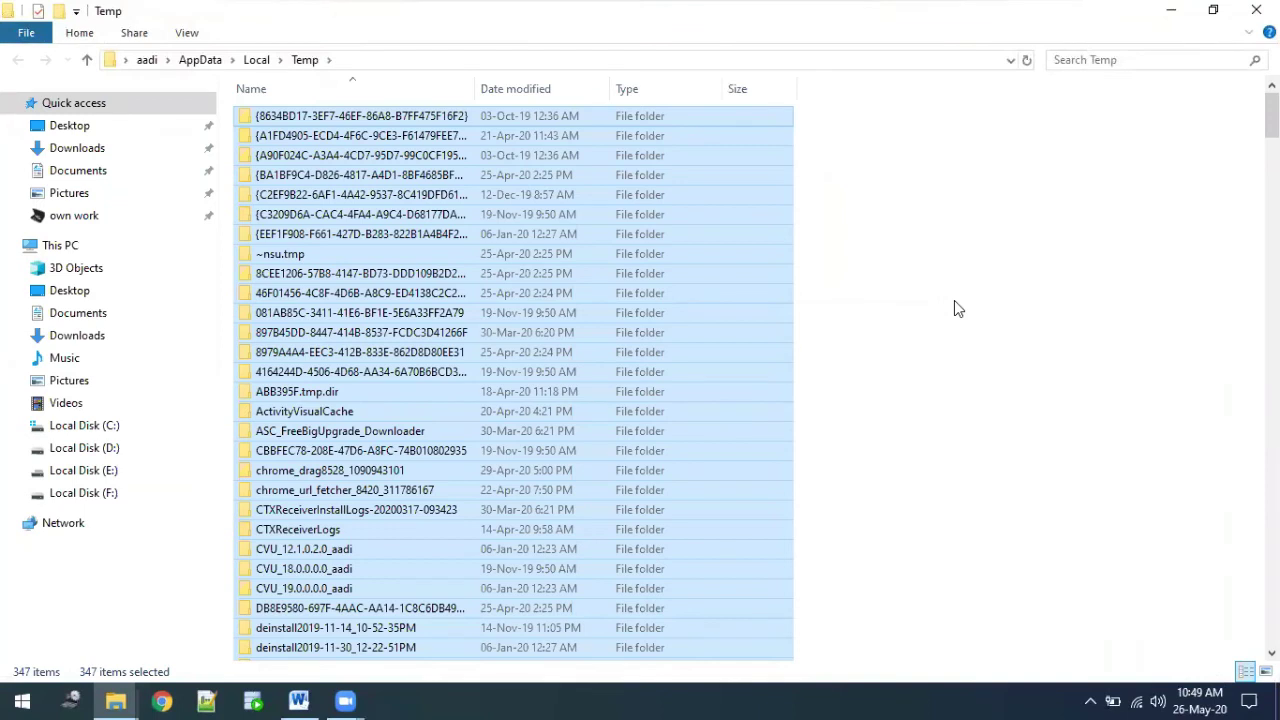
{"action": "key", "text": "Delete"}
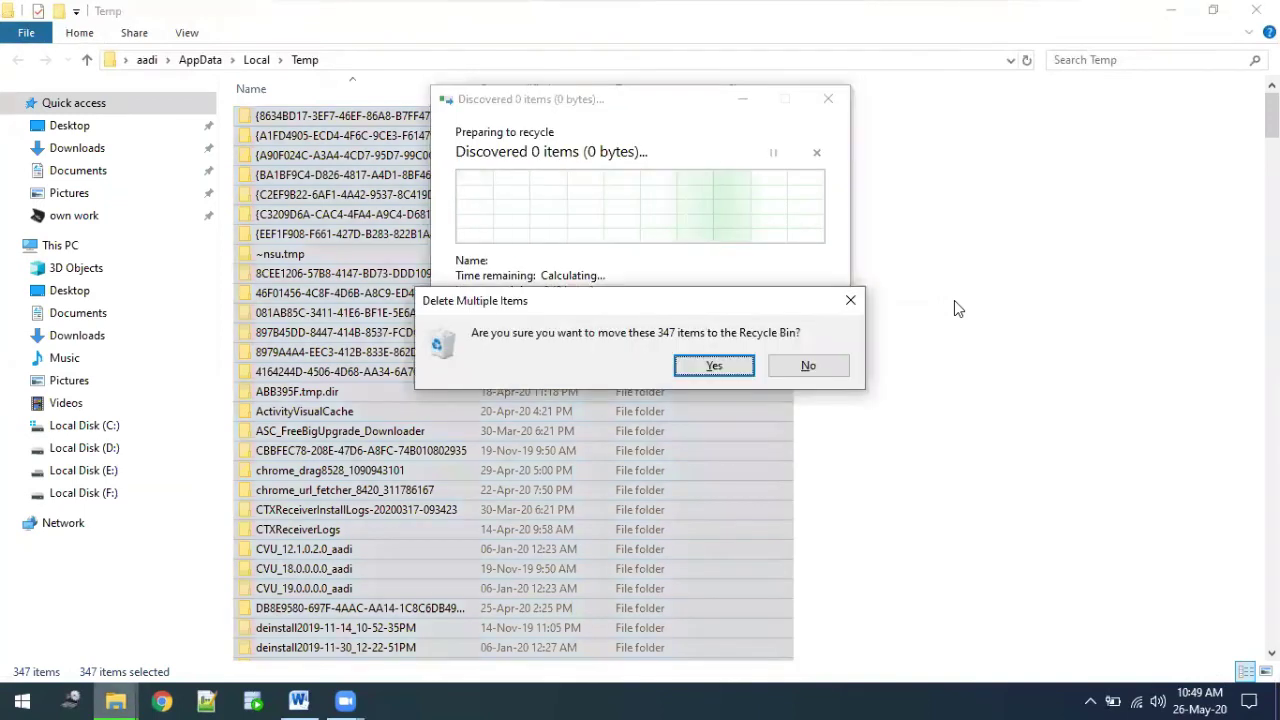
{"action": "left_click", "coordinate": [710, 365]}
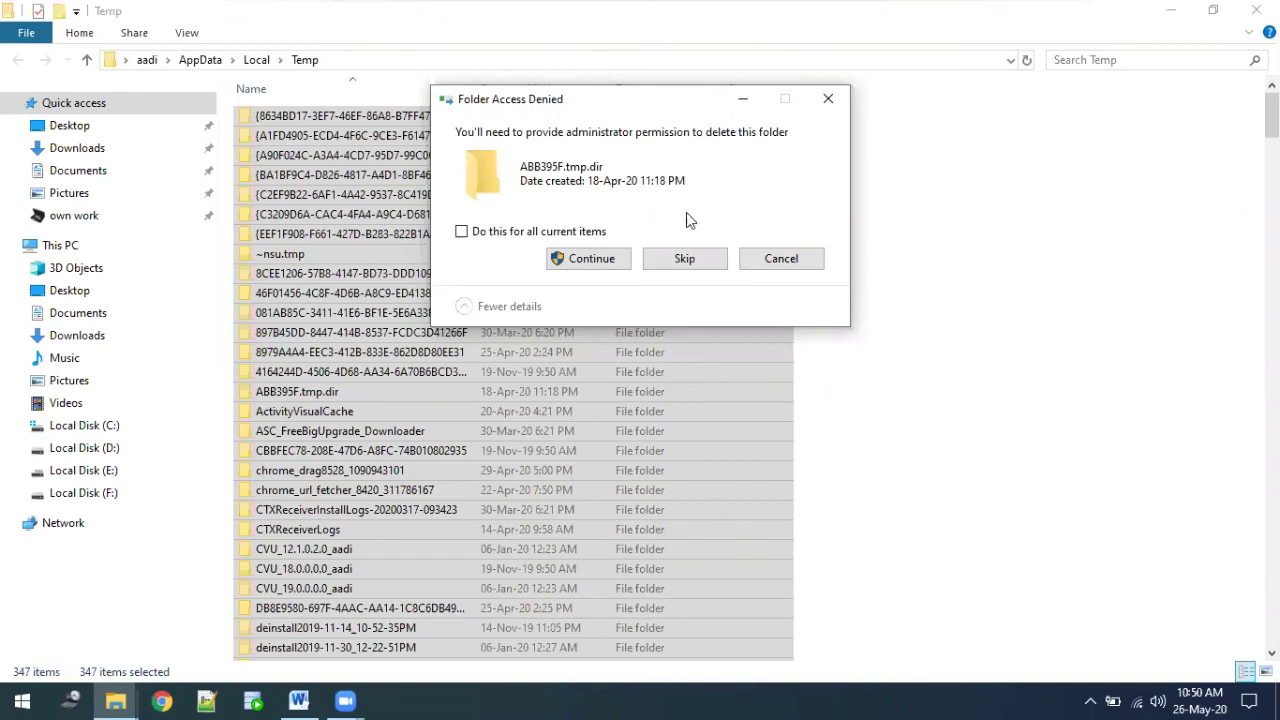
{"action": "left_click", "coordinate": [463, 232]}
{"action": "left_click", "coordinate": [686, 260]}
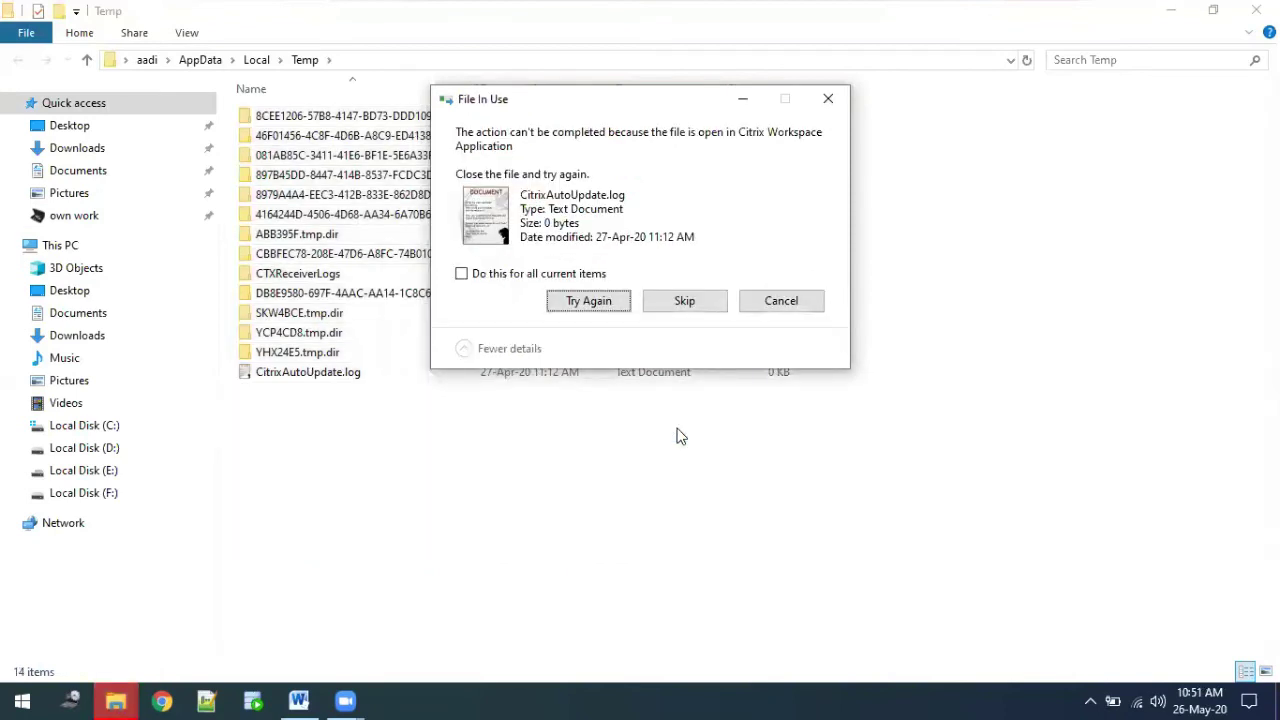
{"action": "left_click", "coordinate": [507, 278]}
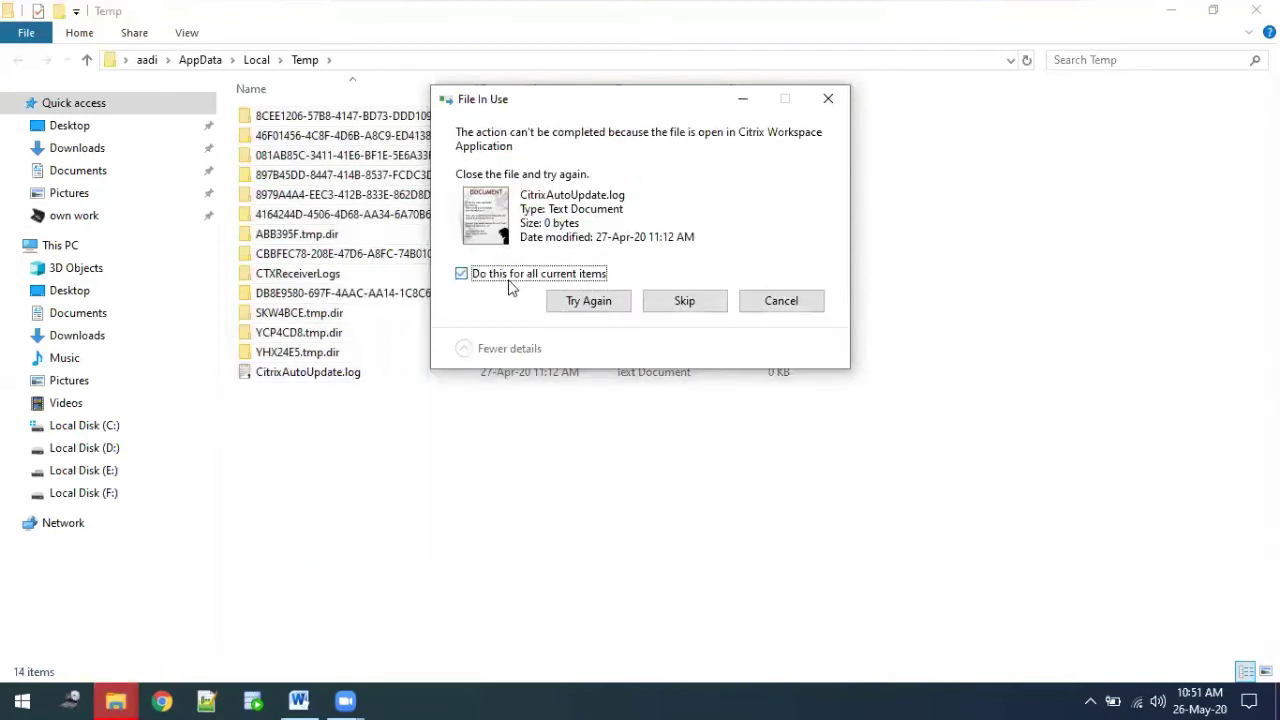
{"action": "left_click", "coordinate": [688, 303]}
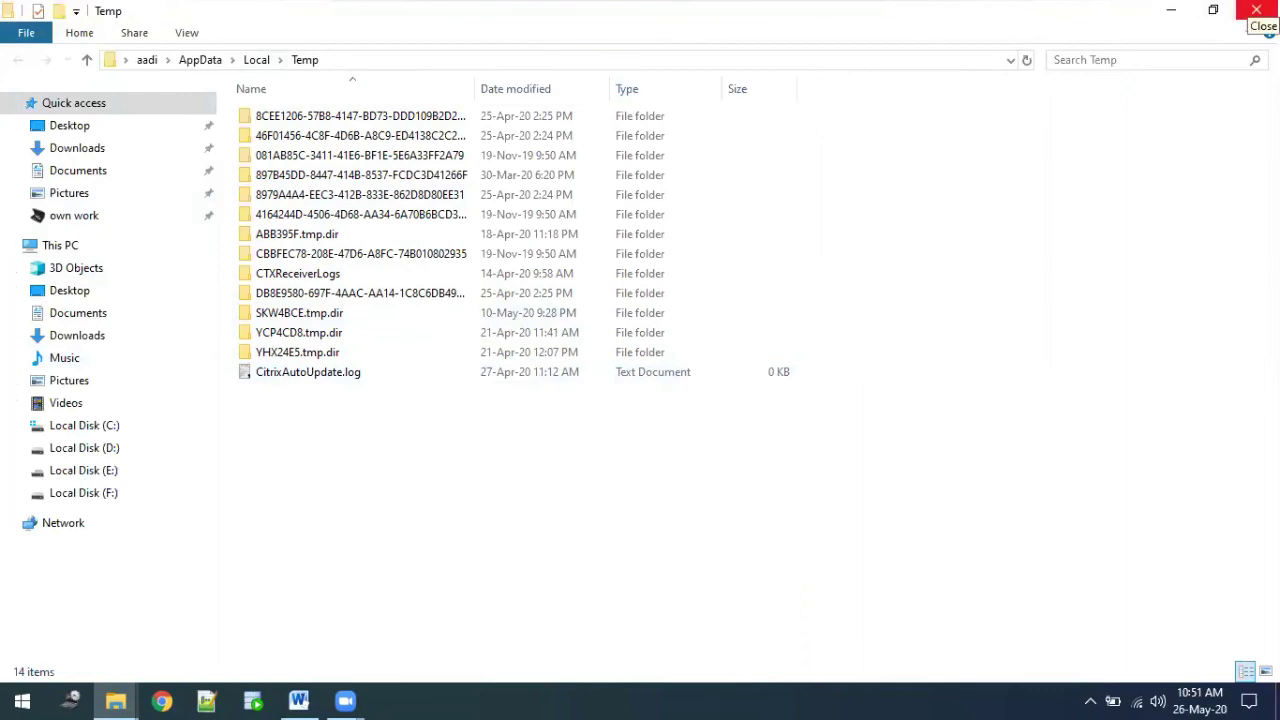
{"action": "left_click", "coordinate": [1256, 10]}
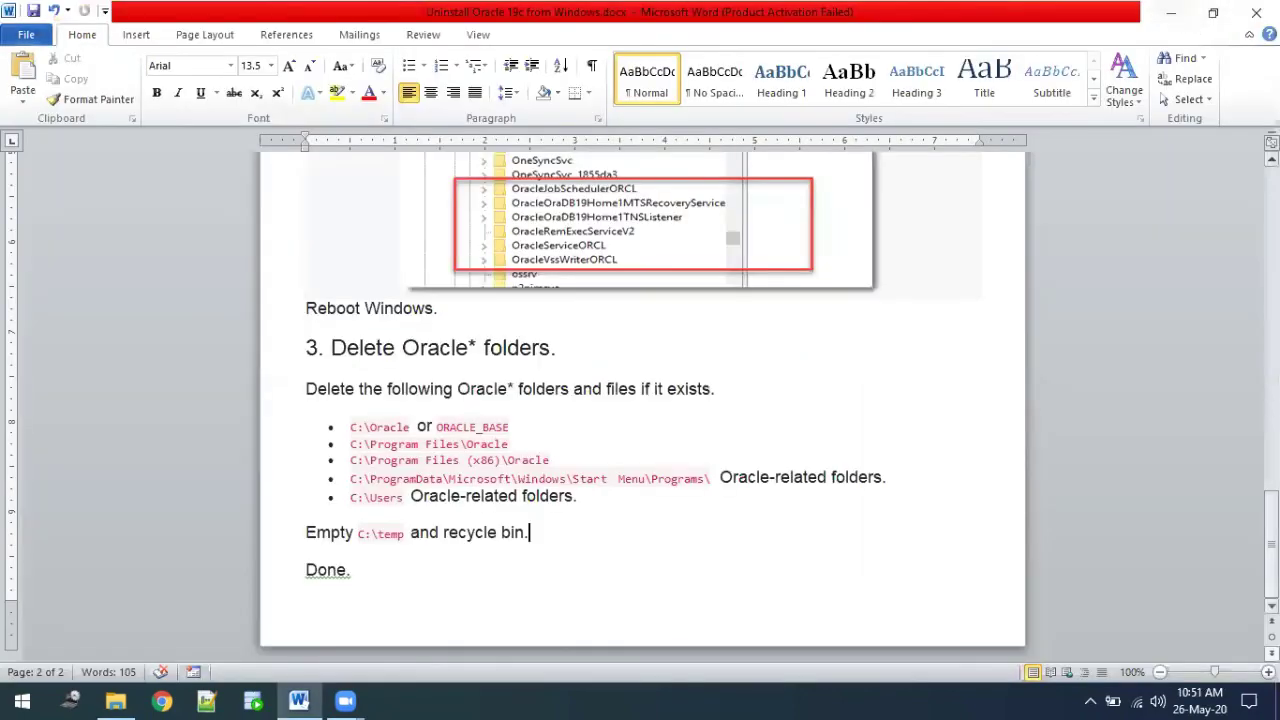
- Go to the desktop and empty the Recycle Bin, permanently deleting all of its items
{"action": "left_click", "coordinate": [1188, 12]}
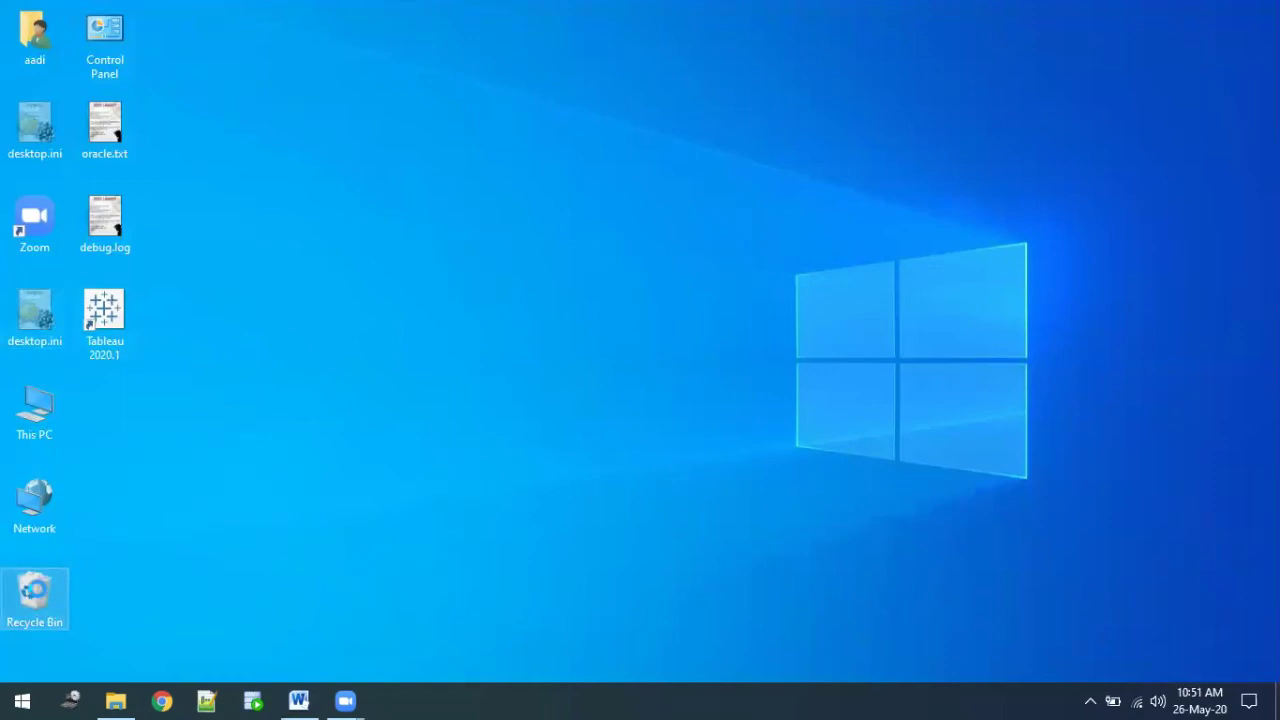
{"action": "right_click", "coordinate": [38, 590]}
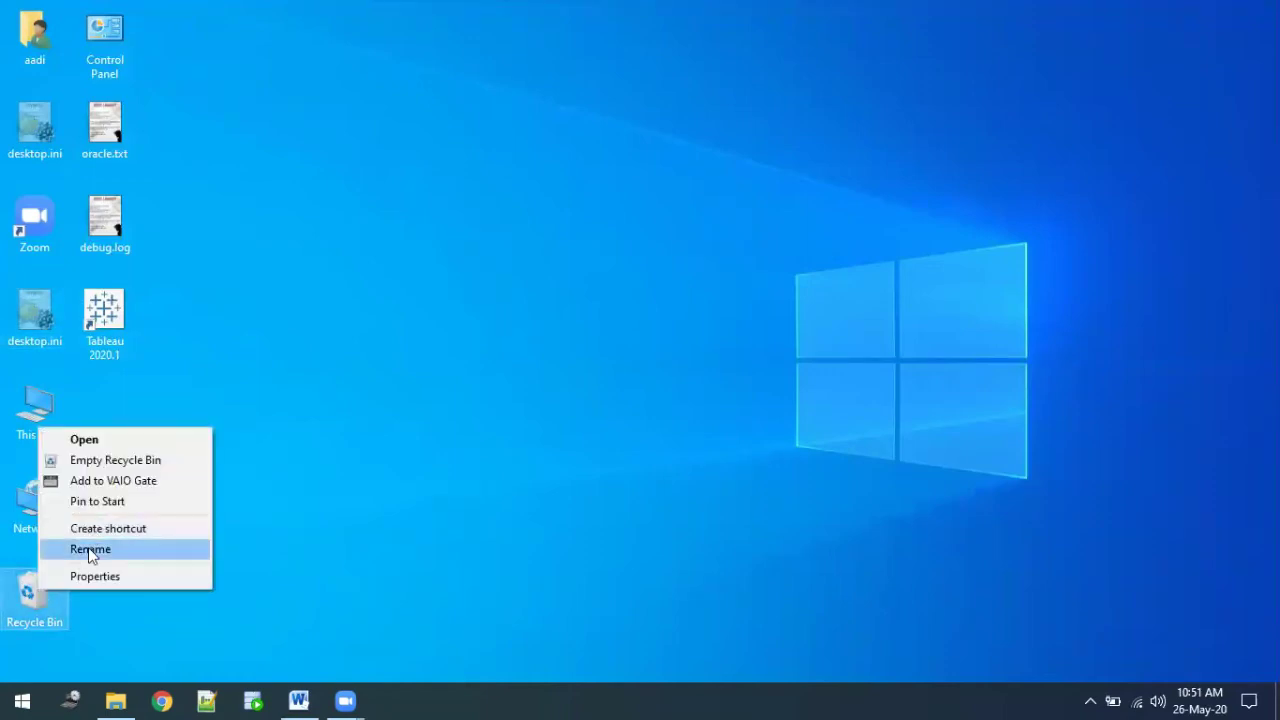
{"action": "left_click", "coordinate": [129, 459]}
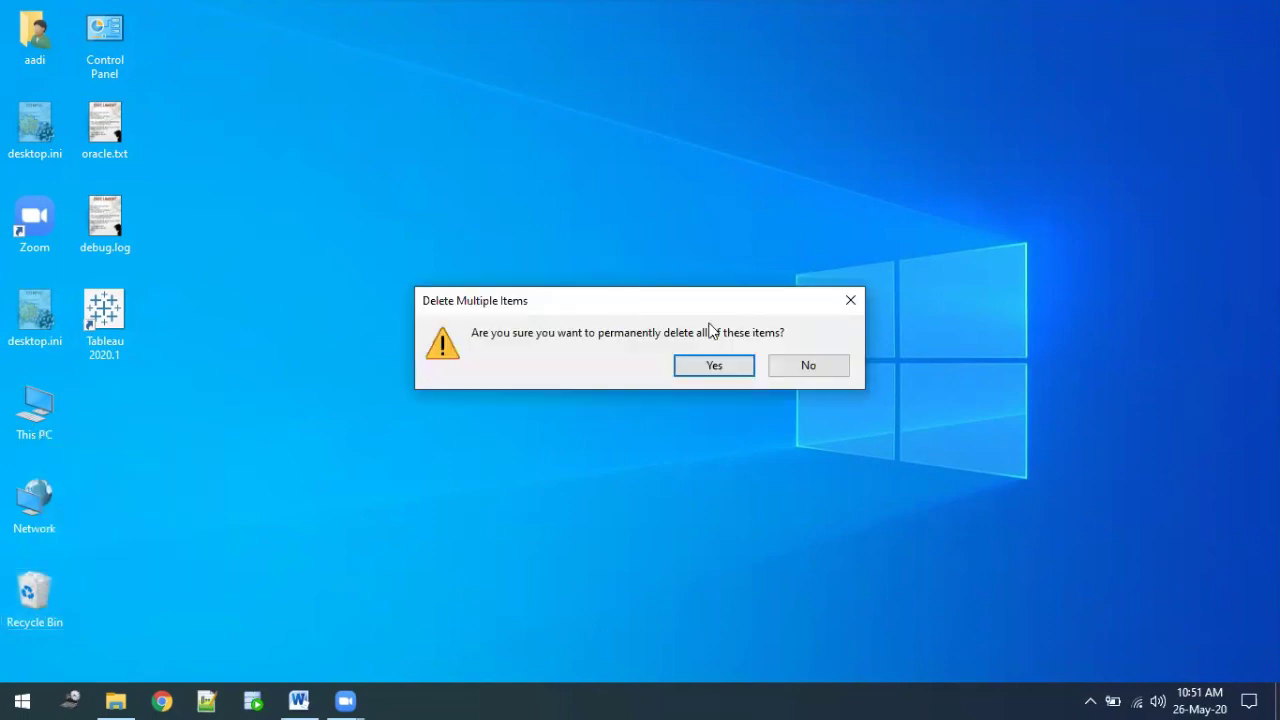
{"action": "left_click", "coordinate": [736, 364]}
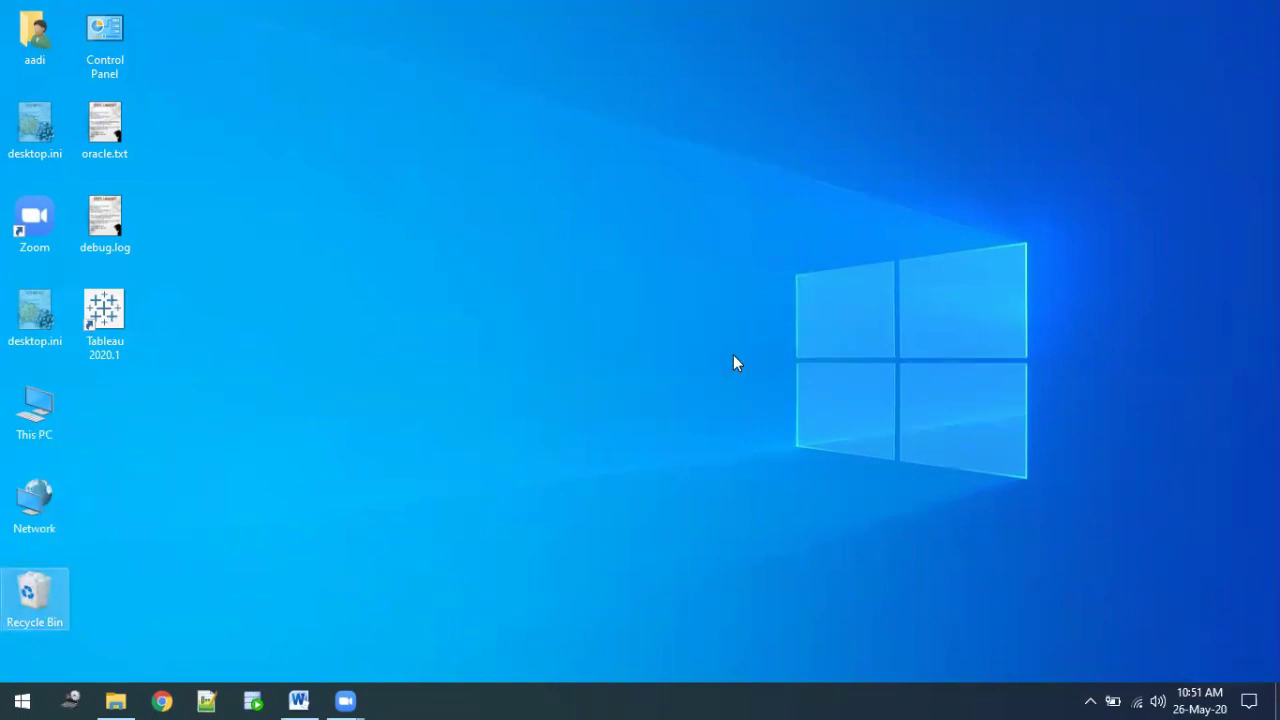